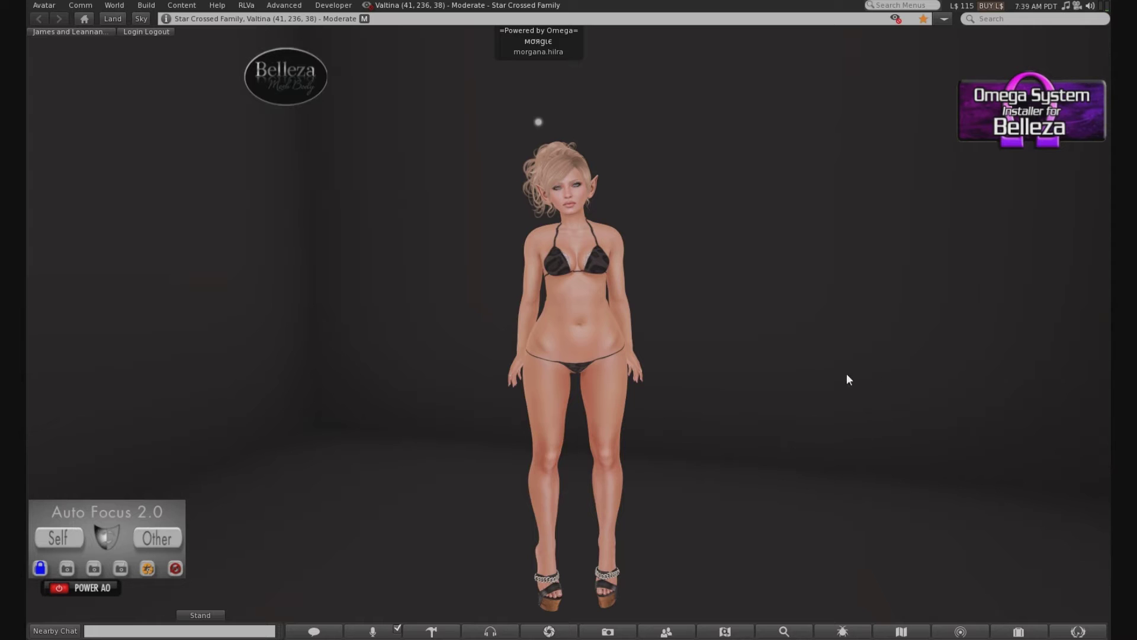
Expand the Belleza mesh body HUD and view its Info page with the help and social links.
left_click(563, 351, "alt")
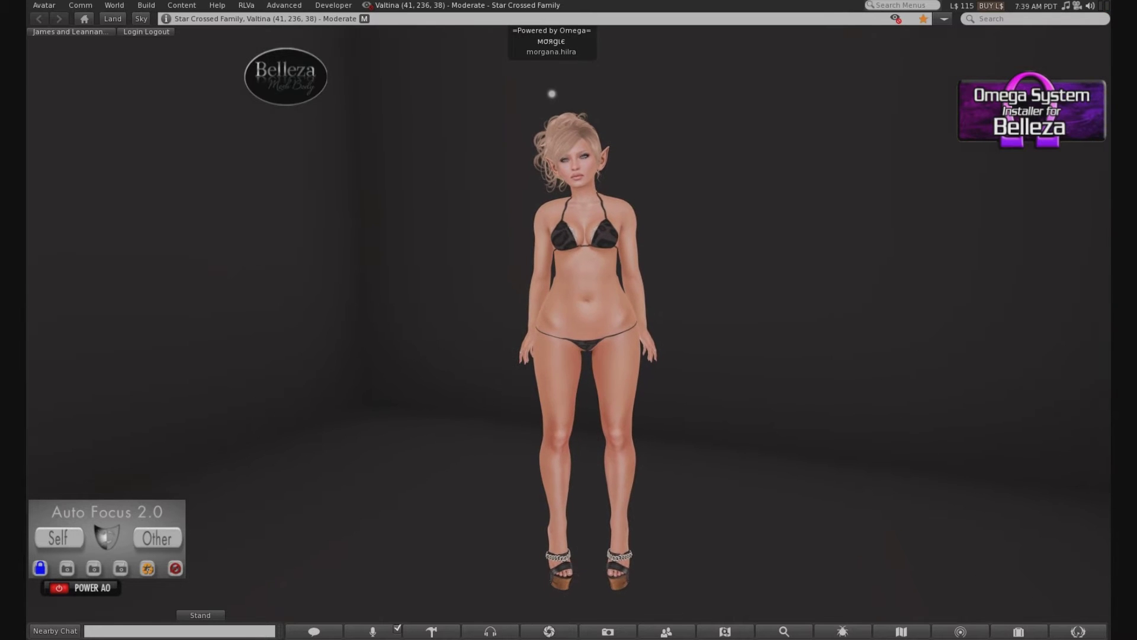
left_click(281, 91)
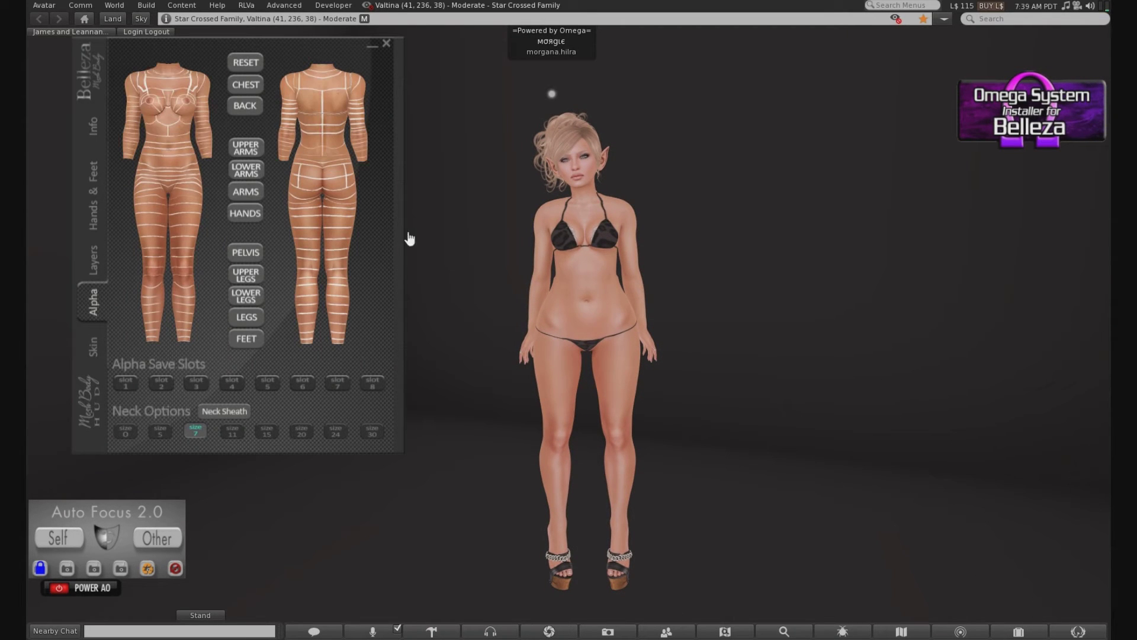
left_click(369, 51)
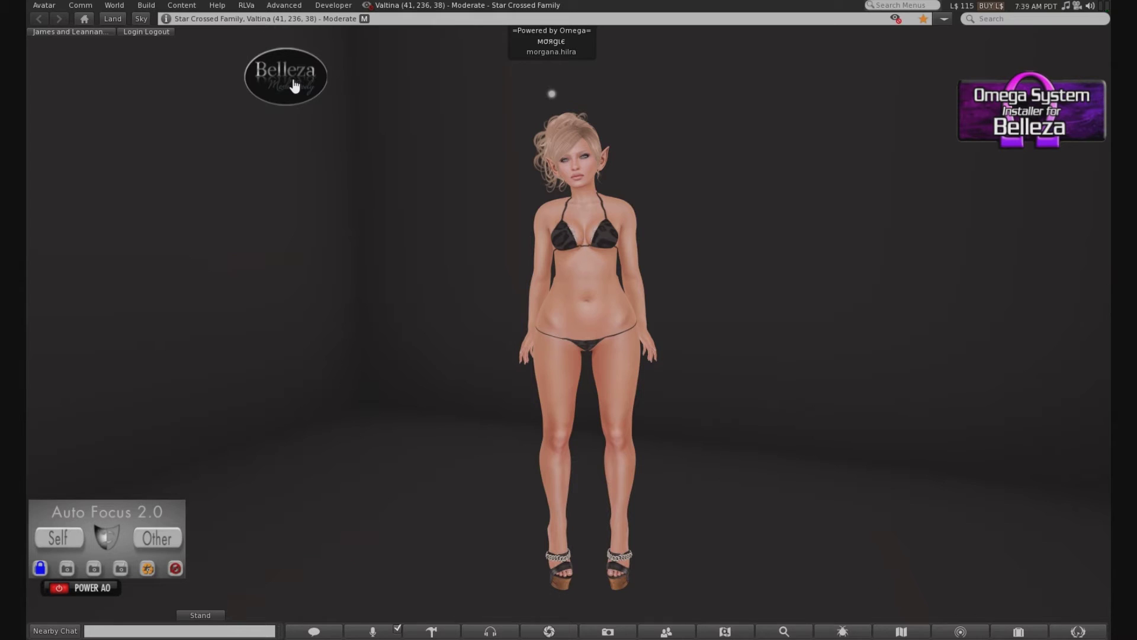
left_click(295, 86)
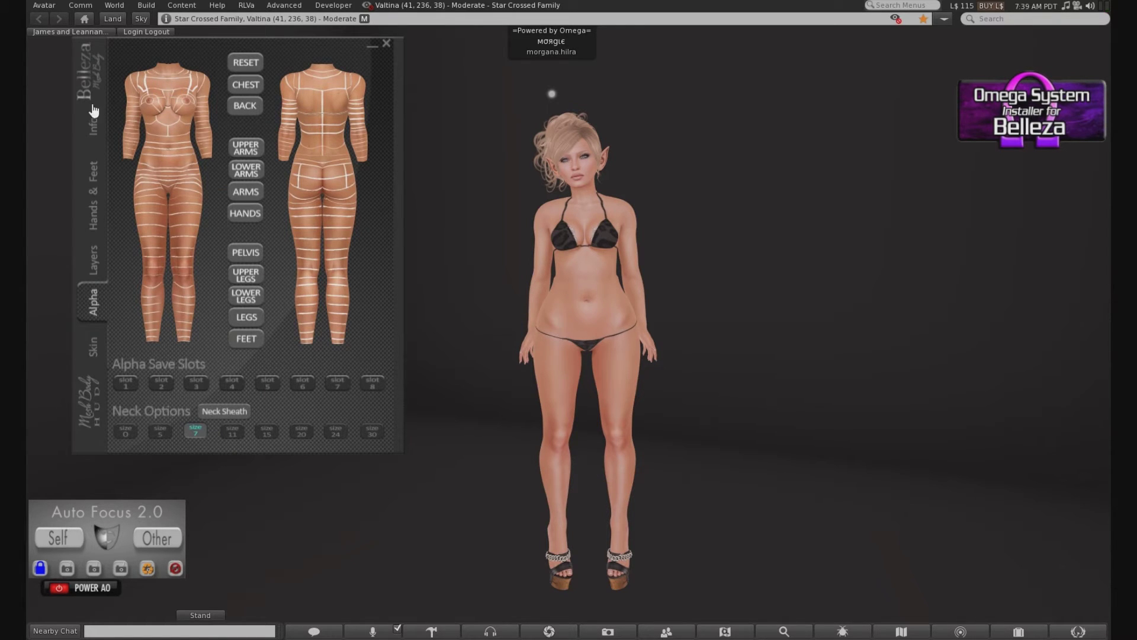
left_click(93, 129)
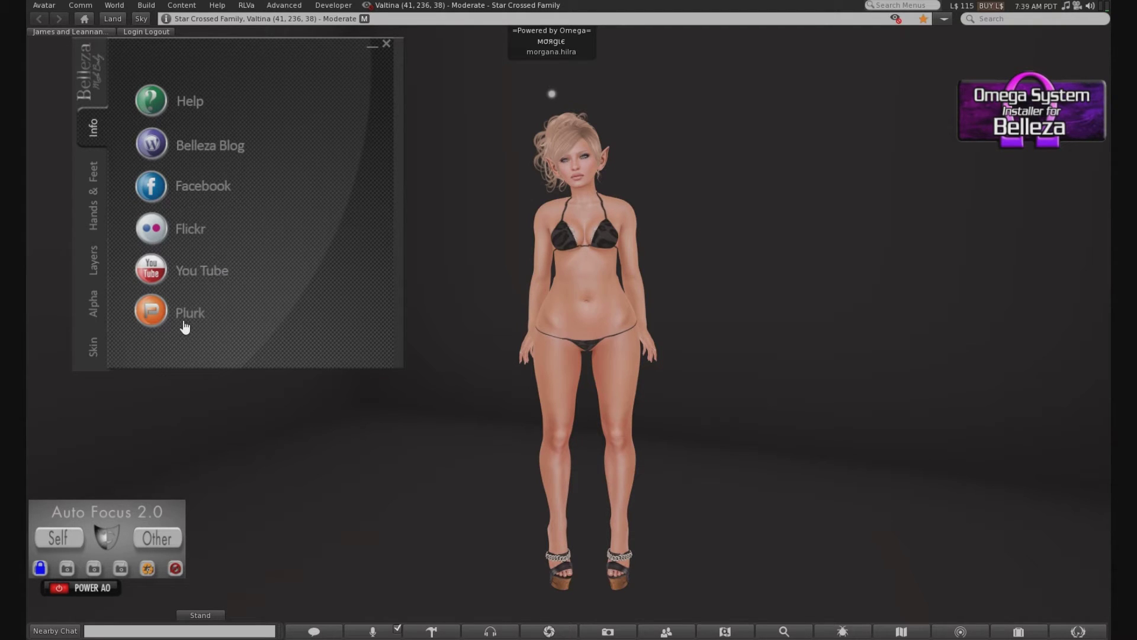
Try the first-row hand styles on the avatar's right hand and set it to the fourth pose in that row.
left_click(93, 219)
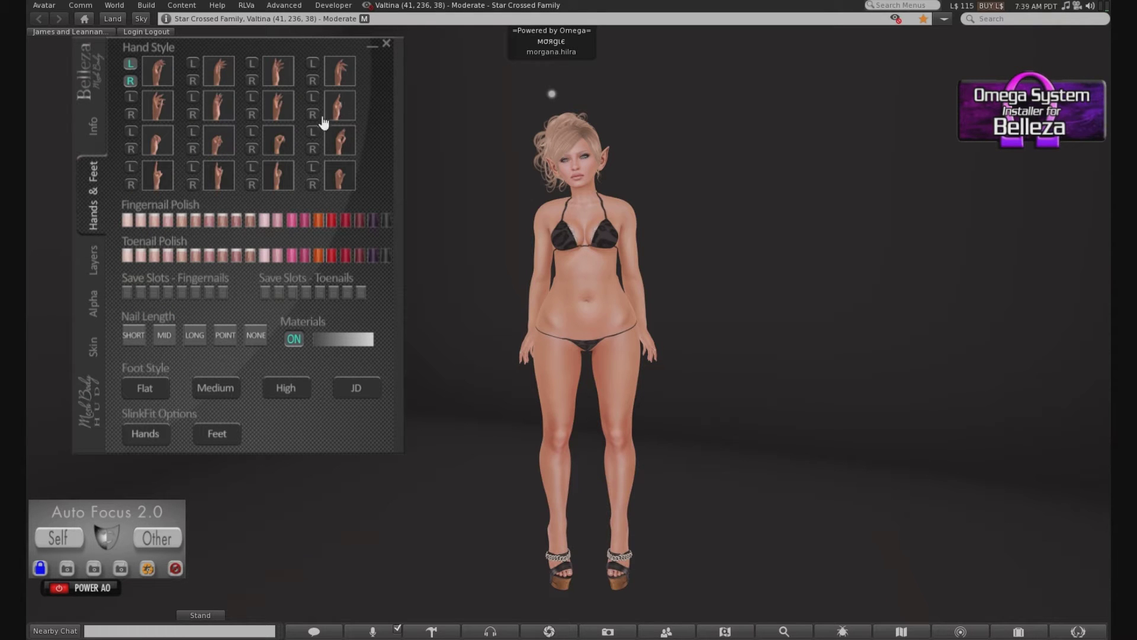
scroll(627, 371, "up", 4)
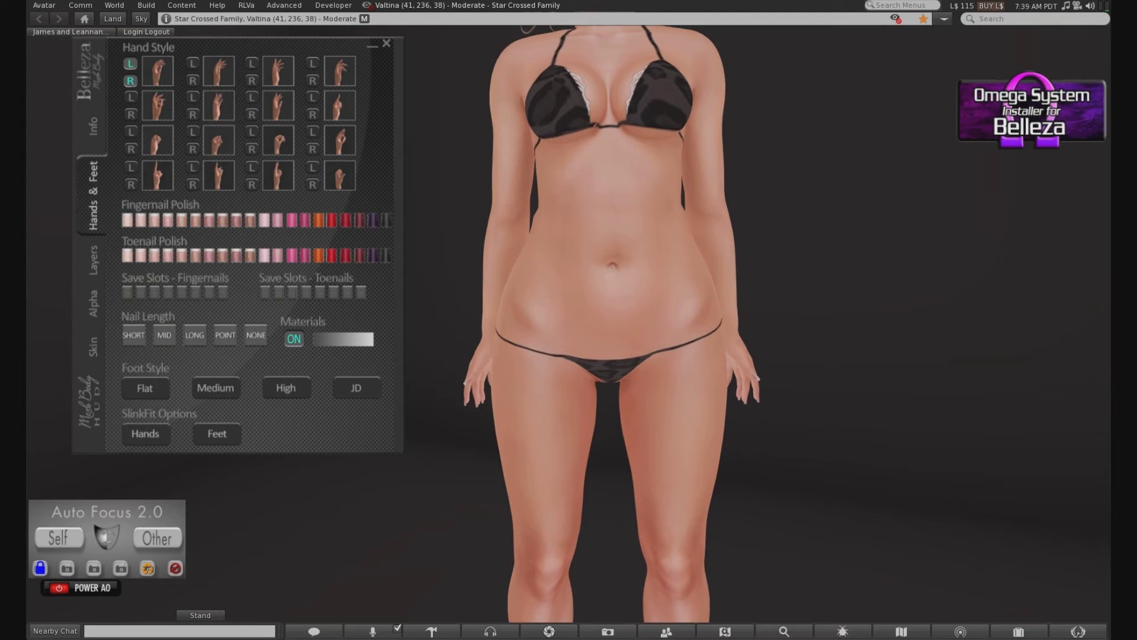
mouse_move(617, 332)
left_mouse_down()
mouse_move(379, 332)
mouse_move(616, 331)
left_mouse_up()
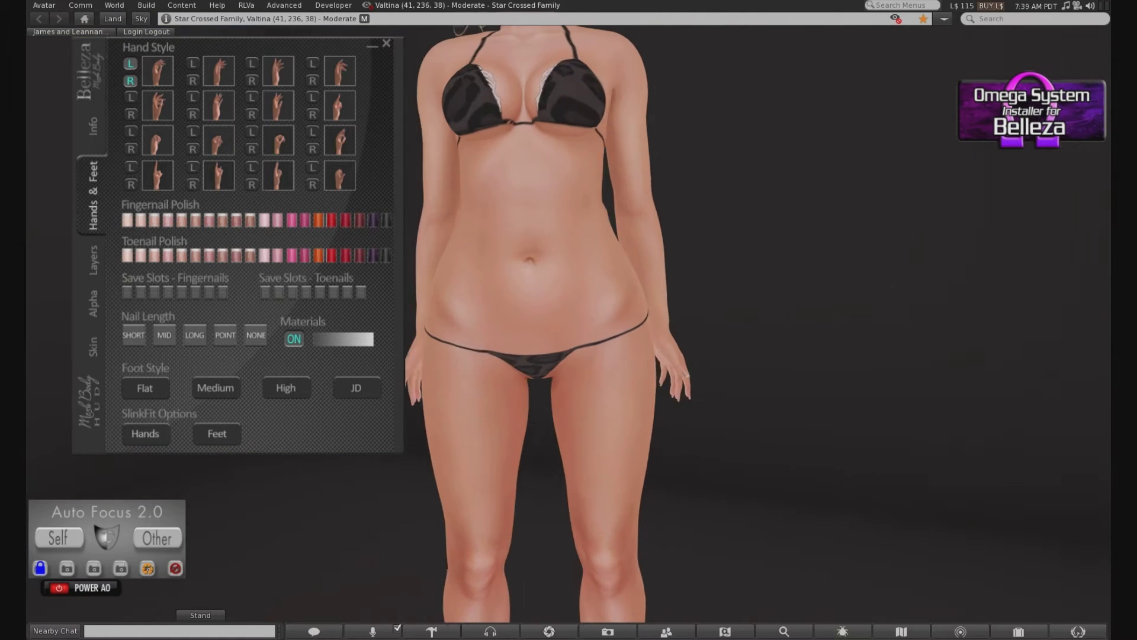
left_click_drag(464, 396, 640, 396)
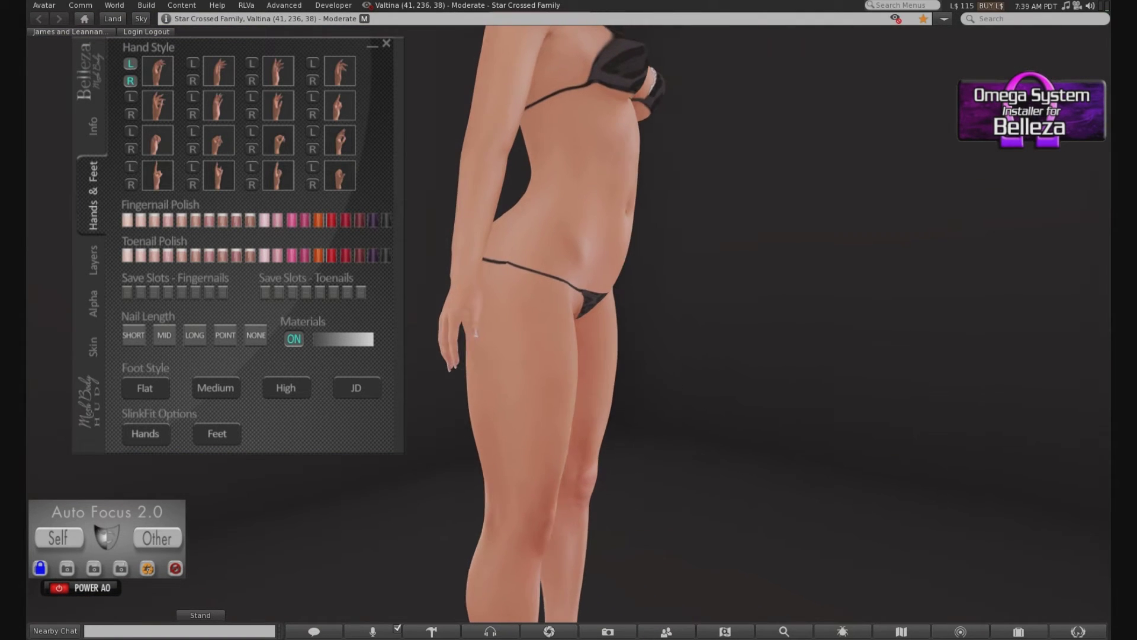
left_click(193, 81)
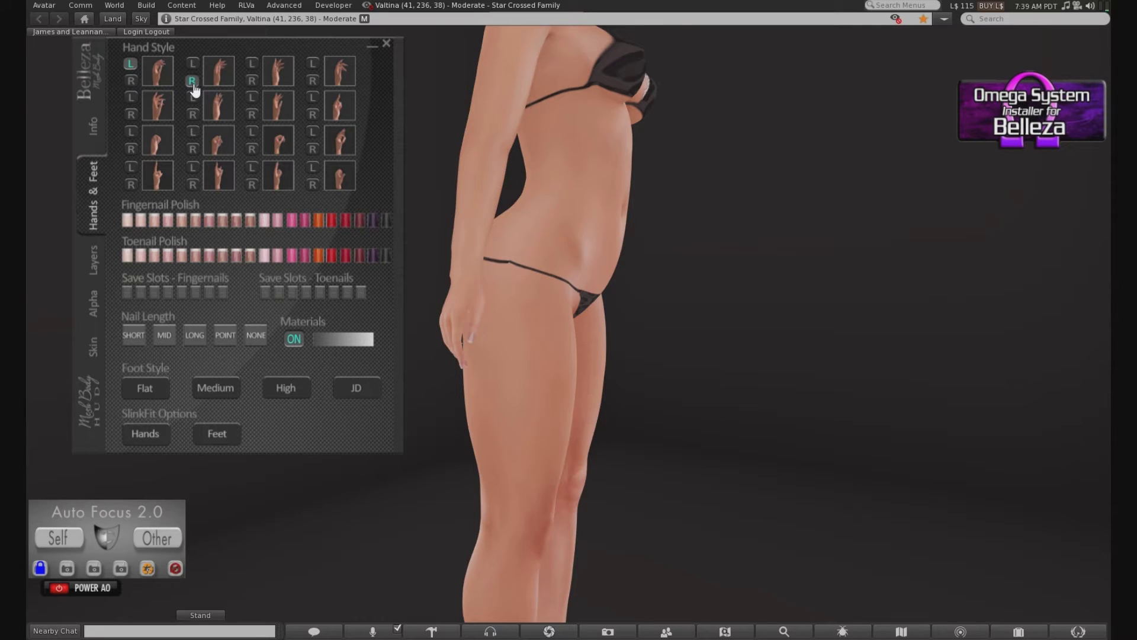
left_click(251, 82)
left_click(313, 83)
left_click_drag(693, 244, 576, 244)
scroll(616, 241, "down", 4)
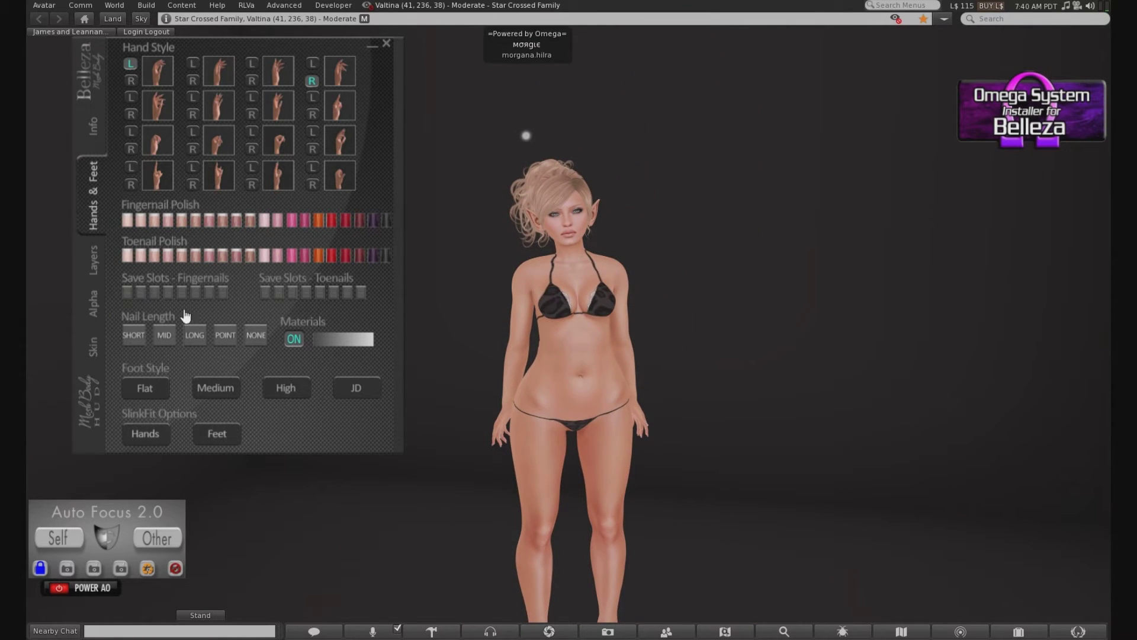
Examine the avatar's feet and platform sandals up close from several angles.
left_click_drag(612, 507, 545, 493)
scroll(627, 545, "up", 3)
scroll(614, 390, "up", 3)
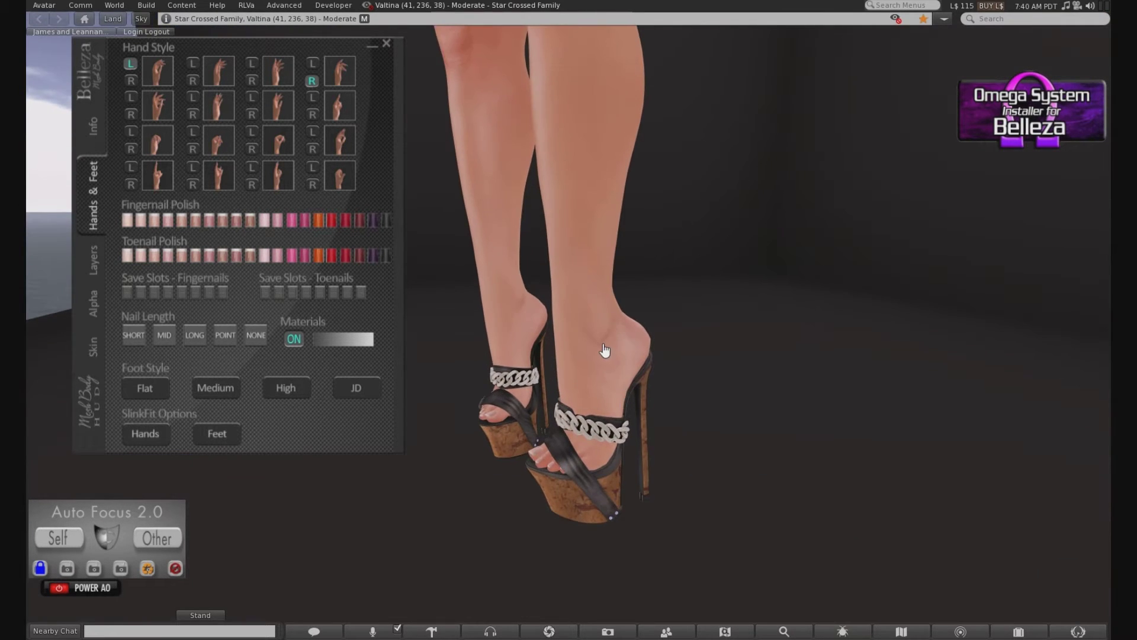
scroll(592, 374, "up", 3)
left_click_drag(605, 359, 545, 359)
scroll(604, 359, "down", 3)
scroll(570, 212, "down", 3)
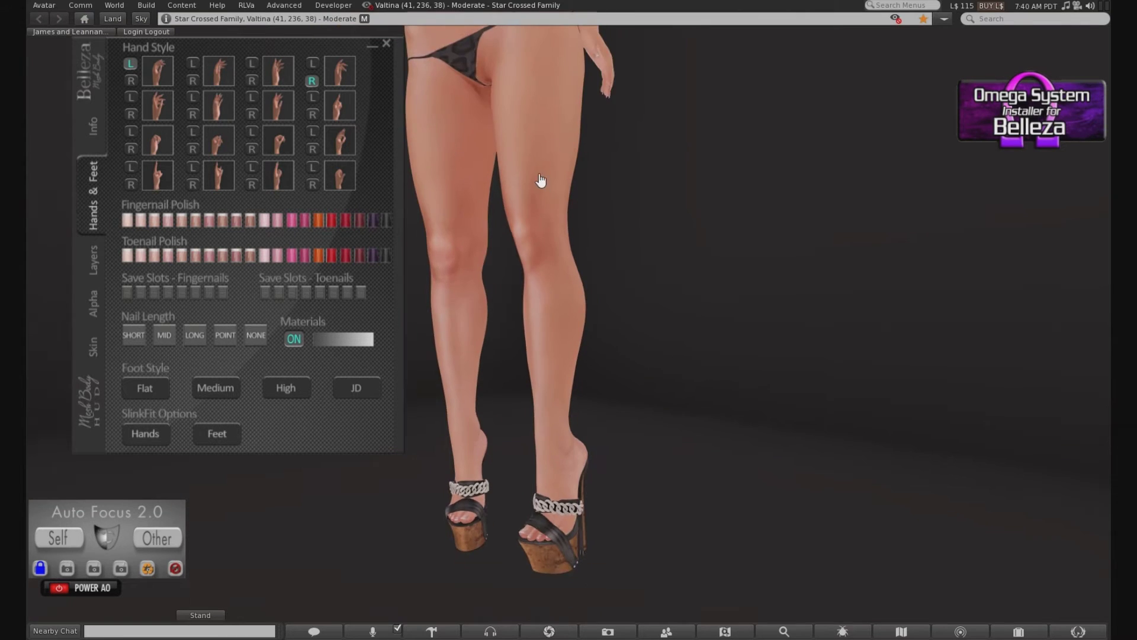
scroll(542, 185, "down", 4)
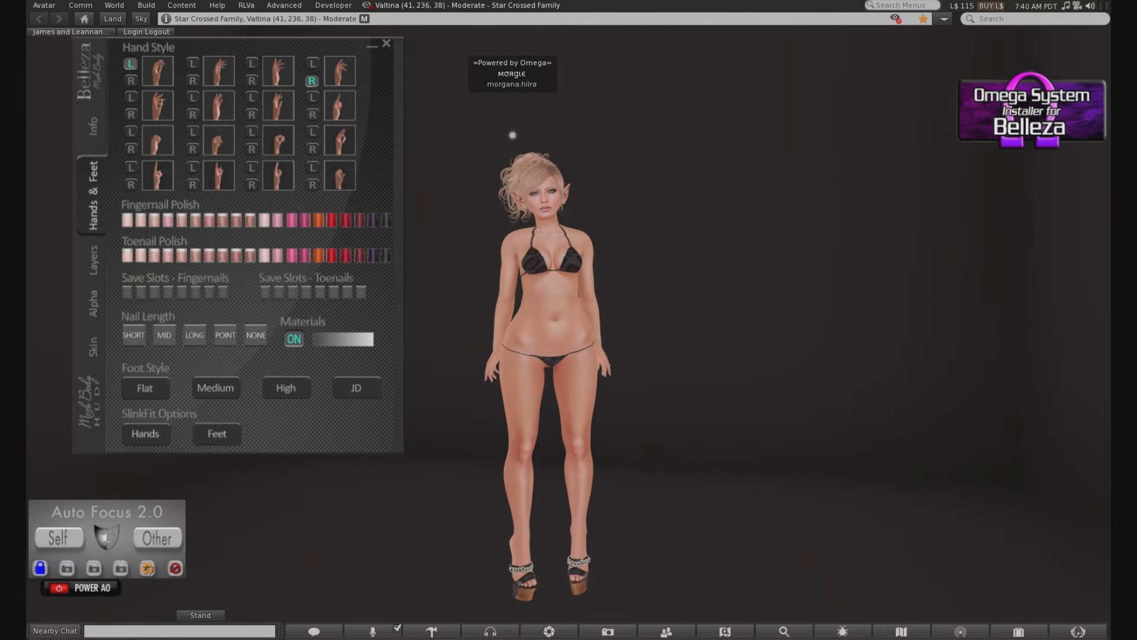
Preview the None nail length on the avatar's right hand and set the nail length to Mid.
scroll(517, 158, "up", 3)
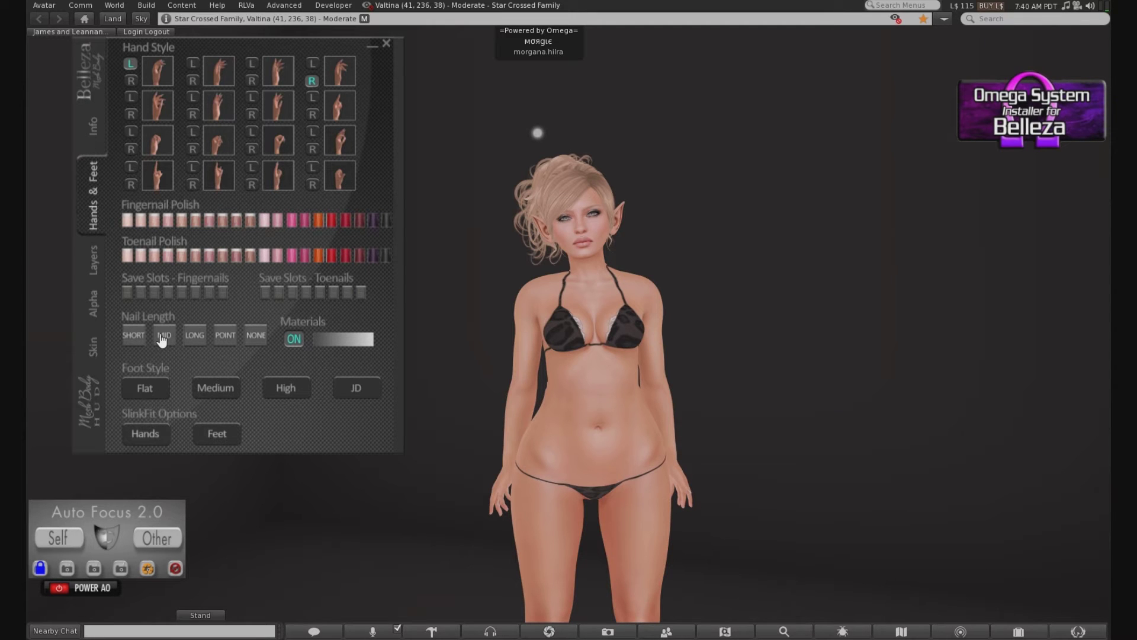
left_click_drag(496, 485, 506, 485, "alt")
scroll(506, 485, "up", 5)
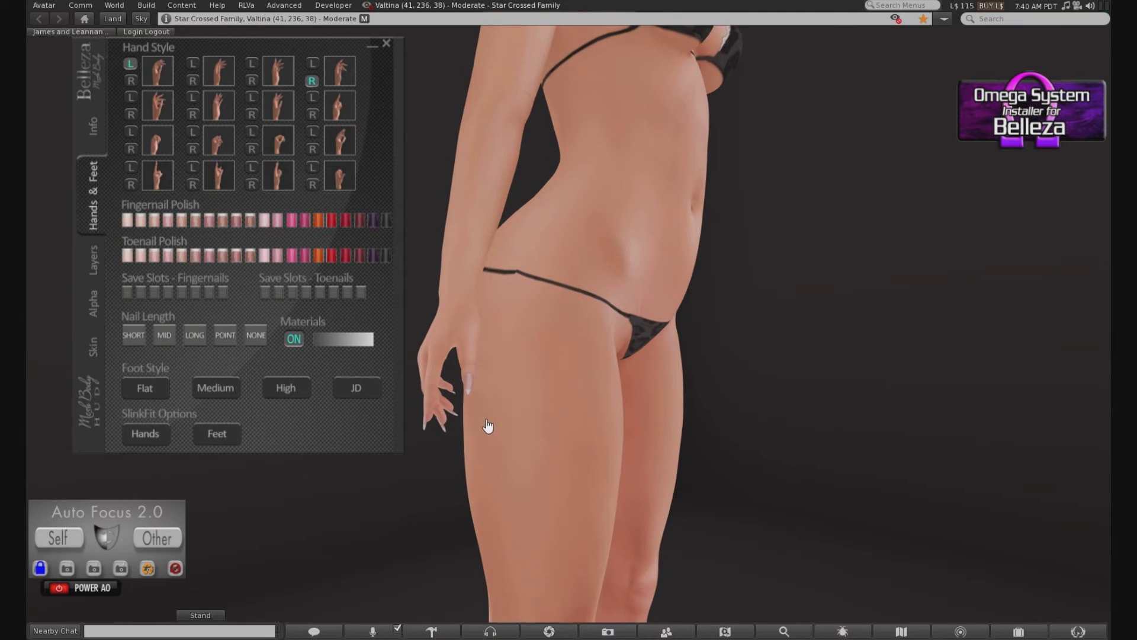
scroll(559, 352, "up", 2)
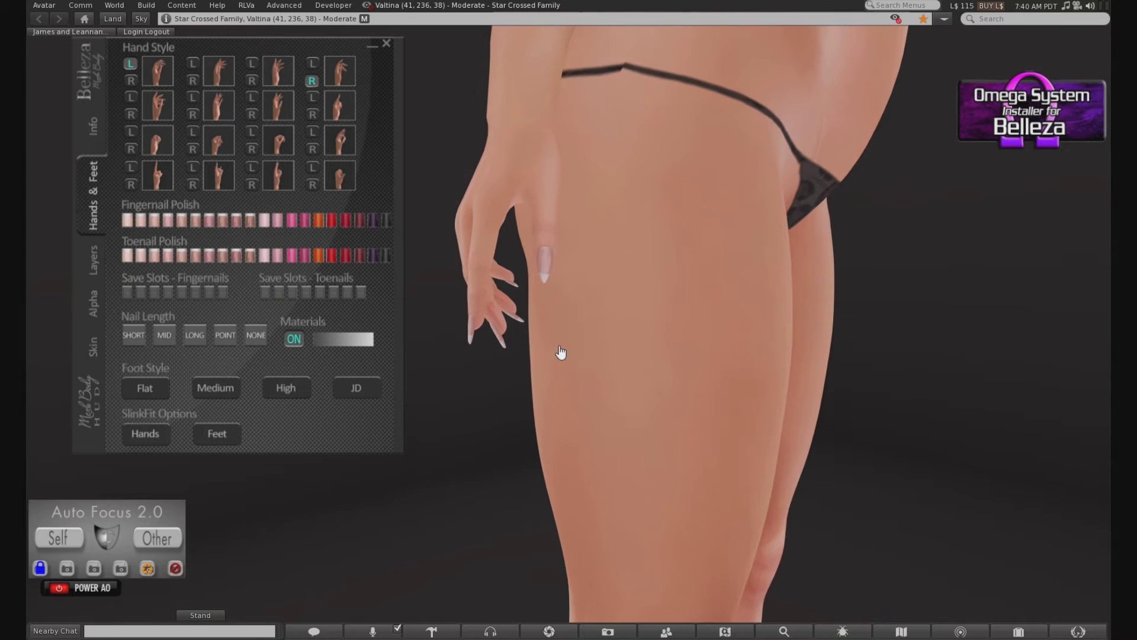
left_click(256, 337)
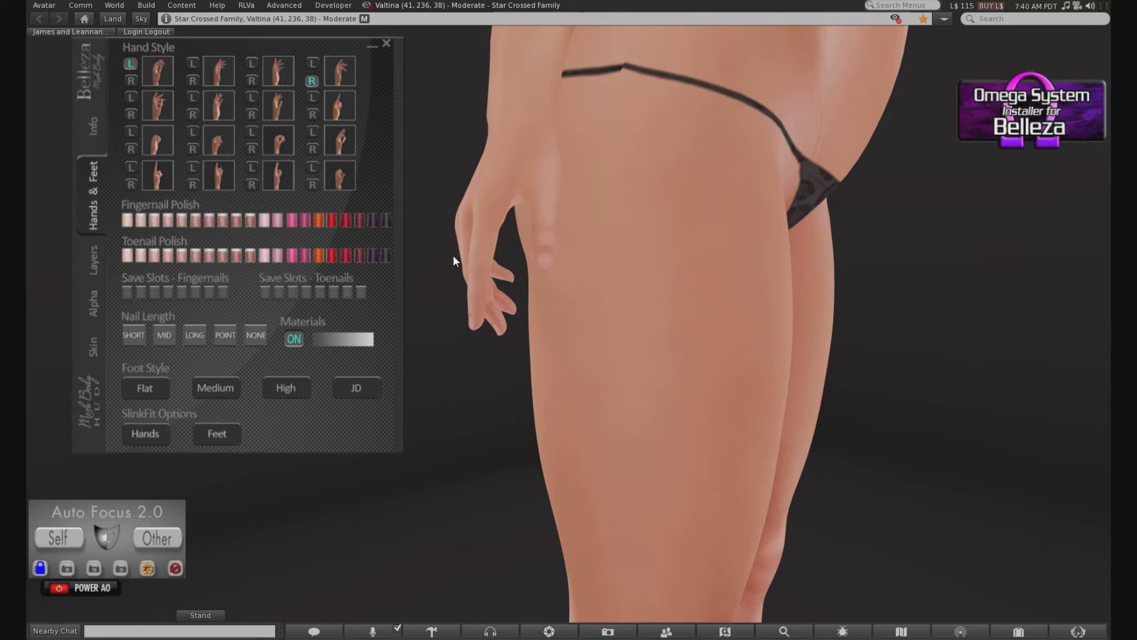
left_click(167, 336)
Try the SlinkFit options for the avatar's feet and hands.
left_click_drag(713, 136, 616, 136, "alt")
scroll(720, 239, "down", 5)
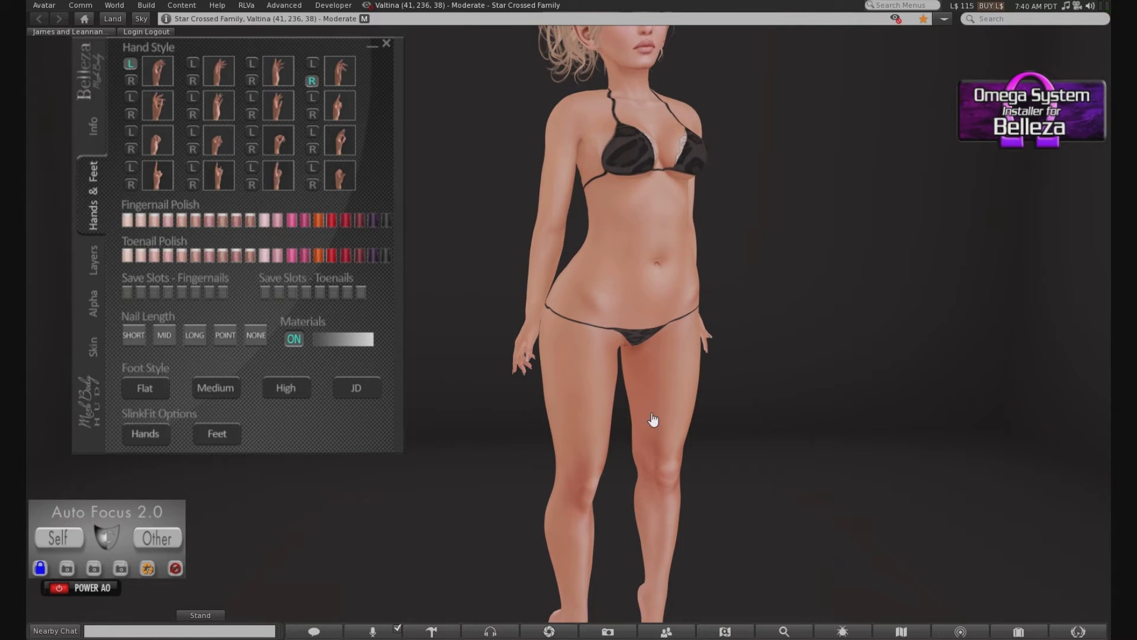
left_click_drag(679, 468, 586, 462, "alt")
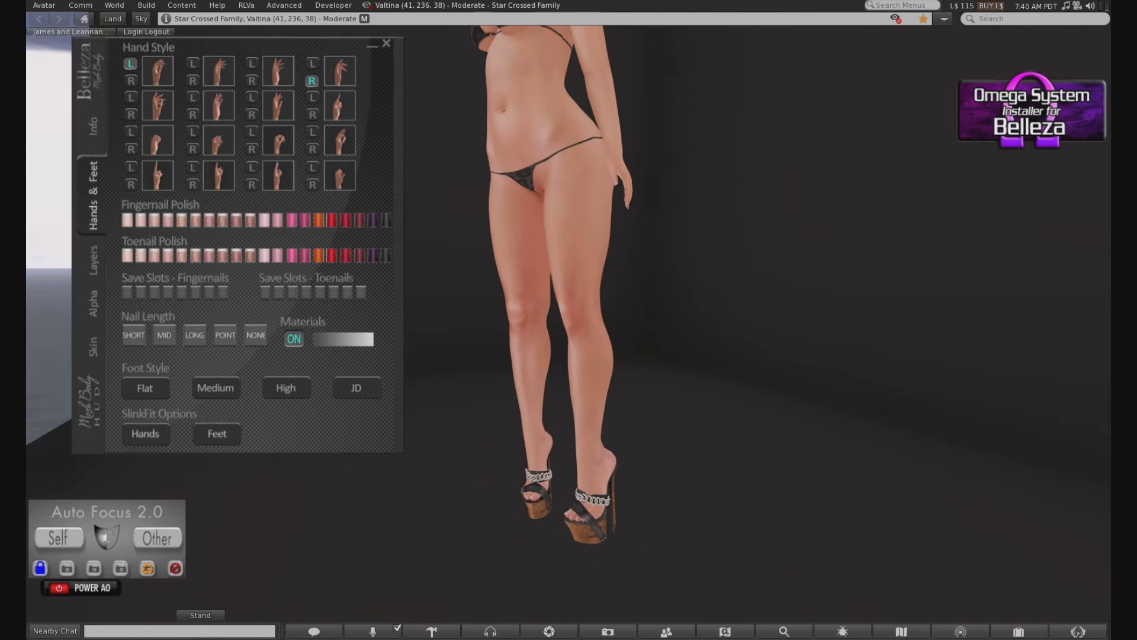
left_click(206, 439)
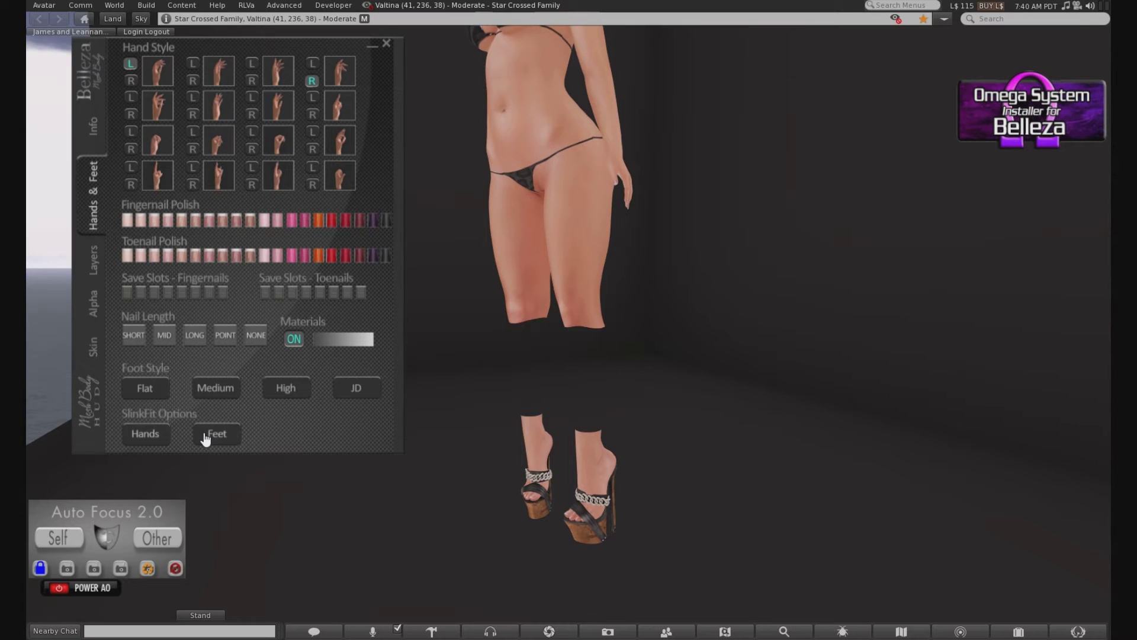
left_click(149, 442)
left_click_drag(527, 104, 587, 121)
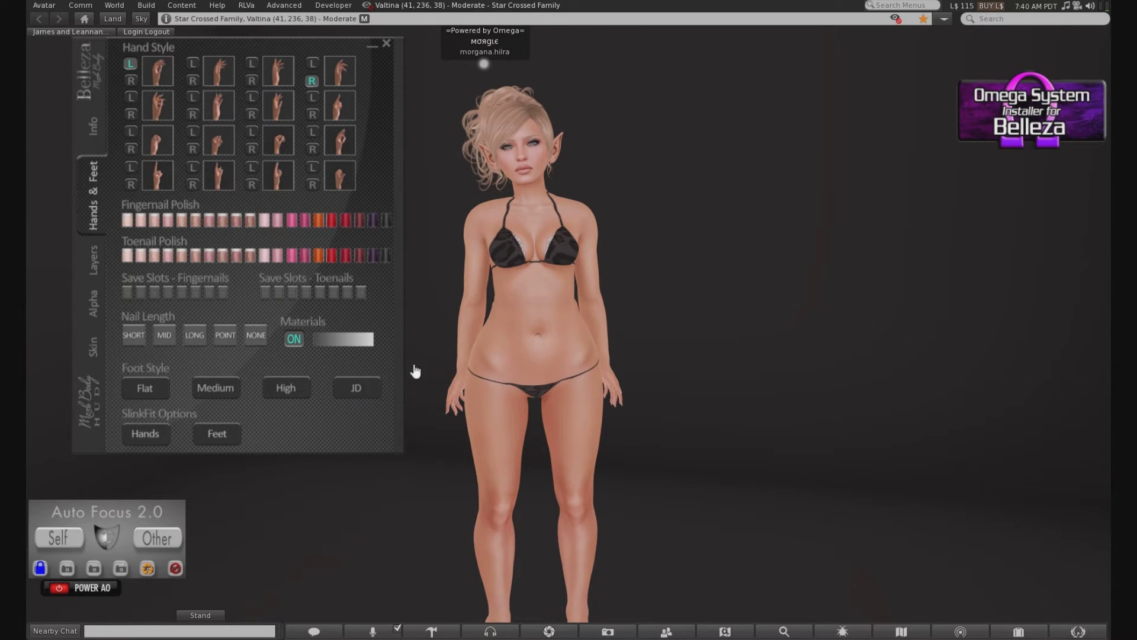
View the Clothing/Tattoo Layers settings and examine the bikini on the avatar.
left_click(94, 274)
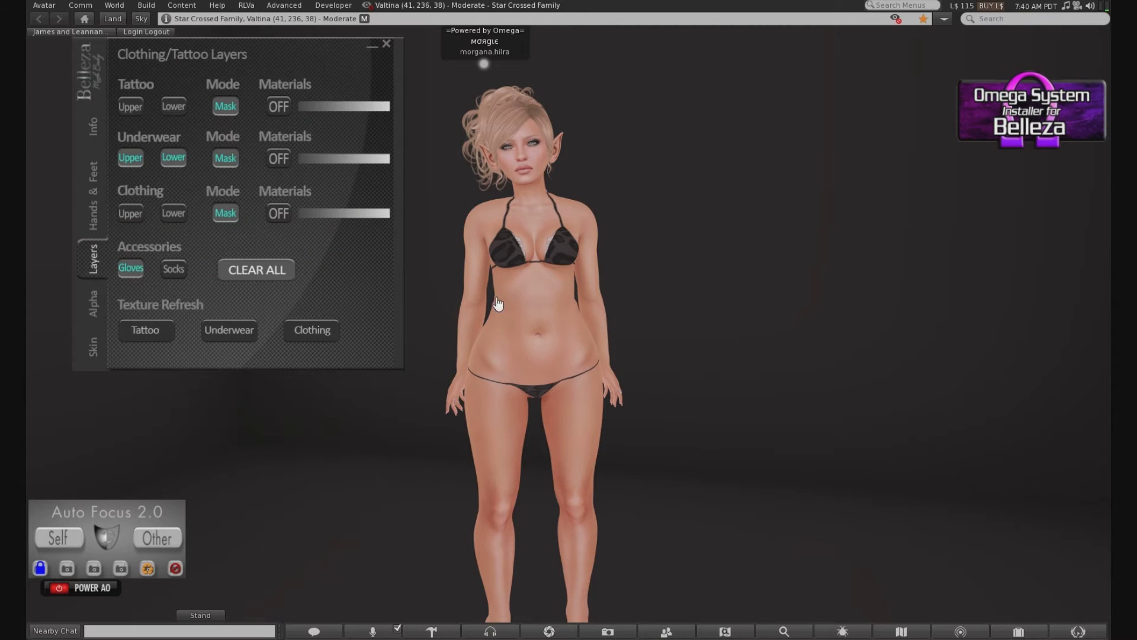
scroll(533, 290, "up", 2)
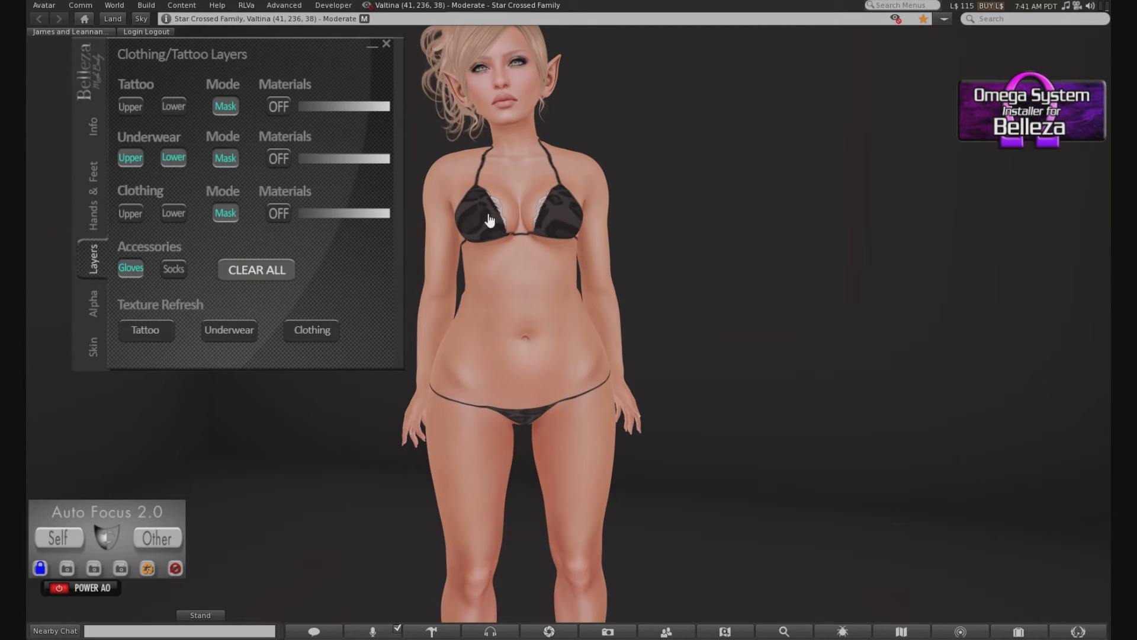
left_click(488, 216, "alt")
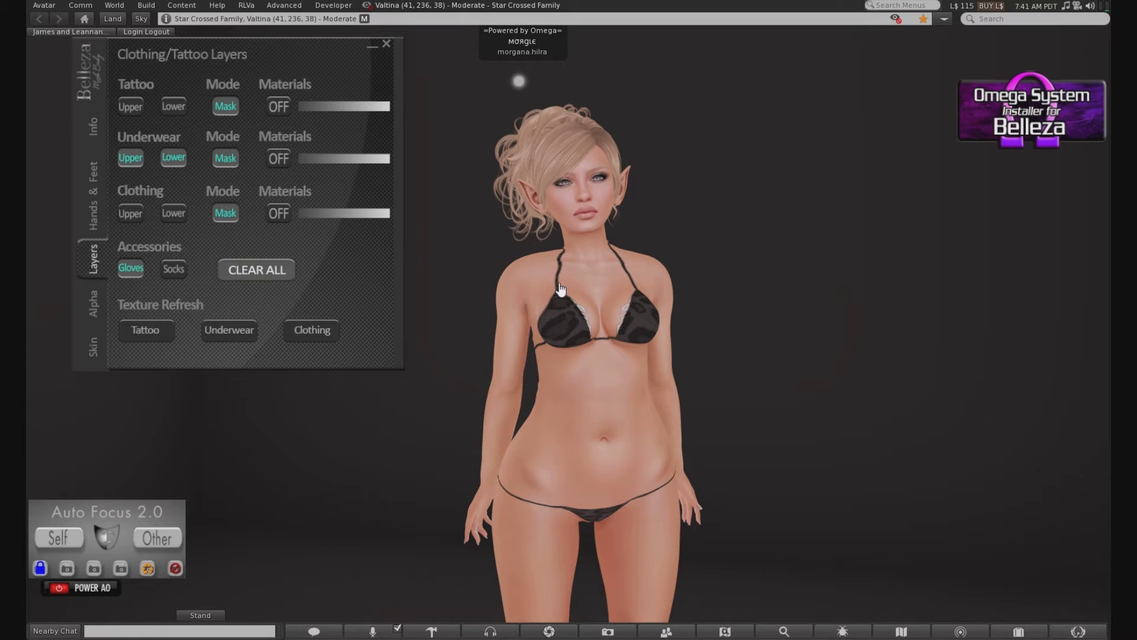
scroll(563, 318, "up", 2)
left_click(561, 314, "alt")
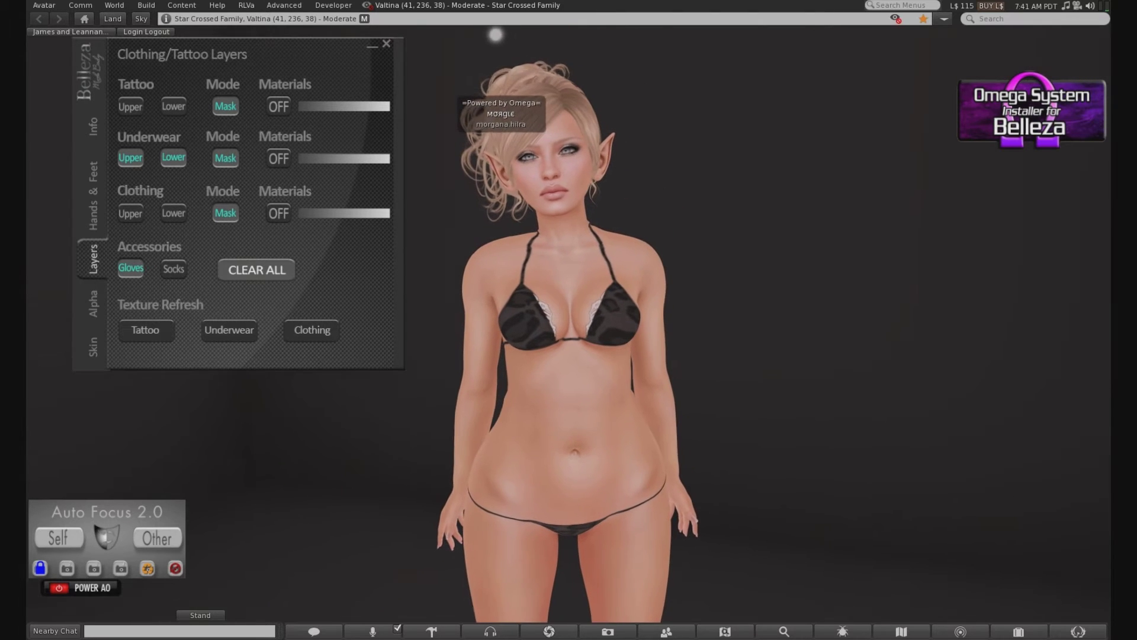
Try neck sizes 0 and 7 among the HUD's alpha settings and set the neck option to size 11.
left_click(93, 303)
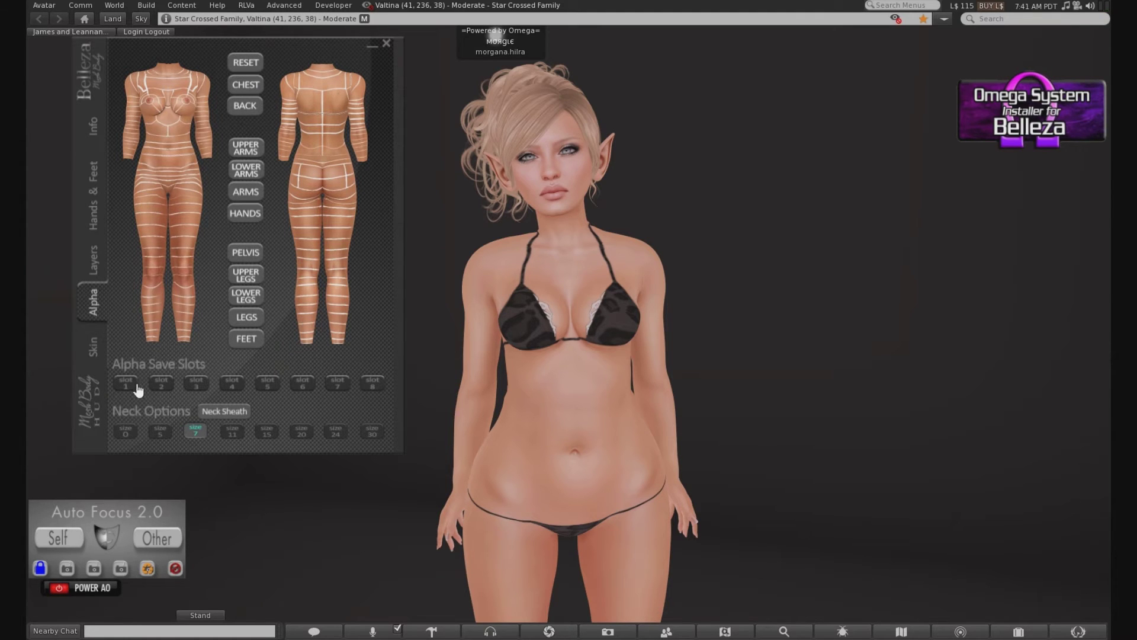
left_click(522, 347, "alt")
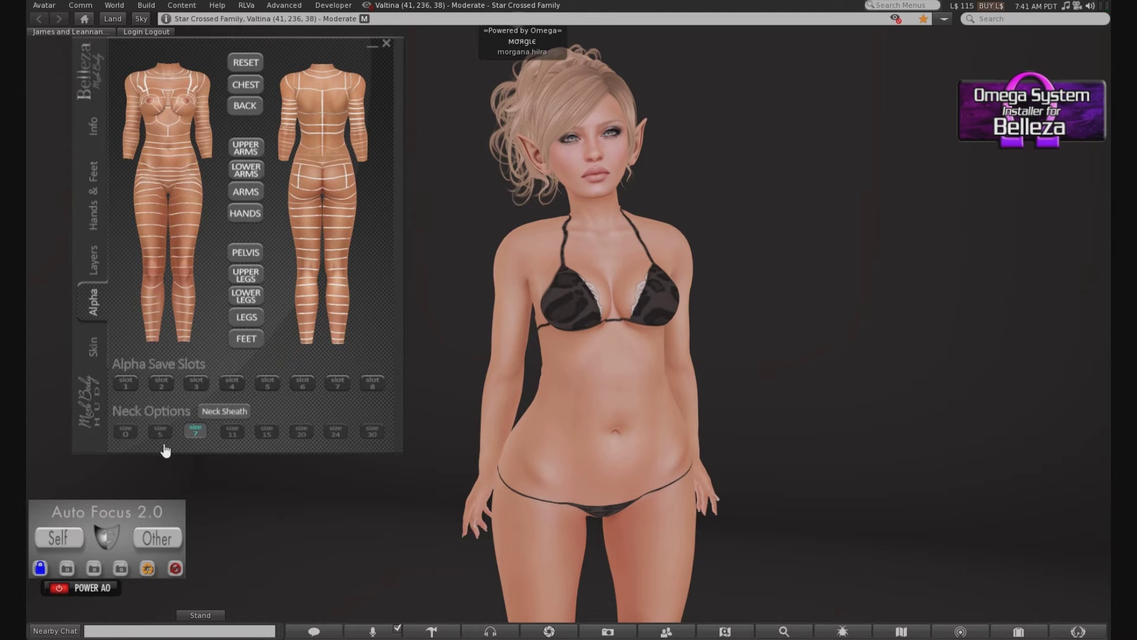
left_click(590, 206, "alt")
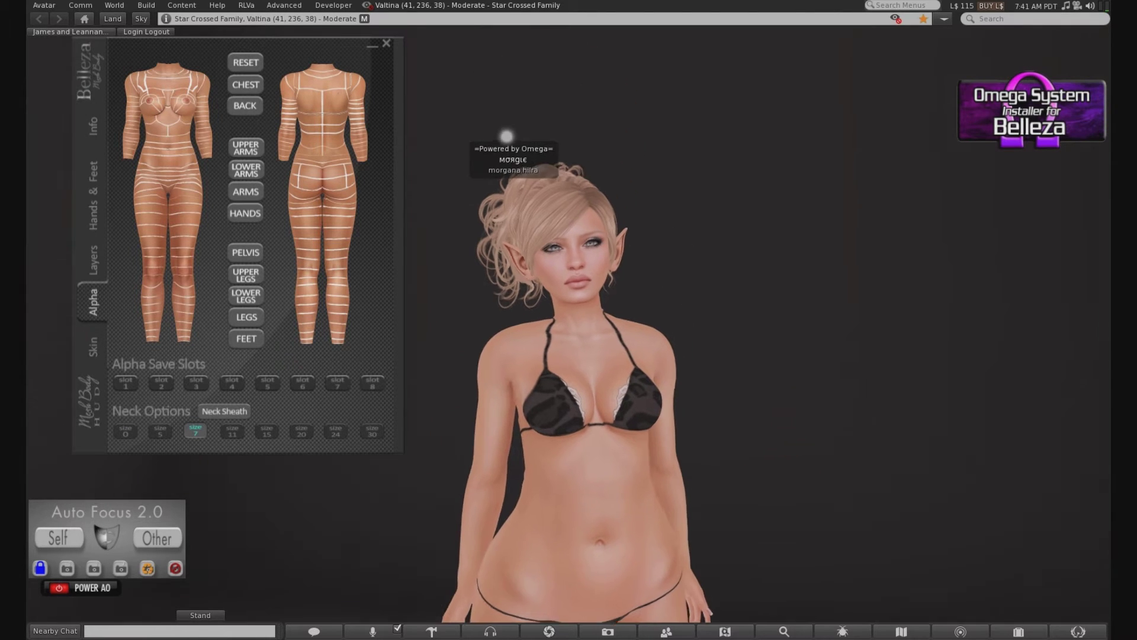
scroll(577, 368, "up", 6)
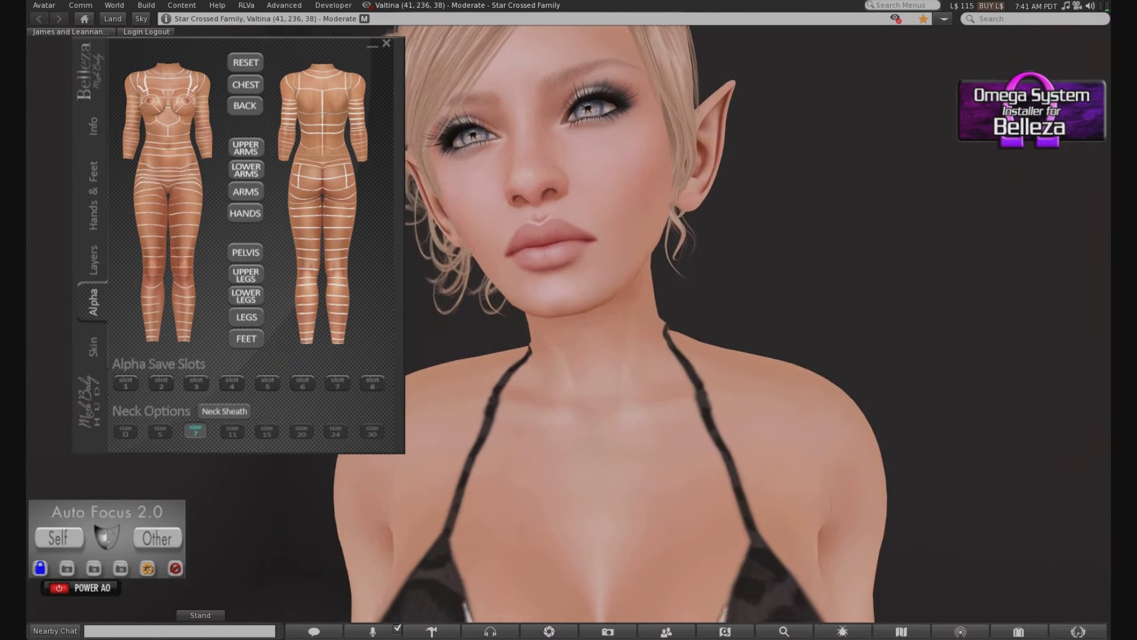
left_click_drag(577, 368, 562, 314)
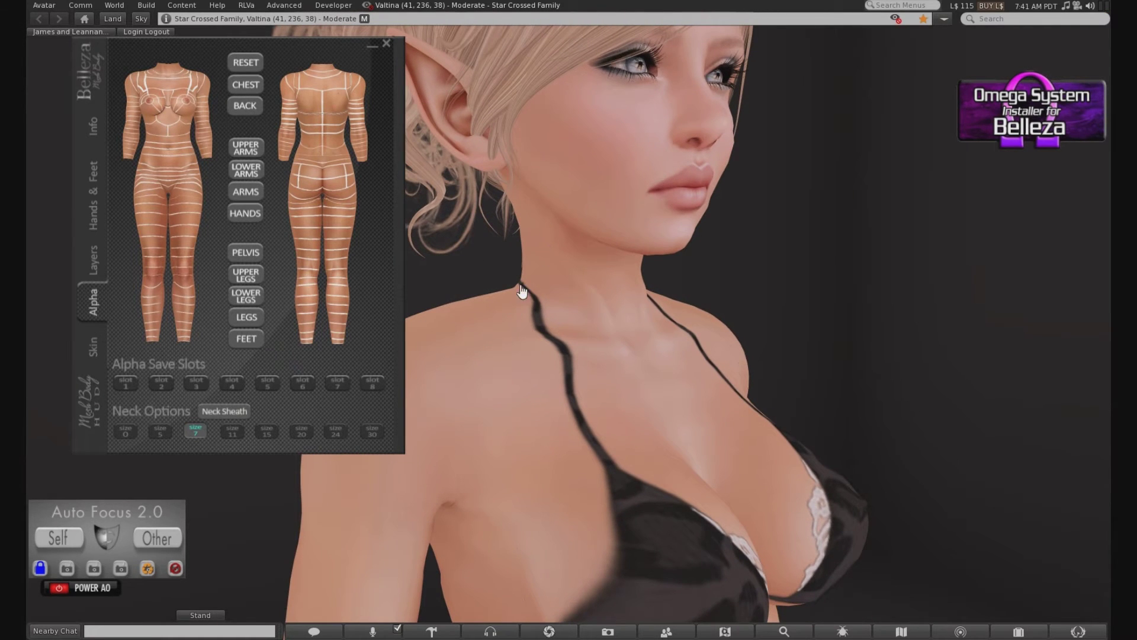
left_click(126, 432)
scroll(535, 299, "up", 2)
left_click_drag(542, 261, 664, 297)
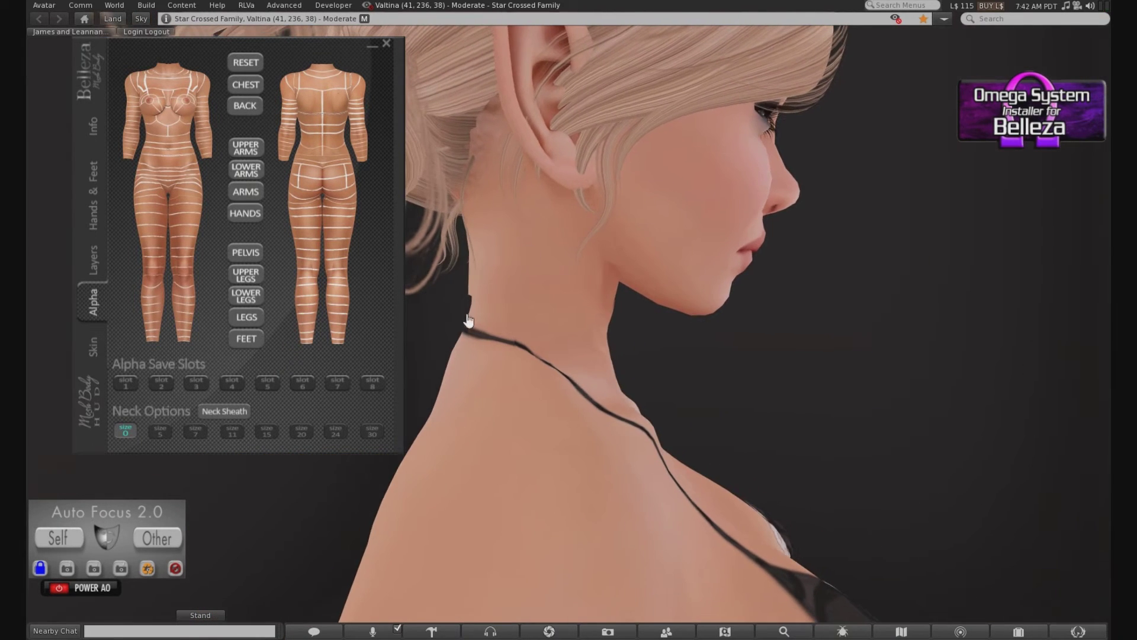
left_click(195, 432)
left_click(232, 432)
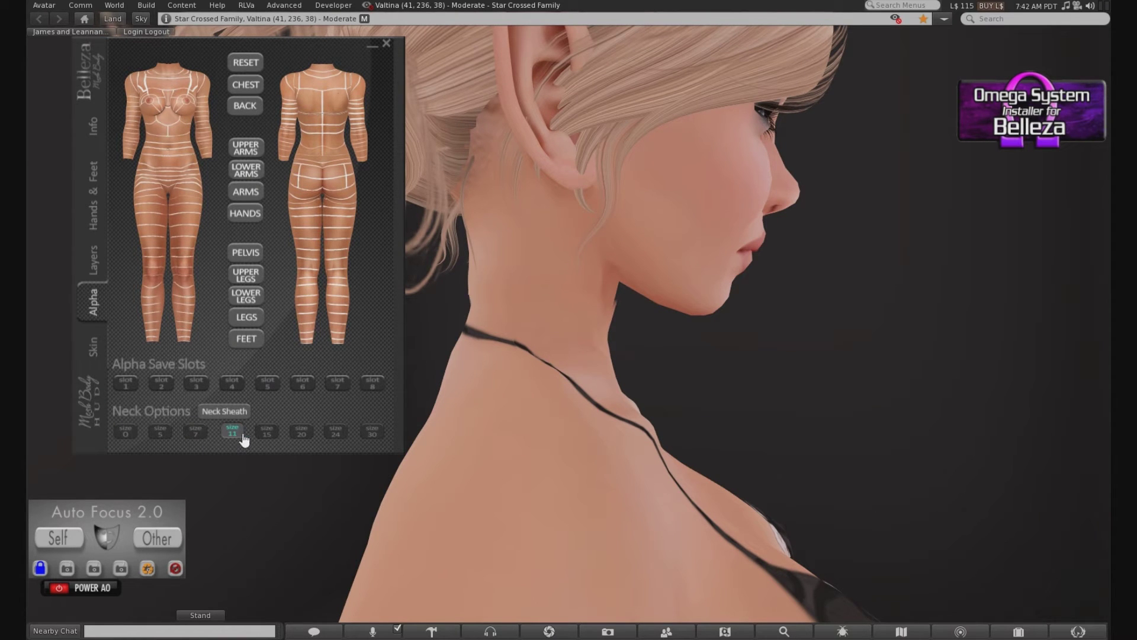
left_click_drag(770, 395, 650, 395)
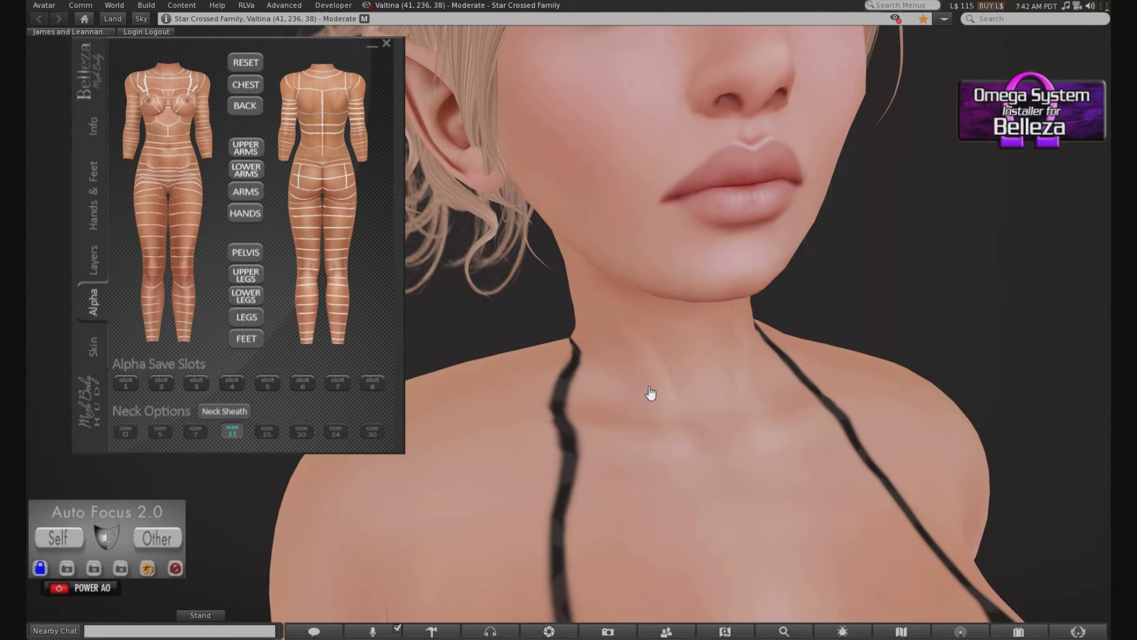
scroll(647, 394, "down", 5)
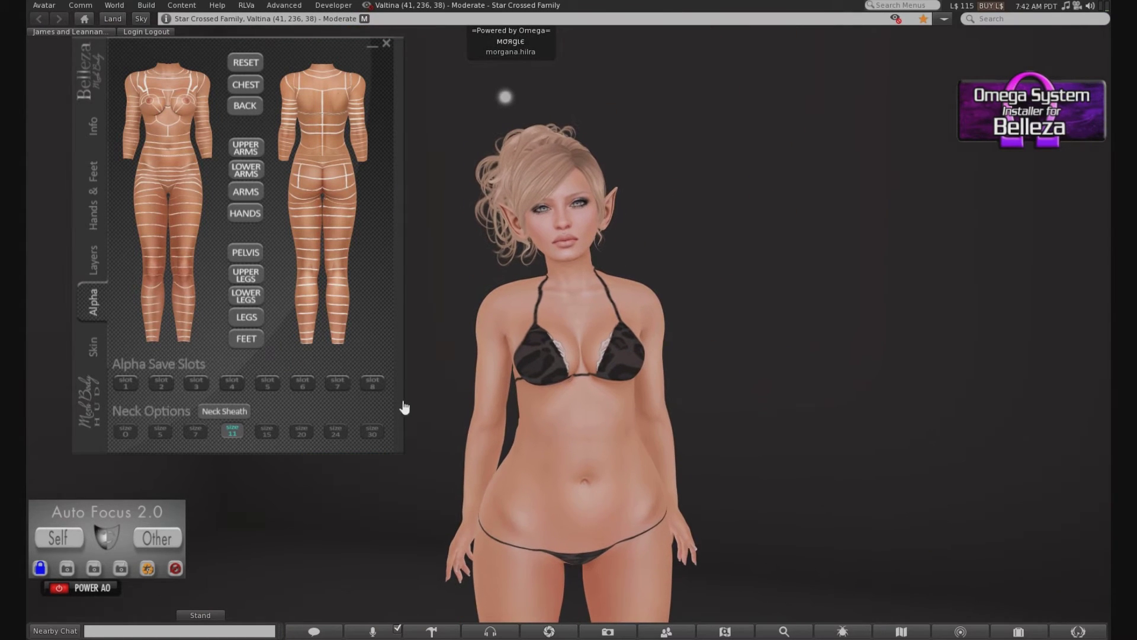
Set the neck option to size 7 and check the neck and body on the avatar.
left_click(196, 433)
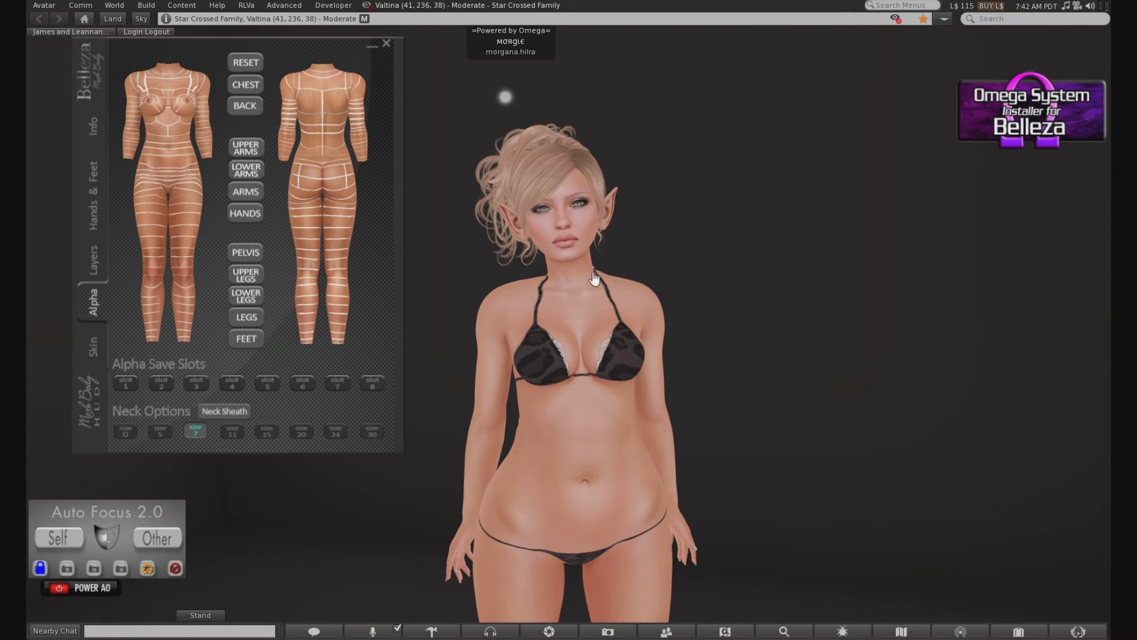
scroll(542, 435, "down", 2)
left_click(543, 436, "alt")
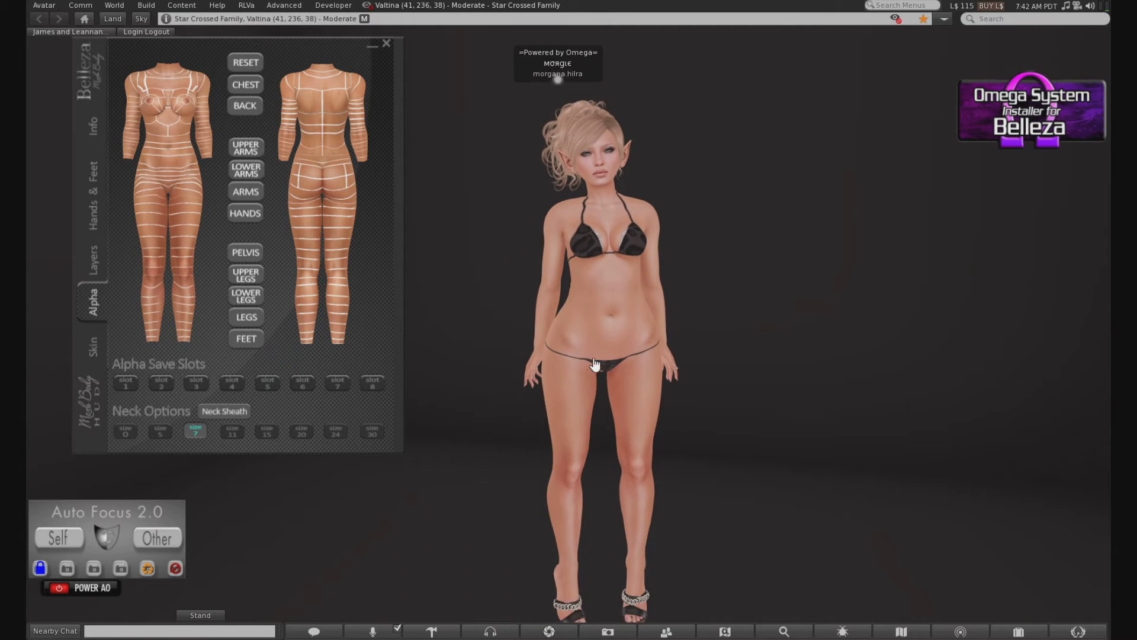
View the HUD's skin settings and examine the avatar's skin over the whole body.
left_click(93, 356)
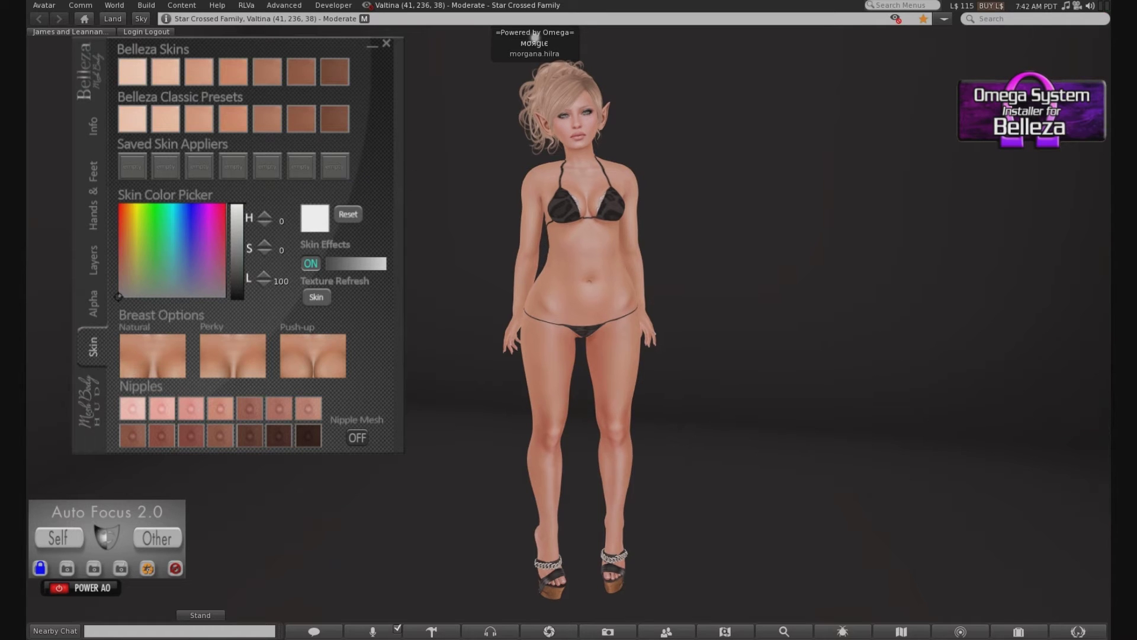
left_click(538, 236, "alt")
left_click(554, 356, "alt")
left_click(561, 371, "alt")
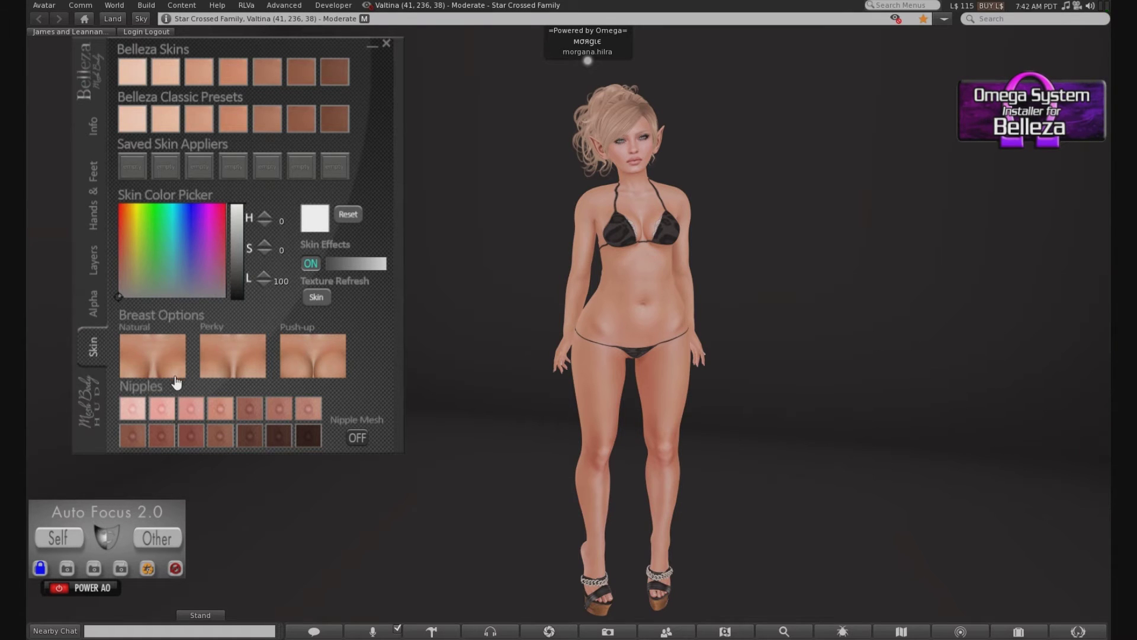
Compare the Perky and Natural breast options, set them to Perky, and try the Nipple Mesh toggle on and off.
left_click(621, 237, "alt")
scroll(609, 332, "up", 5)
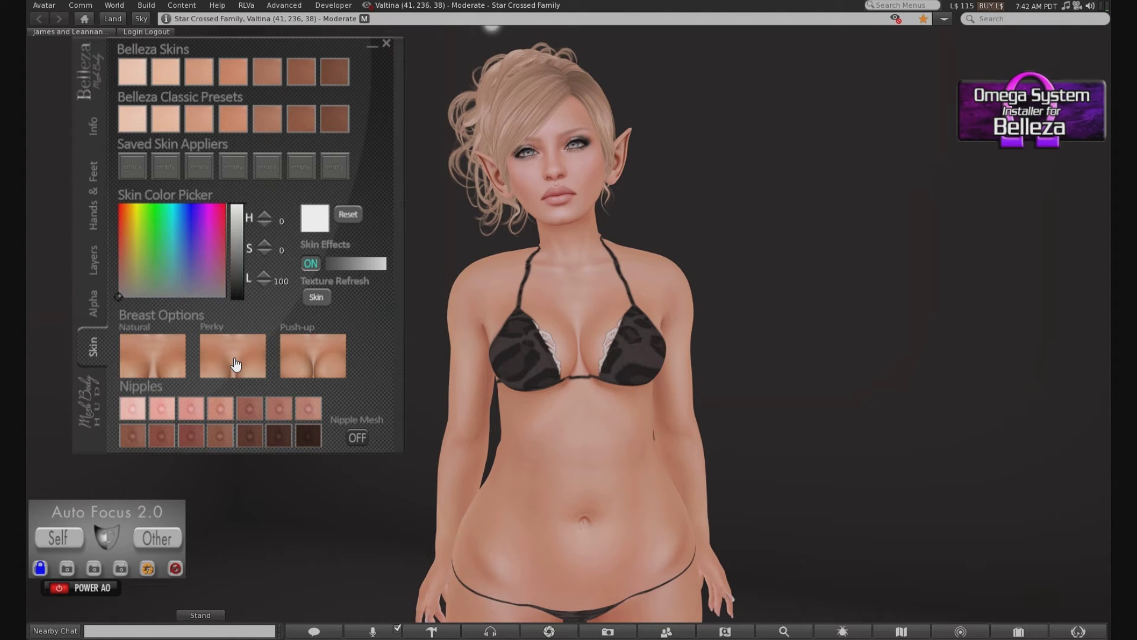
left_click(236, 365)
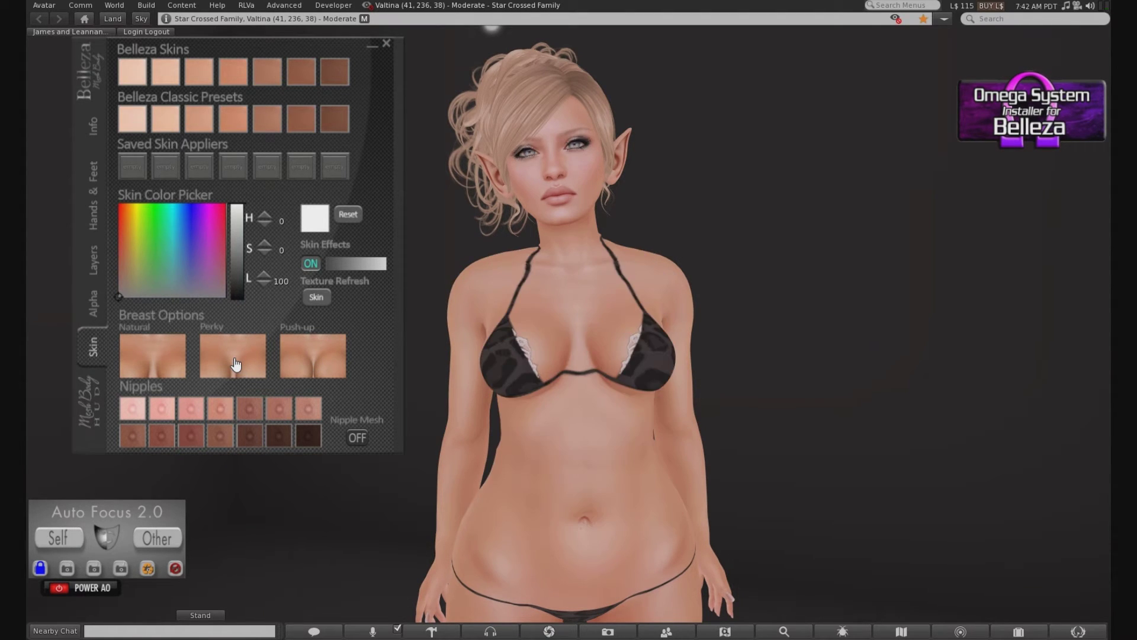
scroll(529, 370, "up", 1)
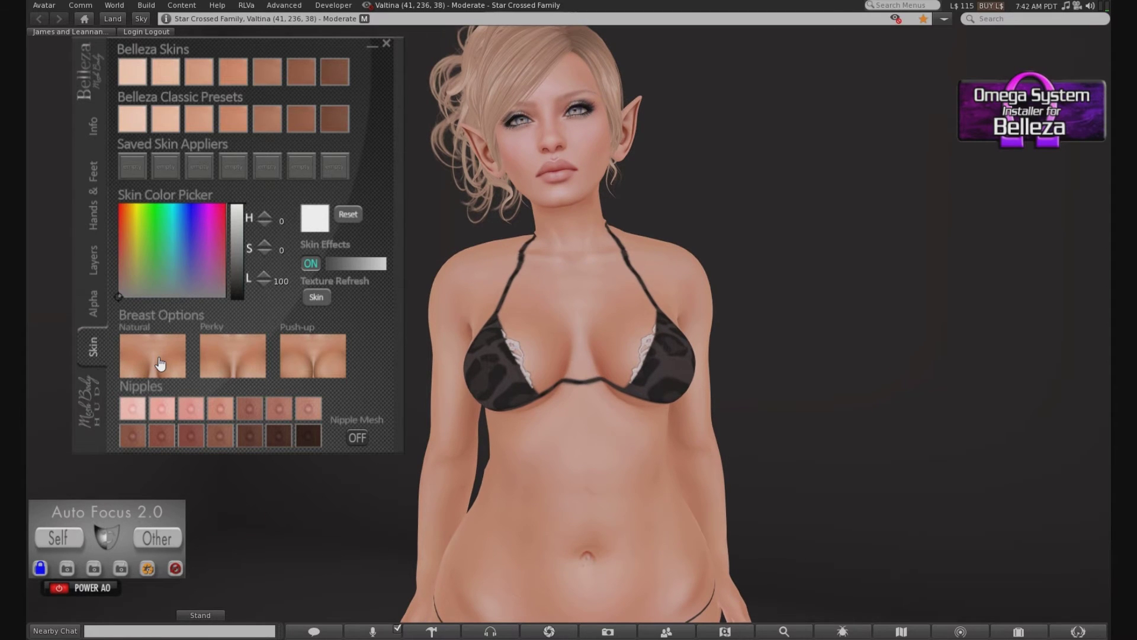
left_click(160, 363)
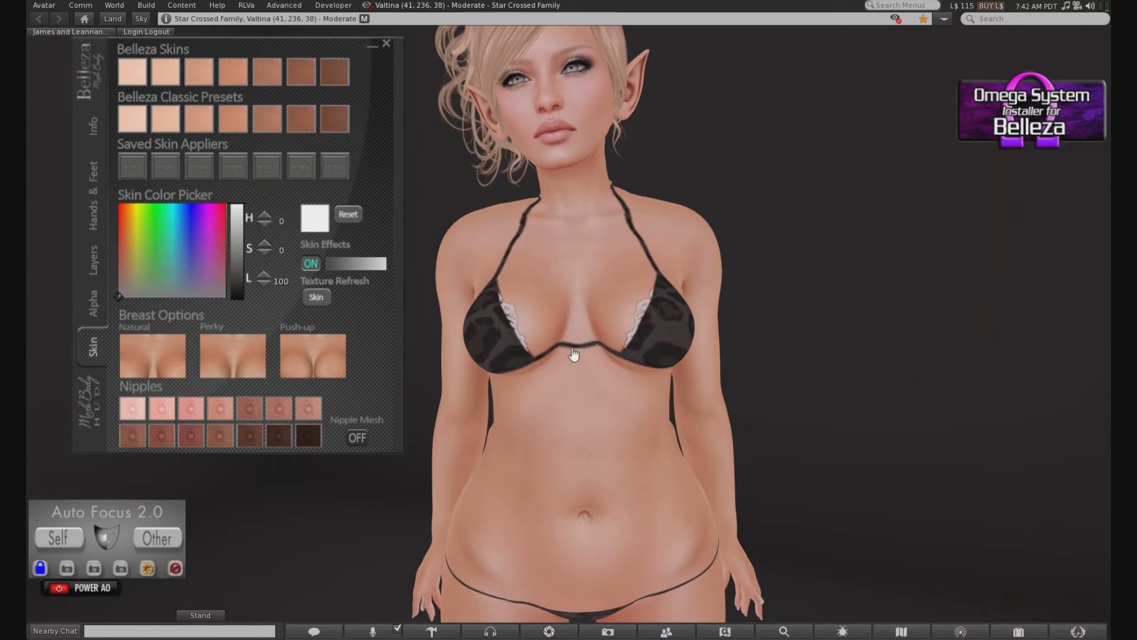
left_click(244, 366)
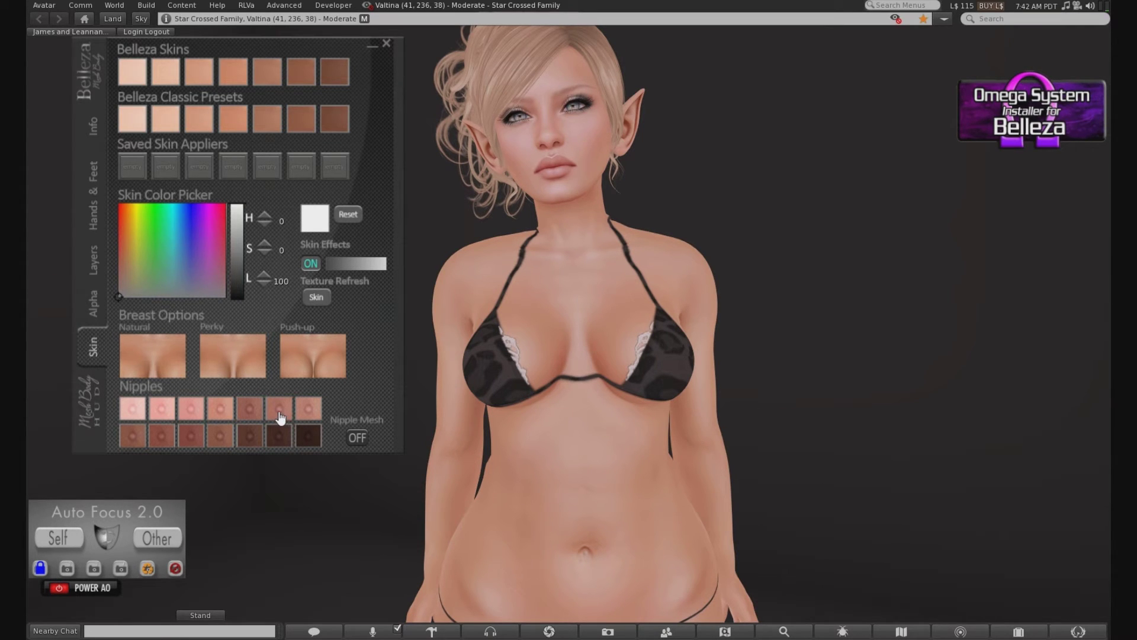
left_click(356, 438)
left_click(357, 438)
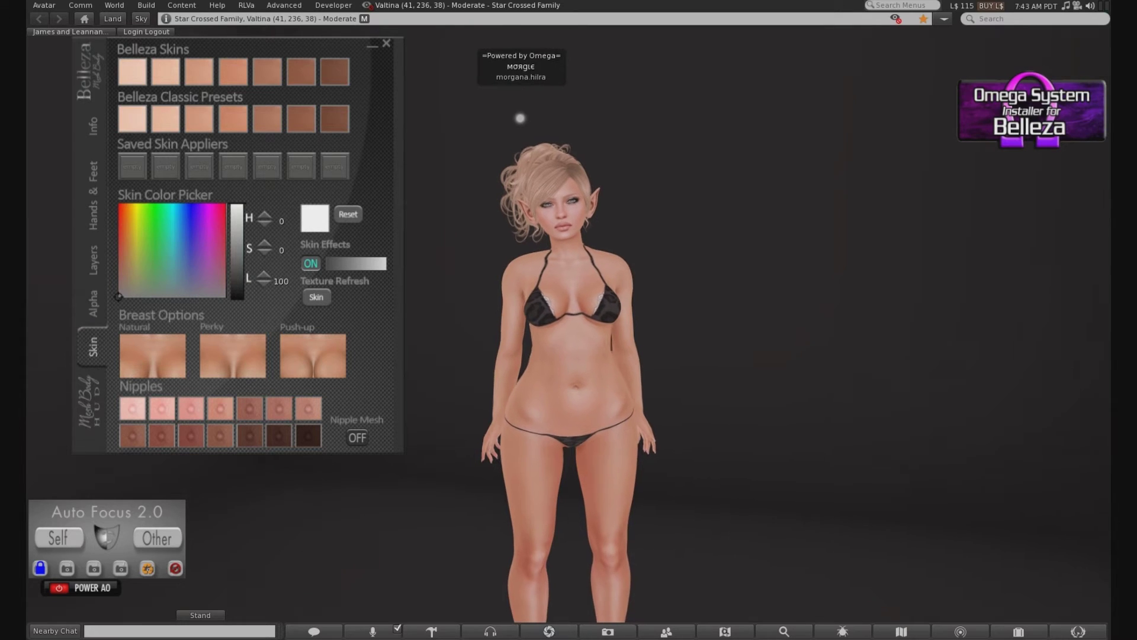
View the Clothing/Tattoo Layers settings and minimize the Belleza HUD.
left_click(99, 268)
scroll(576, 289, "up", 3)
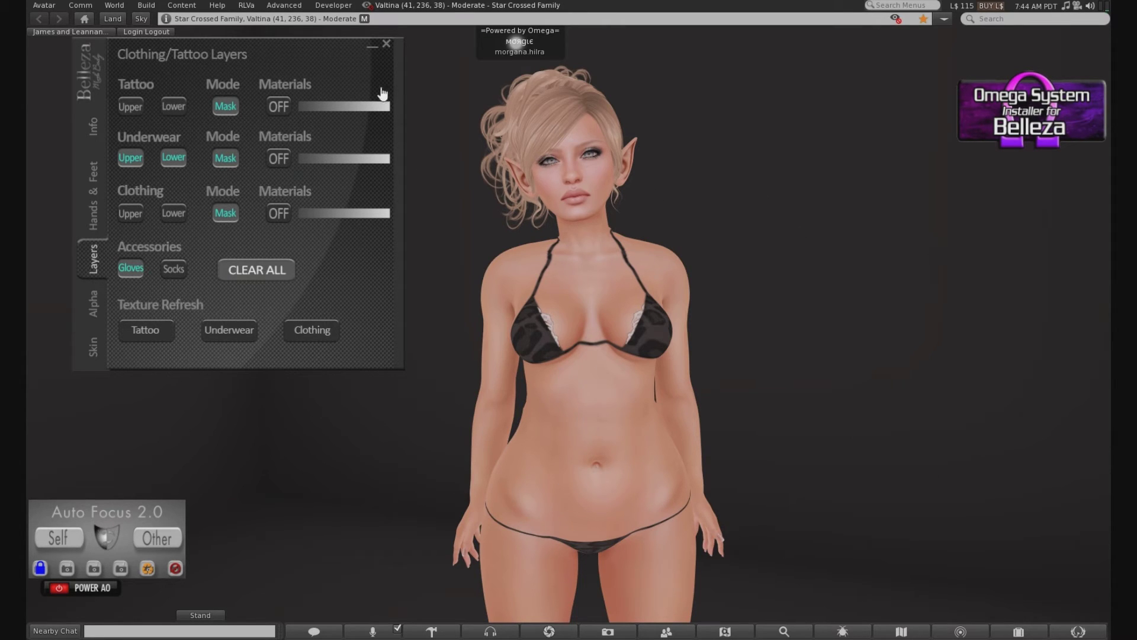
left_click(373, 50)
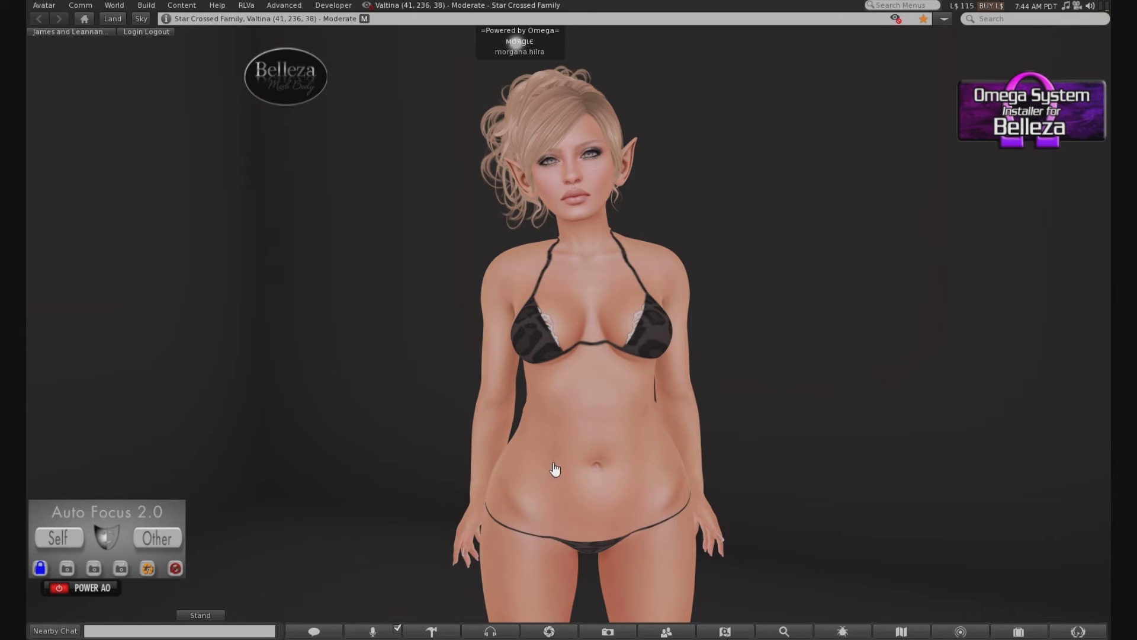
scroll(574, 442, "down", 3)
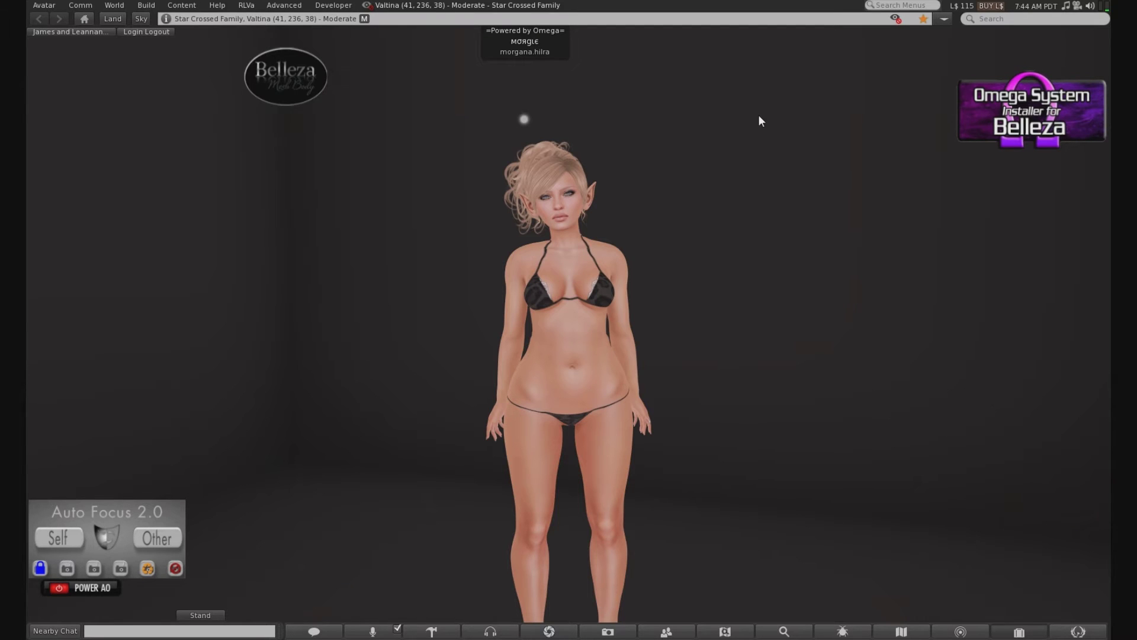
Wear the Tenjin Fancy Flower Tattoo OMEGA Applier - Fresh from the recent inventory items and close the inventory.
key("ctrl+i")
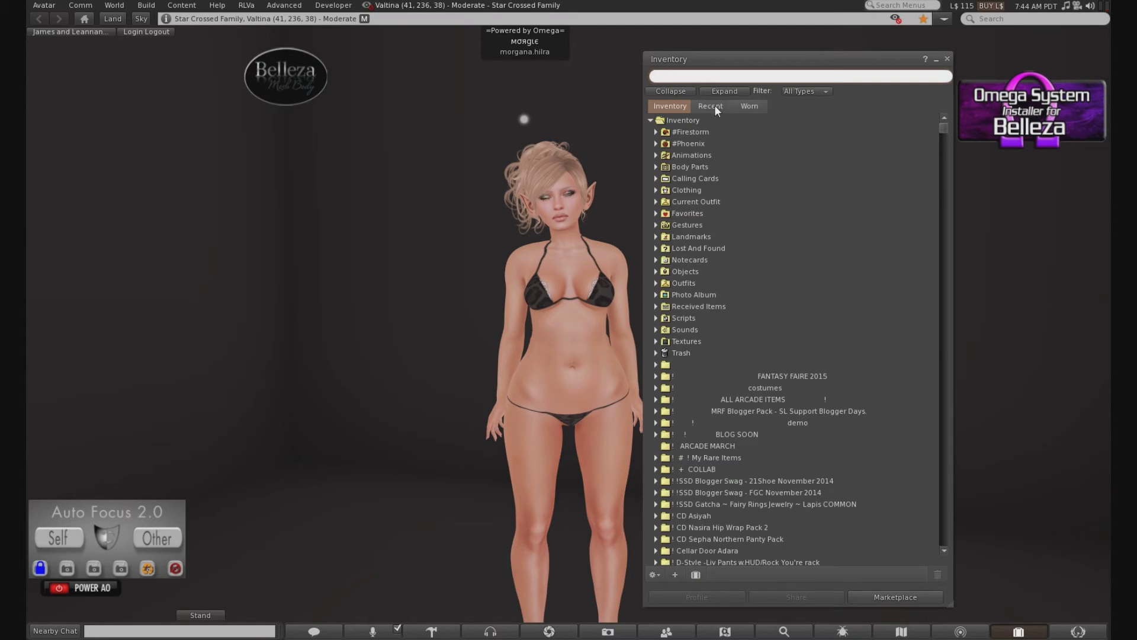
left_click(714, 104)
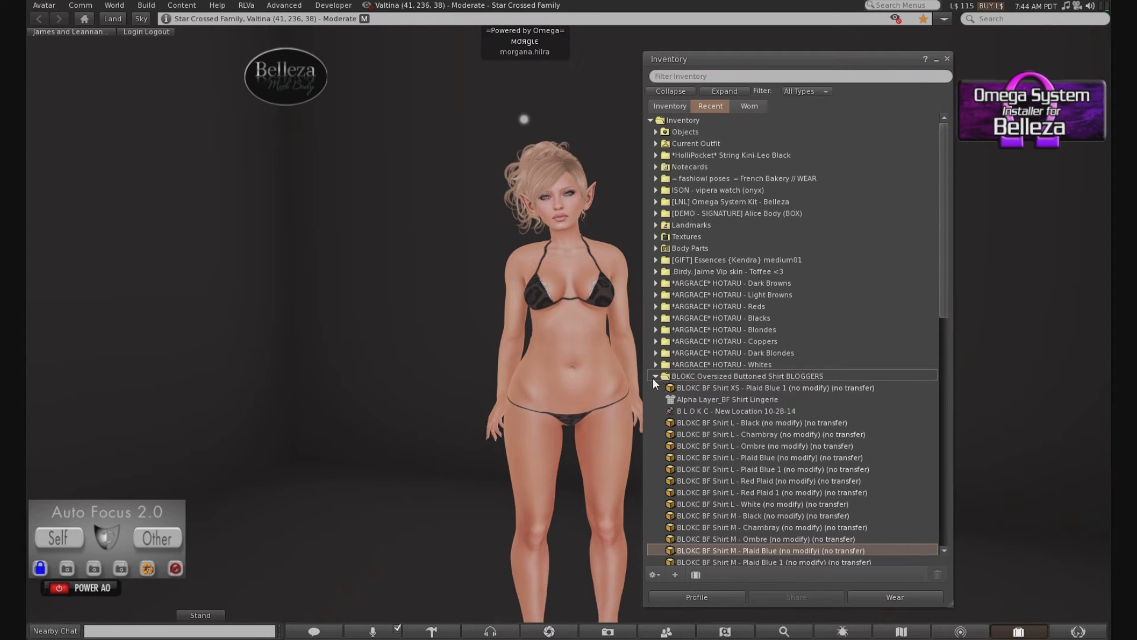
left_click(655, 376)
scroll(733, 456, "down", 3)
scroll(729, 465, "down", 1)
left_click(656, 433)
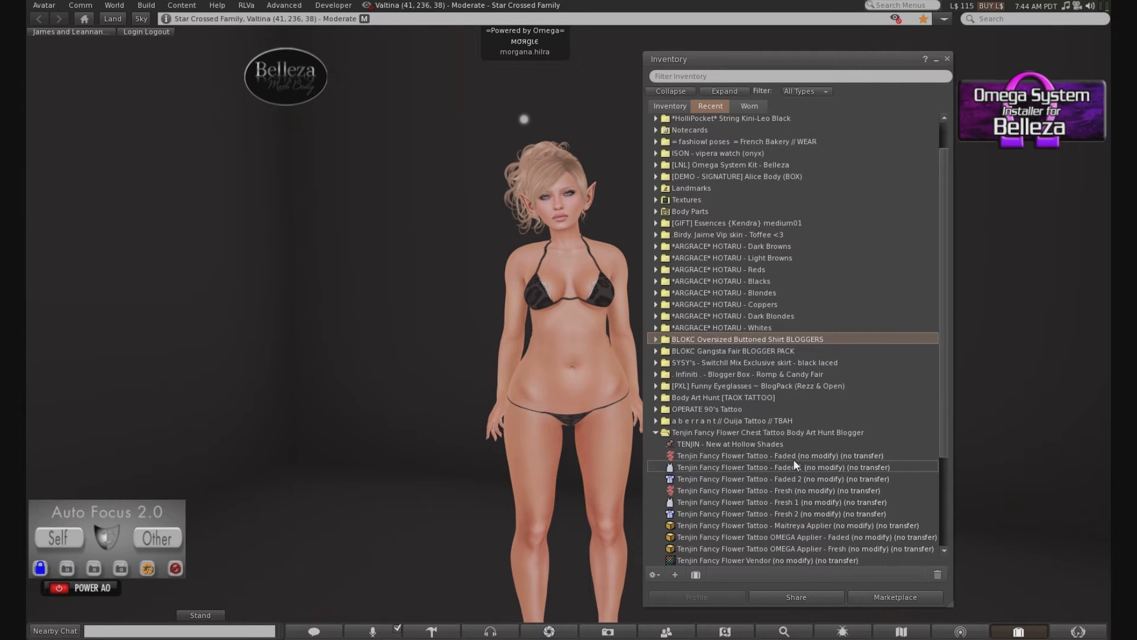
scroll(795, 459, "down", 3)
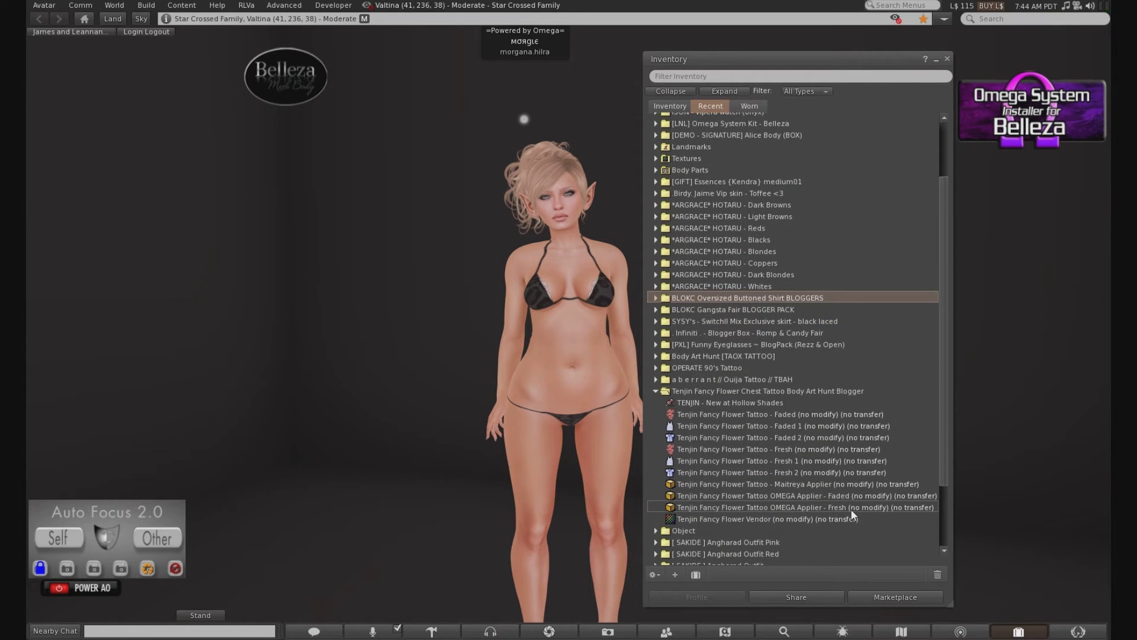
right_click(848, 507)
left_click(870, 474)
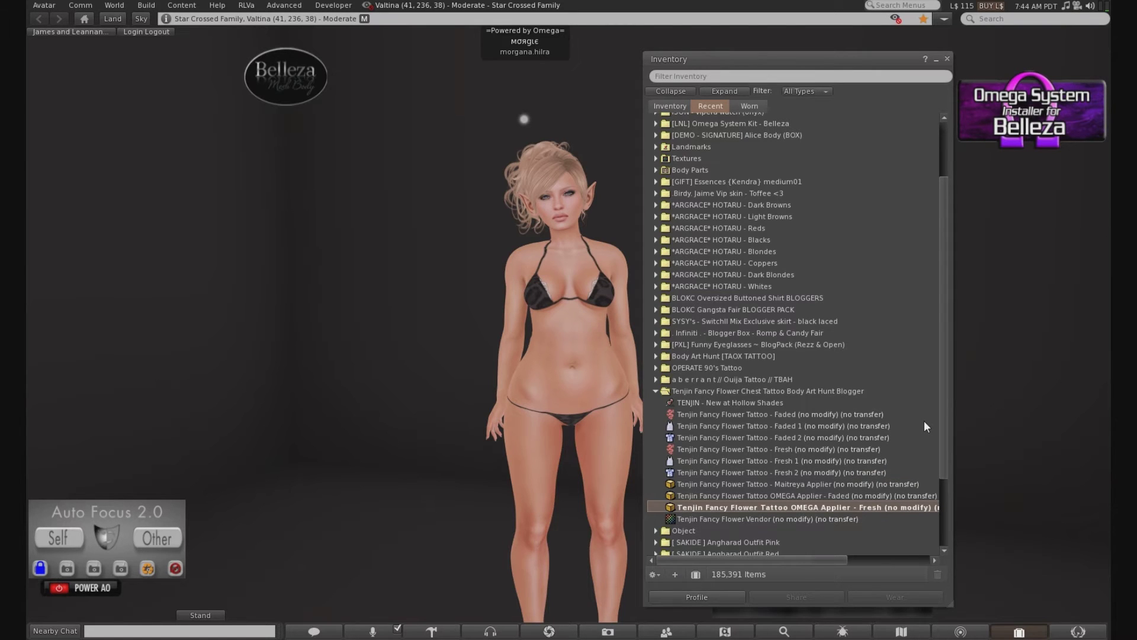
key("ctrl+i")
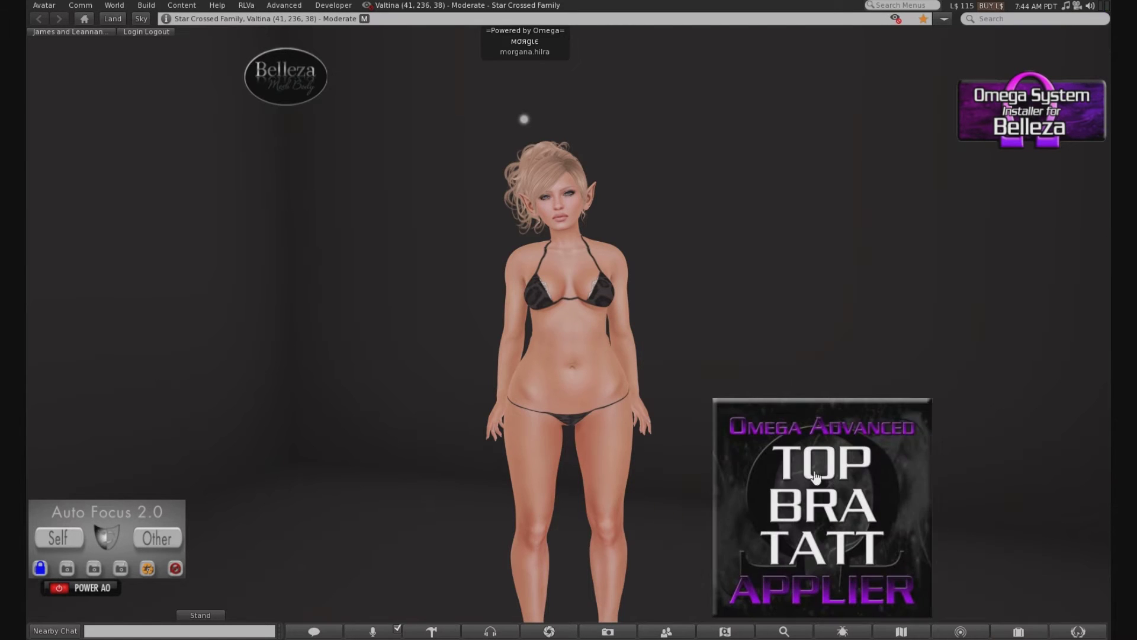
Activate the Omega System installer for Belleza and check its message in nearby chat.
left_click(1030, 114)
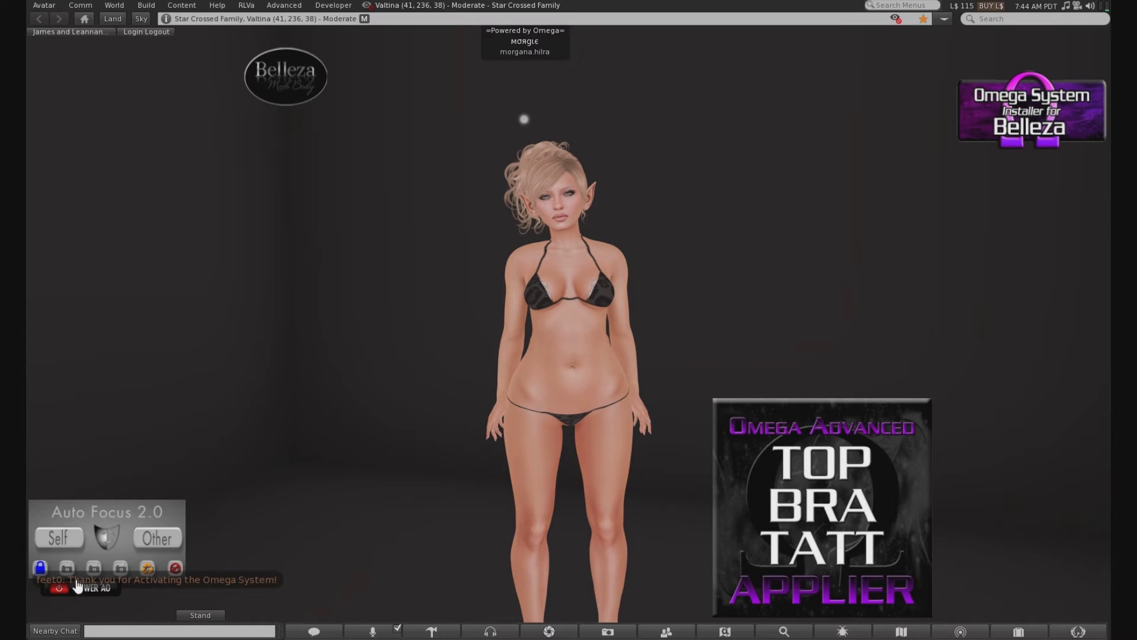
left_click(67, 633)
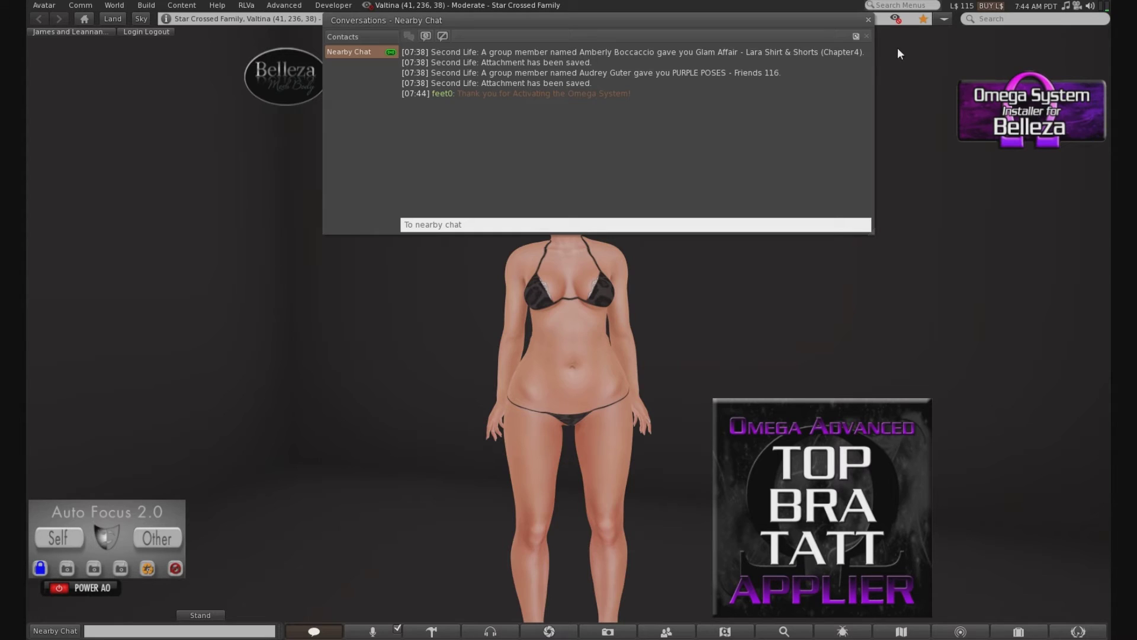
left_click(869, 21)
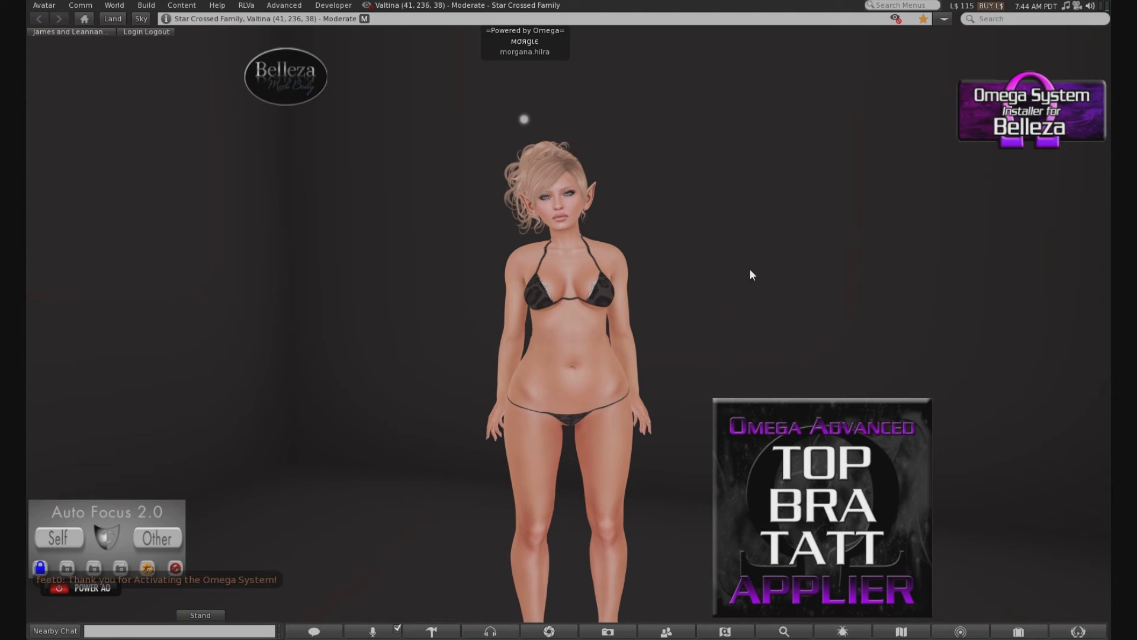
Reopen the Belleza HUD, apply the flower tattoo to the Top layer, and inspect it on the avatar's chest.
left_click(276, 85)
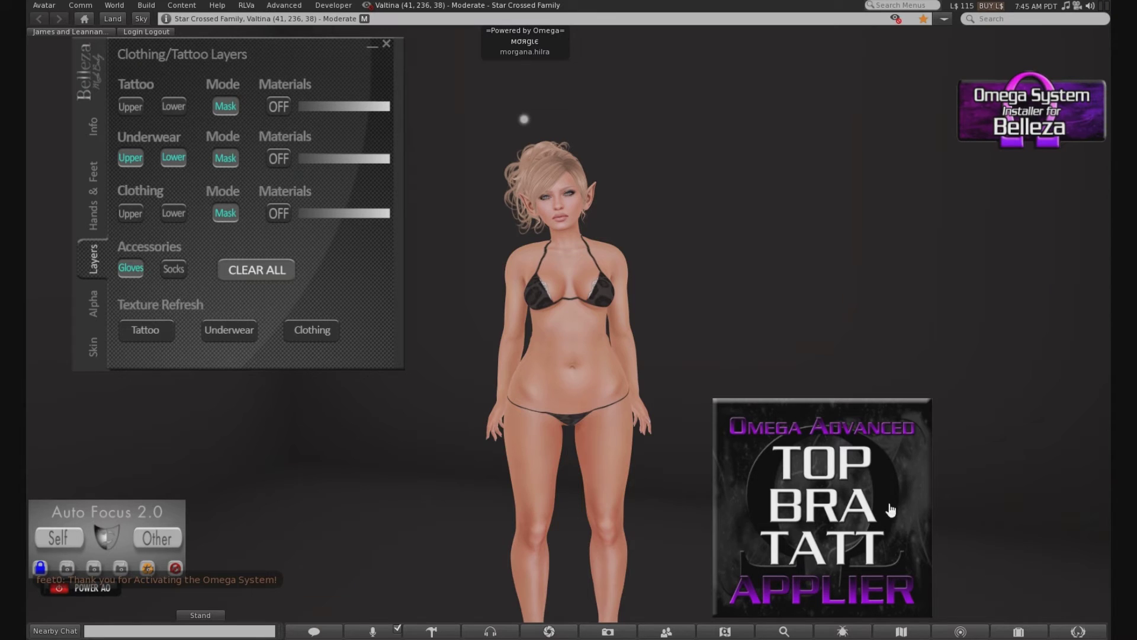
left_click(832, 467)
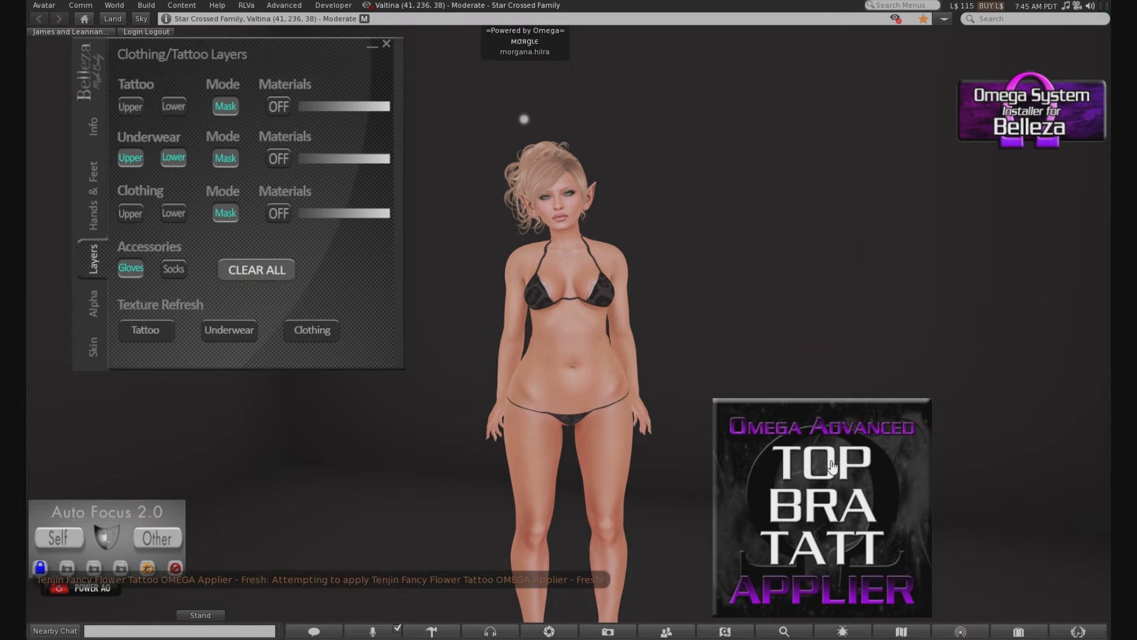
scroll(616, 352, "up", 3)
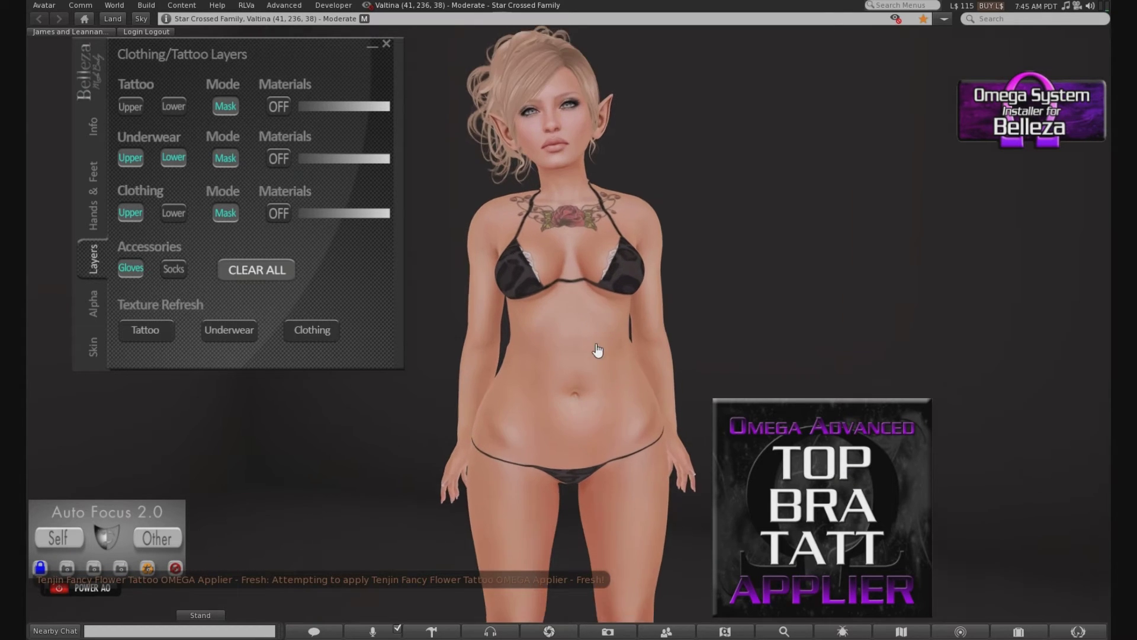
left_click(573, 276, "alt")
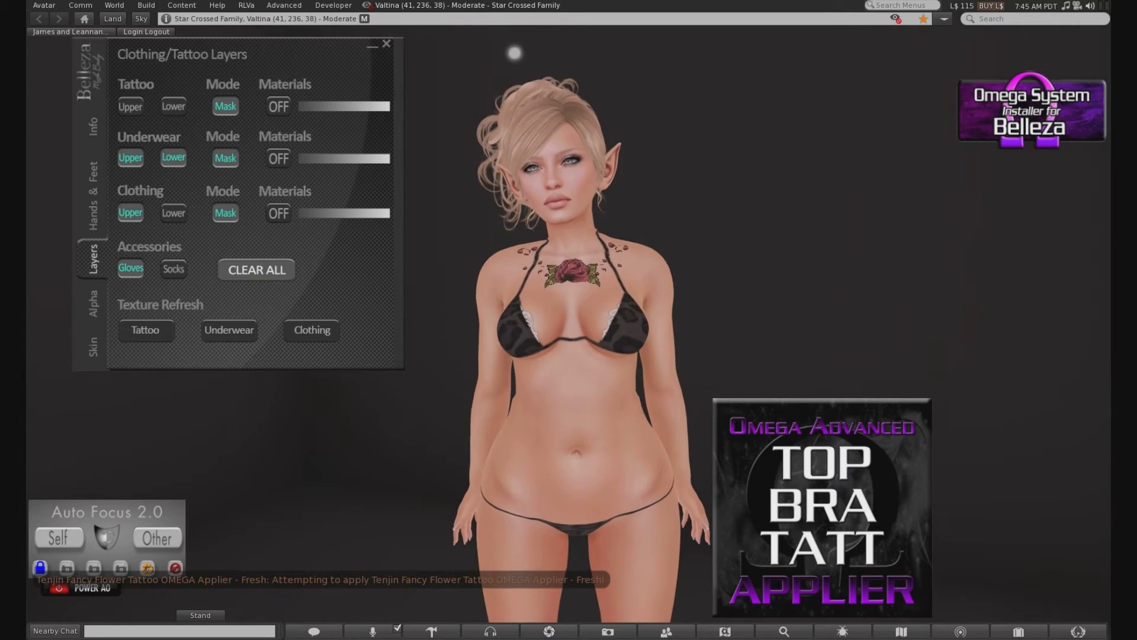
scroll(568, 337, "down", 5)
scroll(564, 366, "up", 9)
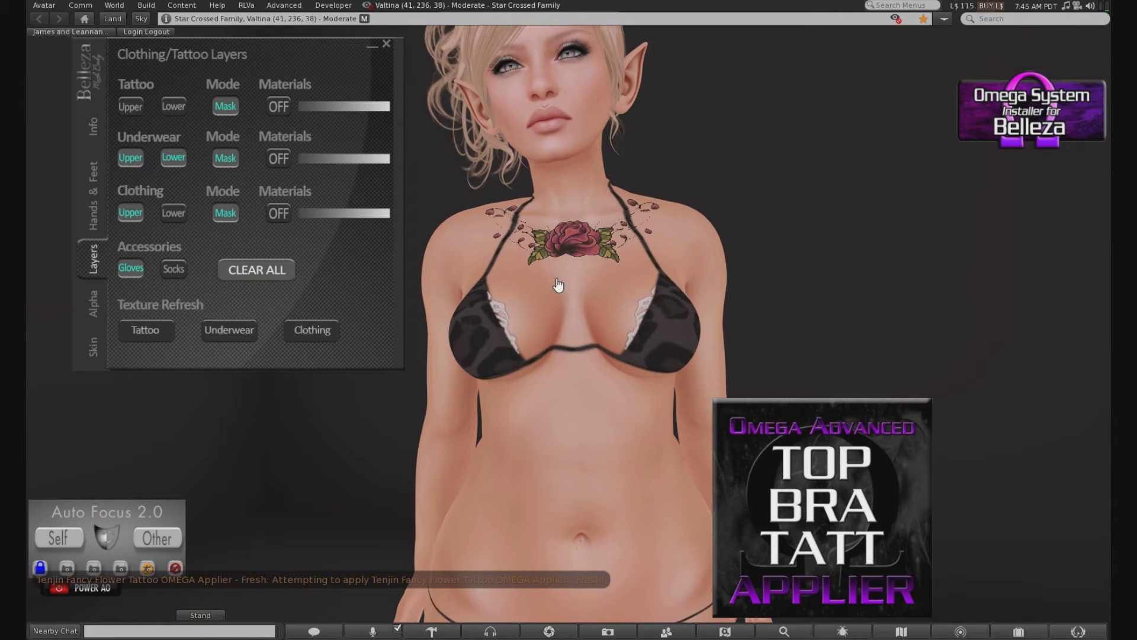
left_click(556, 279, "alt")
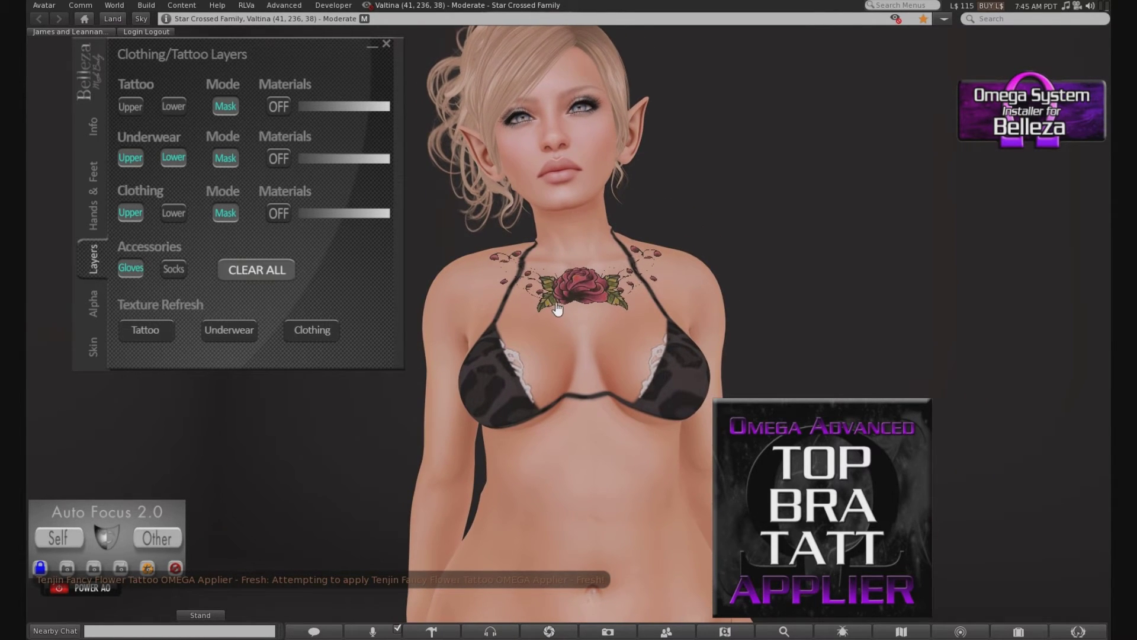
scroll(556, 323, "up", 3)
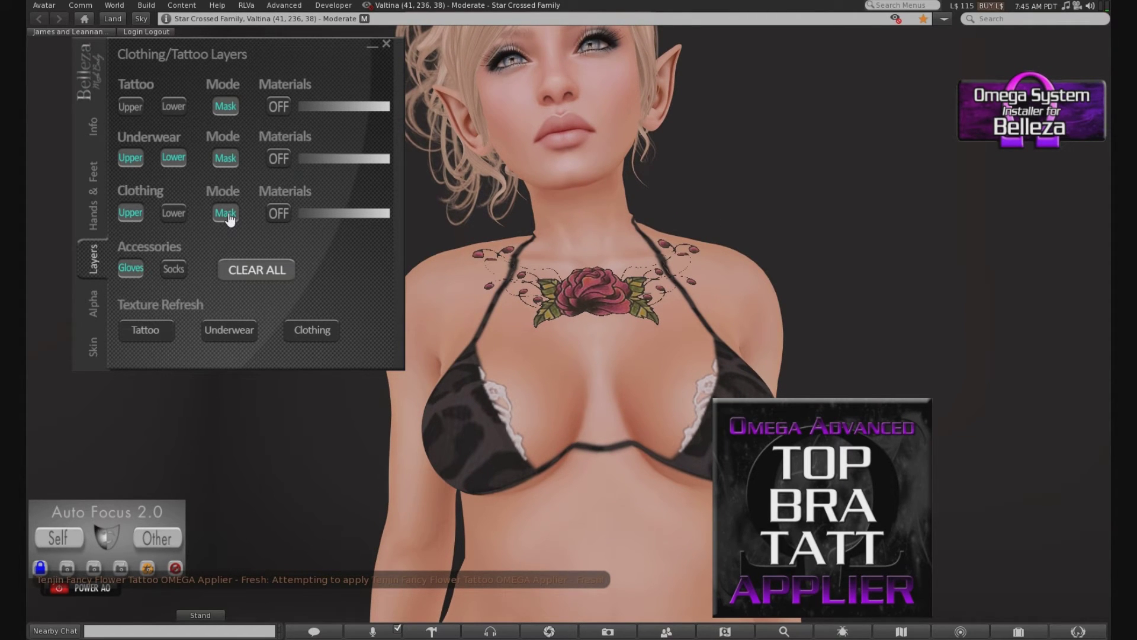
Set the Underwear layer's mode to Blend and examine the chest tattoo and bikini from near and far.
scroll(615, 265, "down", 3)
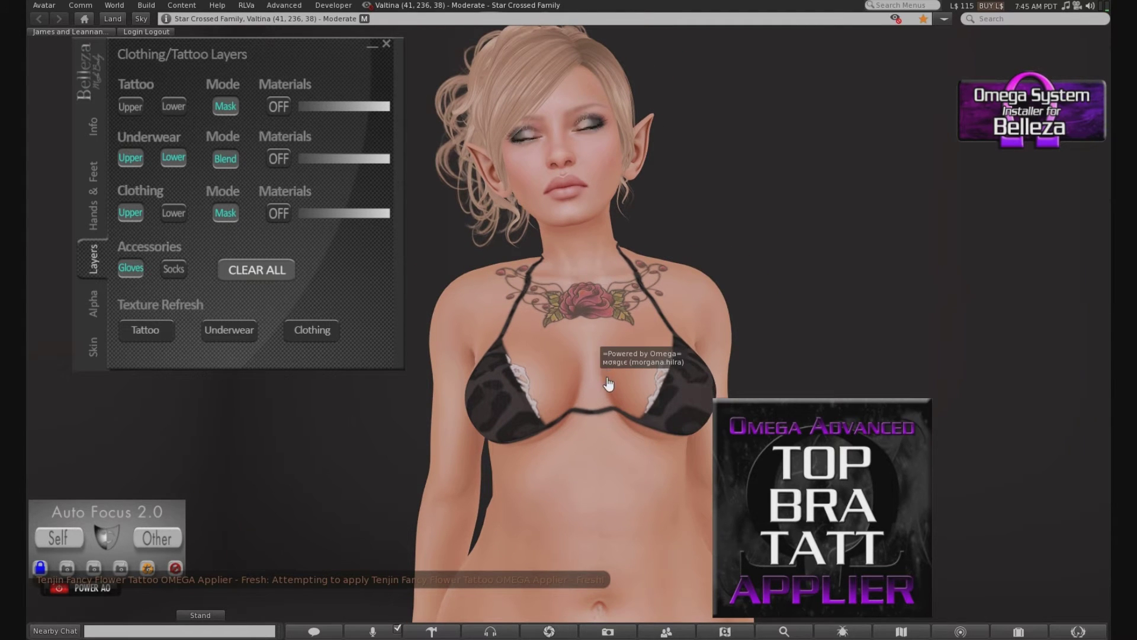
scroll(609, 382, "down", 3)
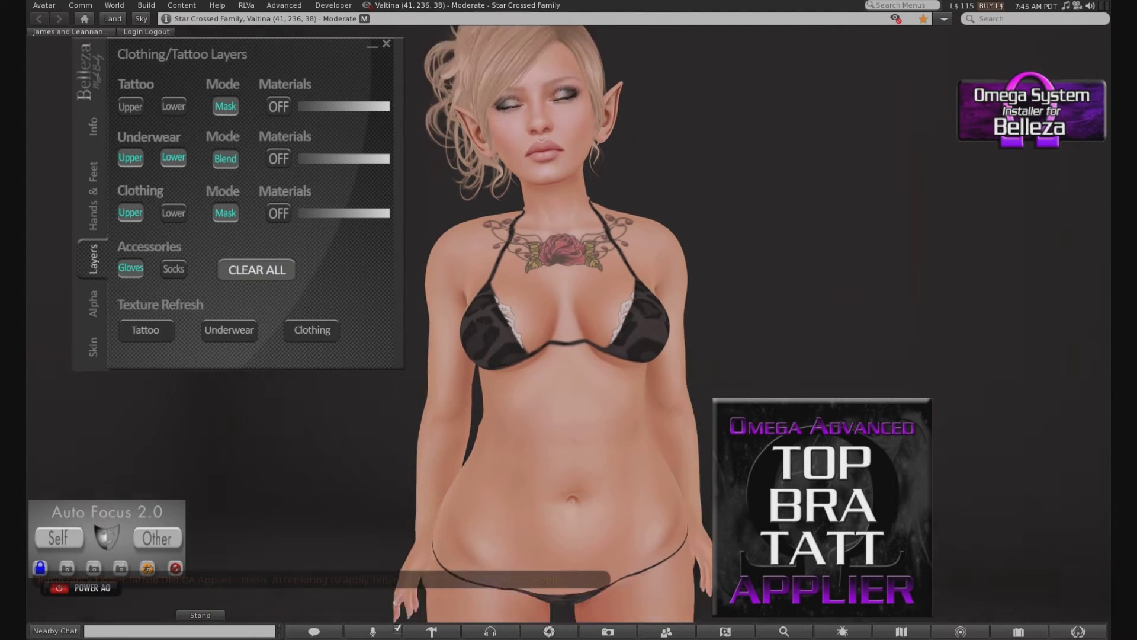
scroll(609, 382, "down", 3)
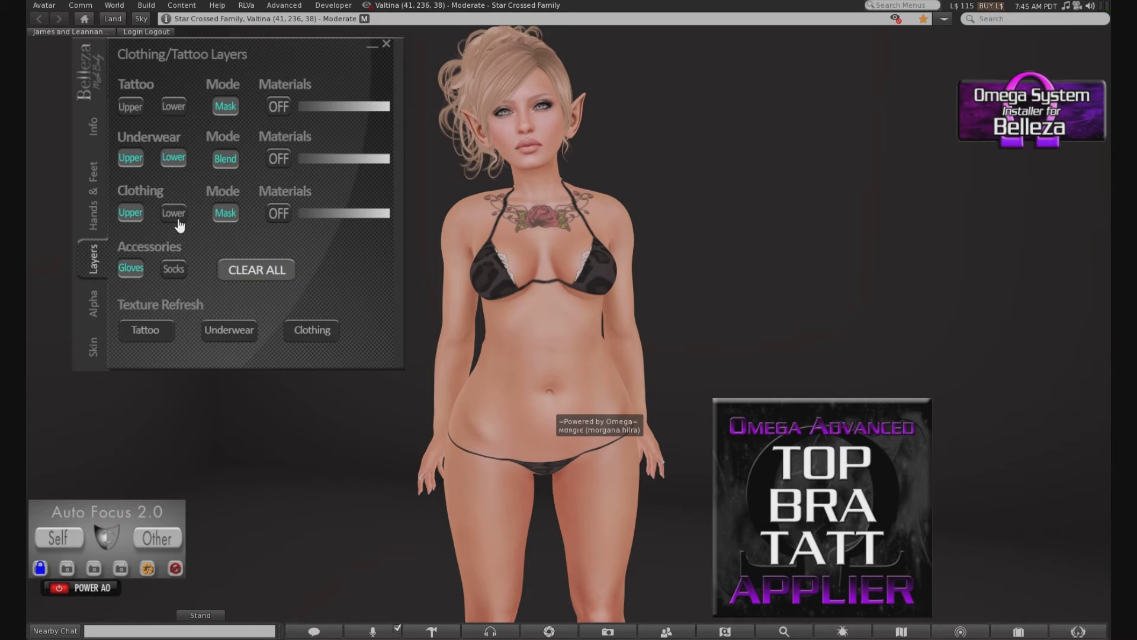
scroll(491, 527, "down", 2)
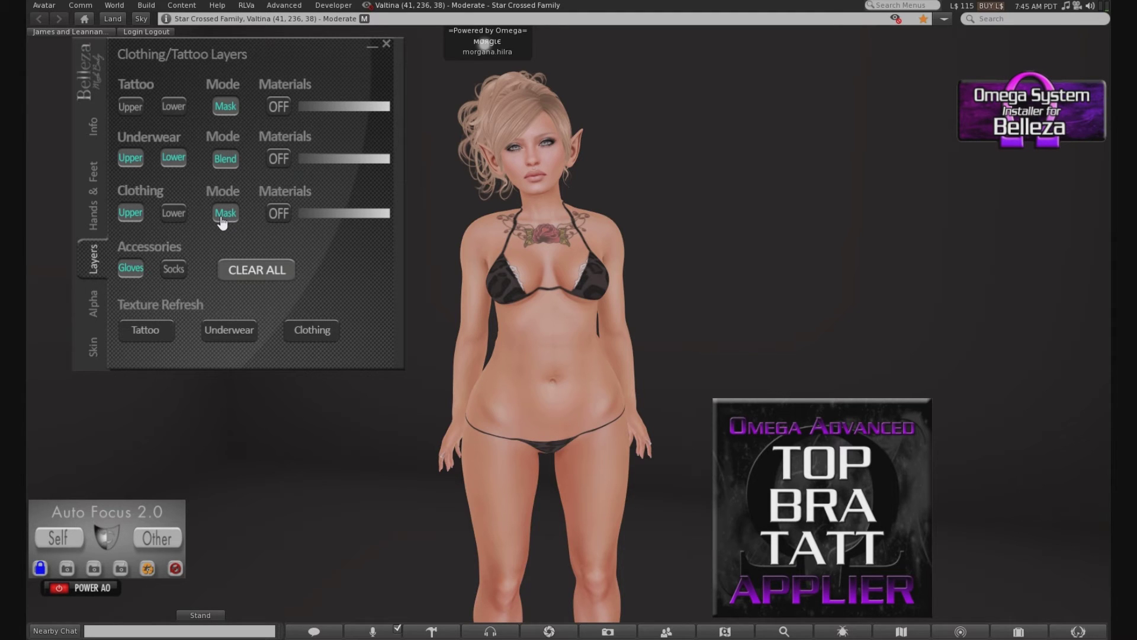
scroll(533, 263, "up", 3)
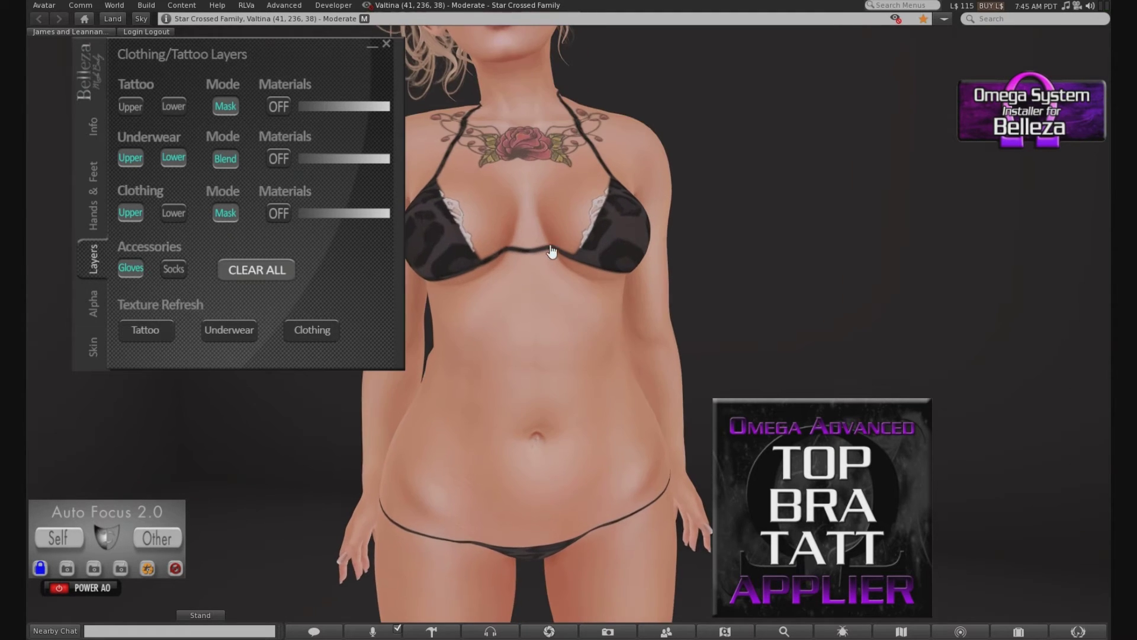
scroll(543, 177, "up", 2)
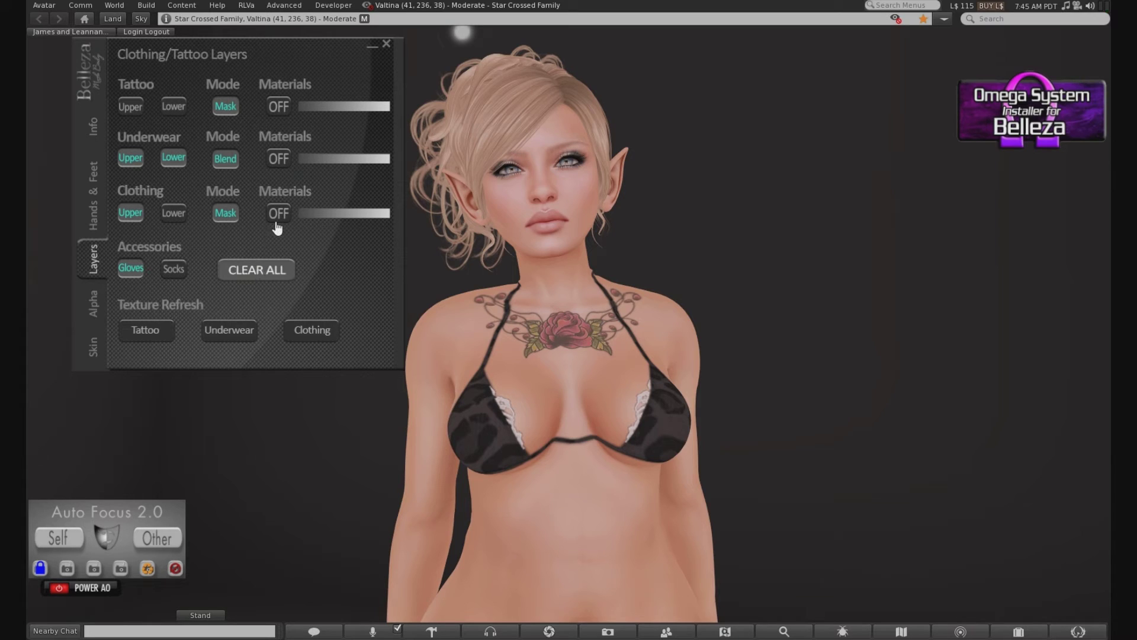
Turn off the upper Clothing layer to remove the chest tattoo, and inspect the avatar's bare chest and bikini from near and far.
left_click(133, 218)
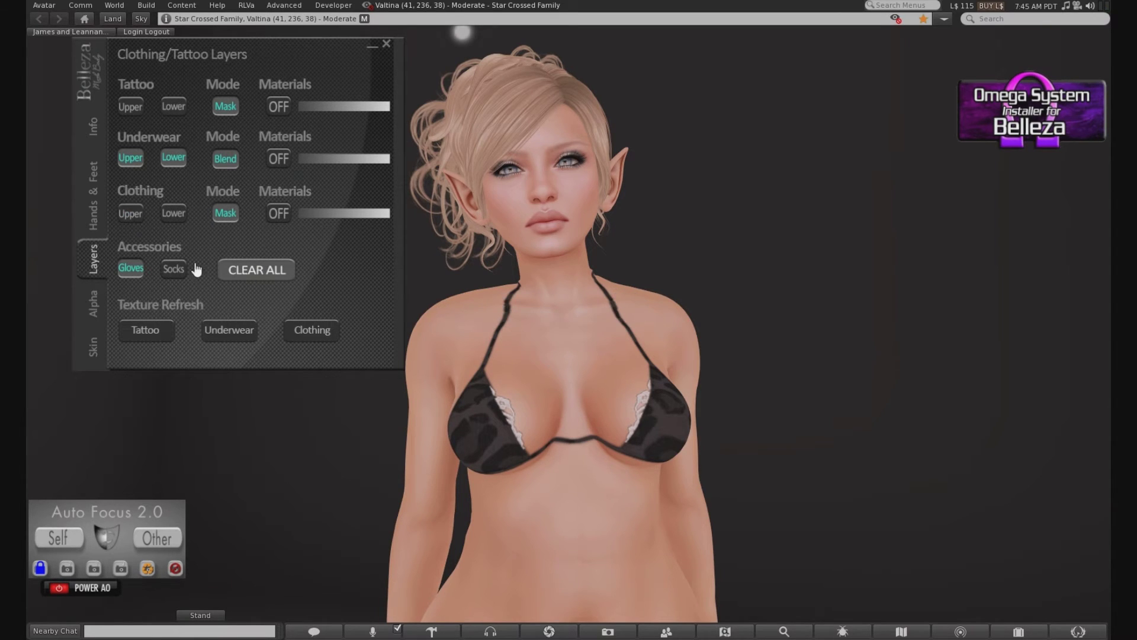
left_click_drag(575, 448, 575, 497)
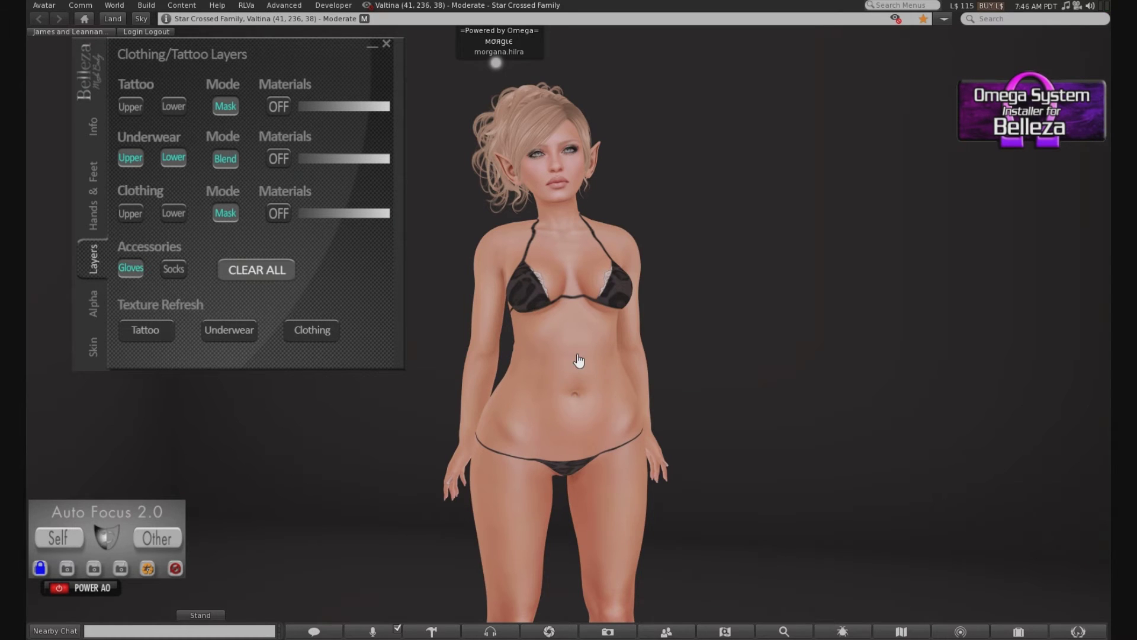
scroll(578, 360, "up", 3)
left_click(553, 308, "alt")
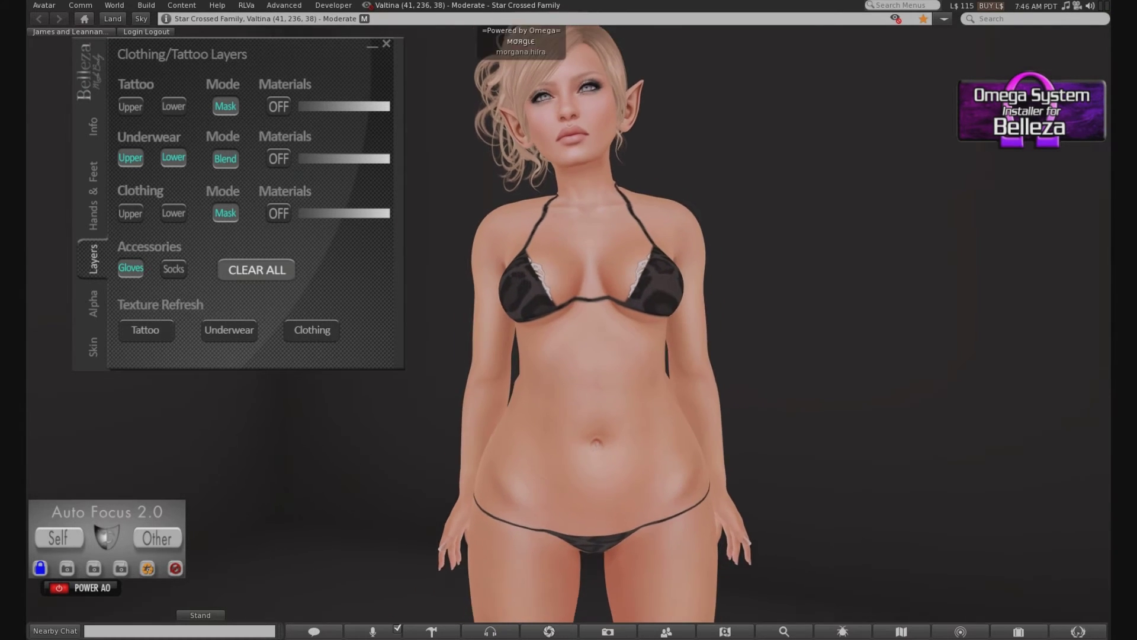
mouse_move(554, 308)
left_mouse_down()
mouse_move(563, 322)
mouse_move(571, 307)
mouse_move(551, 288)
left_mouse_up()
left_click(572, 307, "alt")
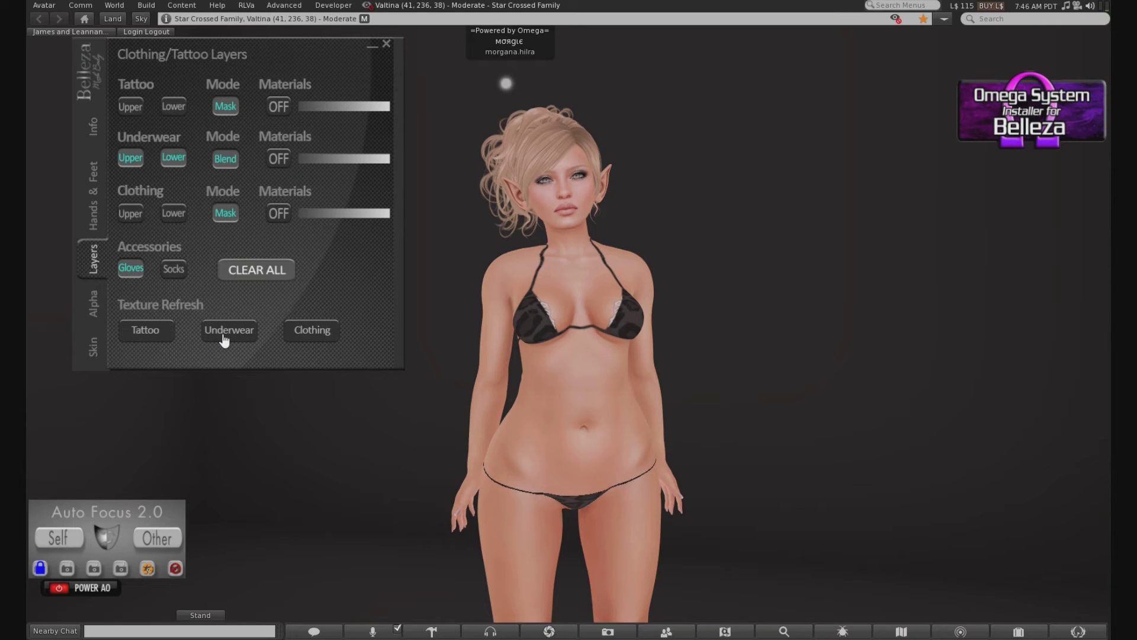
scroll(604, 354, "up", 2)
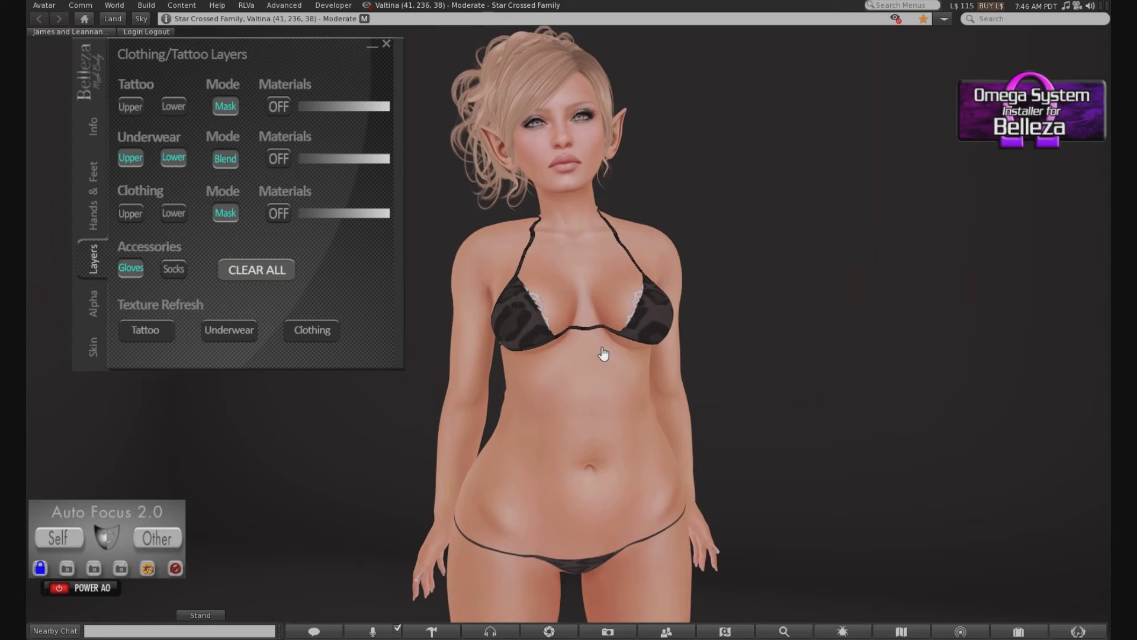
scroll(600, 353, "down", 3)
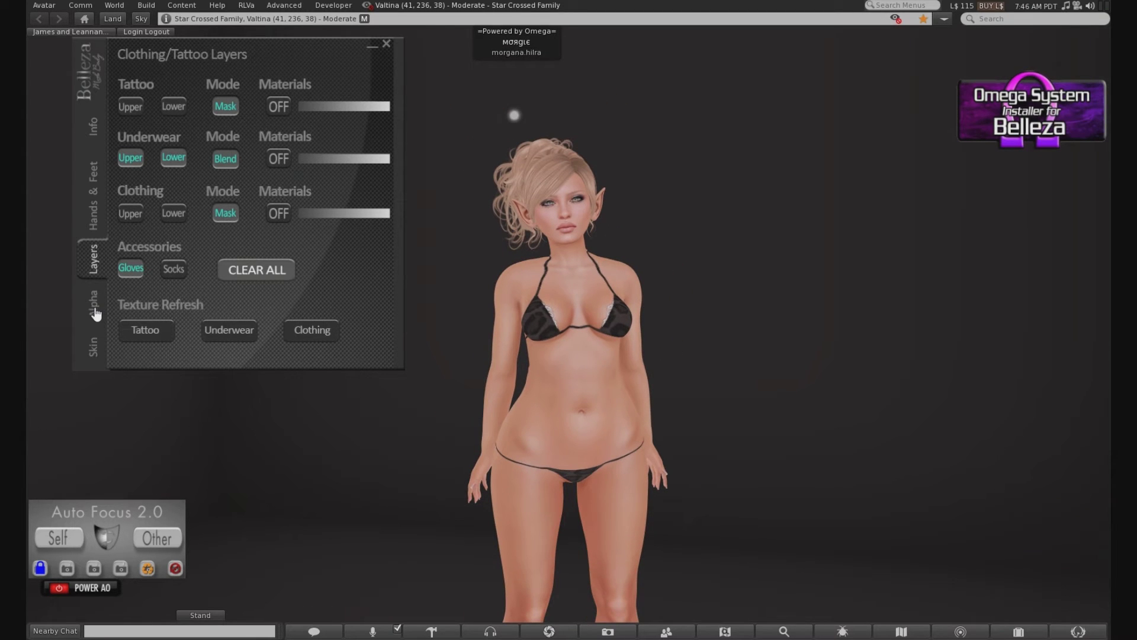
left_click(93, 350)
left_click(94, 264)
scroll(515, 367, "up", 1)
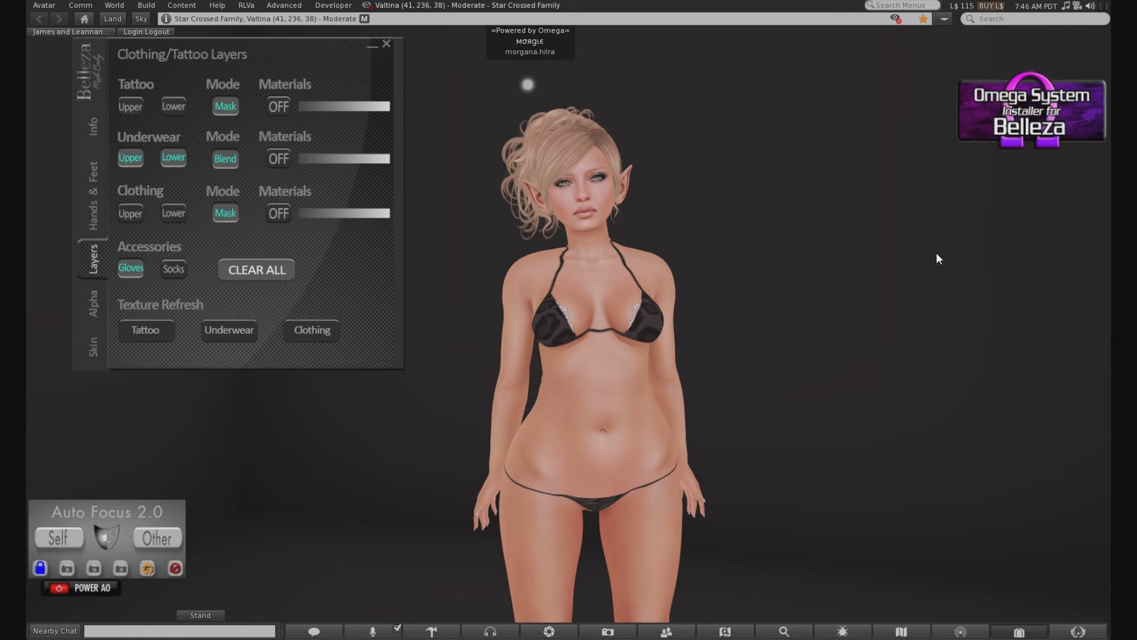
Add SYSY's SwitchII-miniskirt M - blackwhite EXCL to the avatar from the recent inventory's Switchll Mix Exclusive skirt folder.
key("ctrl+i")
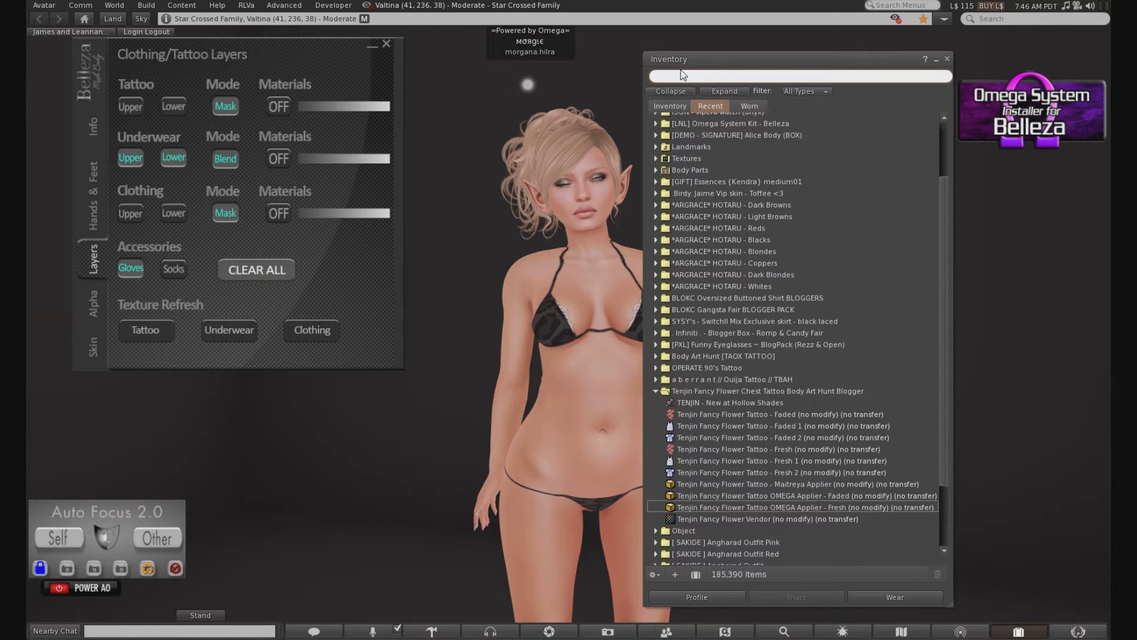
left_click_drag(682, 70, 817, 81)
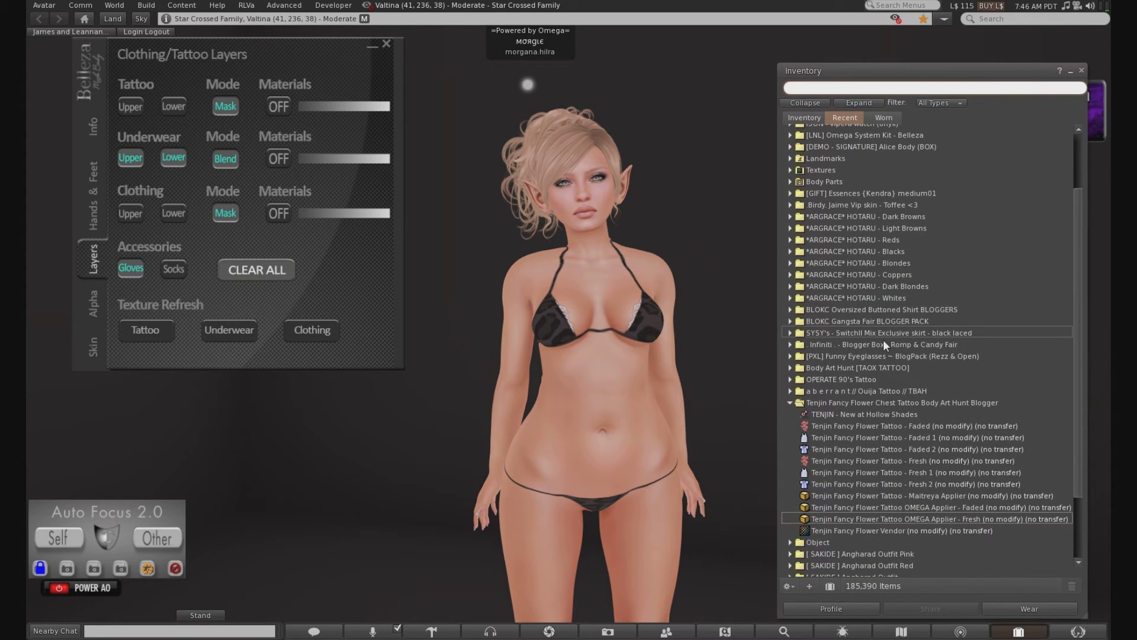
left_click(790, 332)
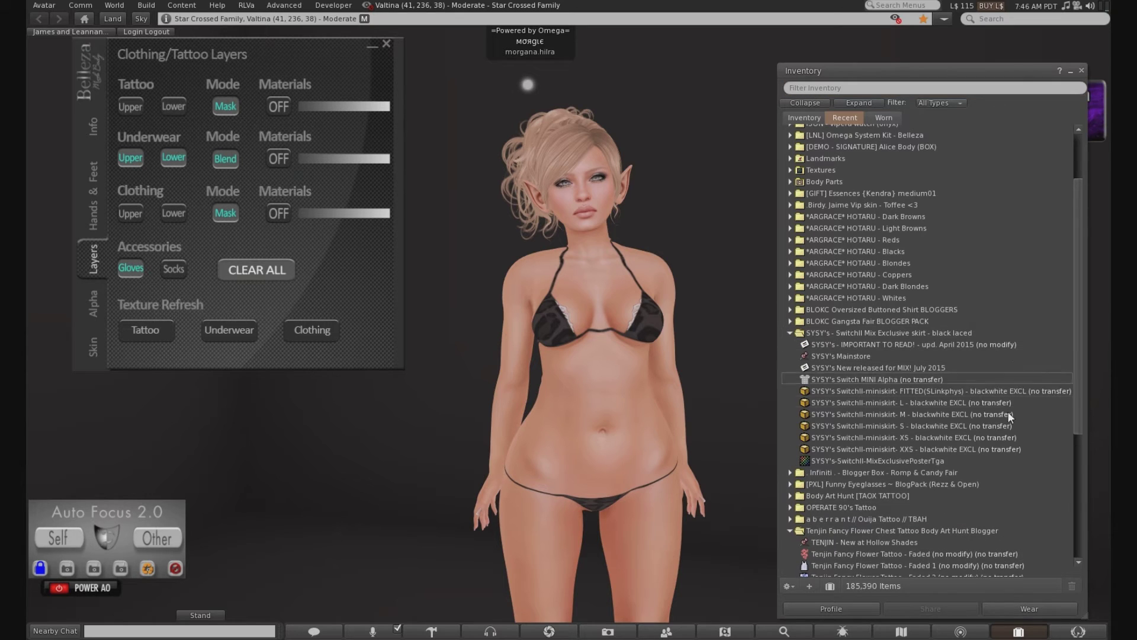
left_click(926, 417)
right_click(925, 416)
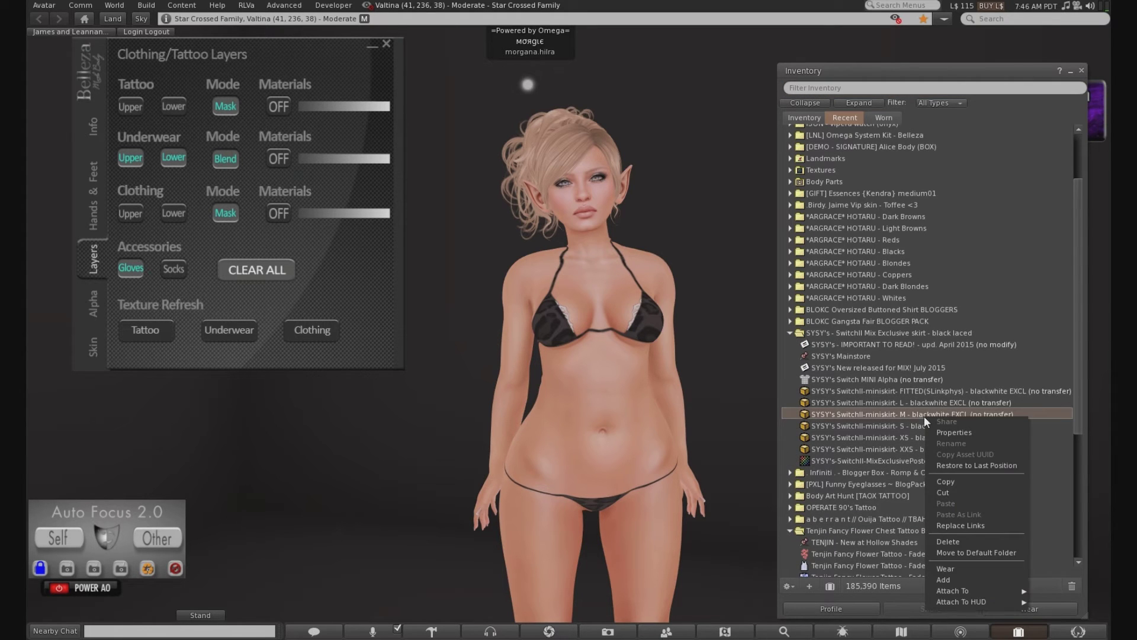
mouse_move(945, 601)
left_click(947, 580)
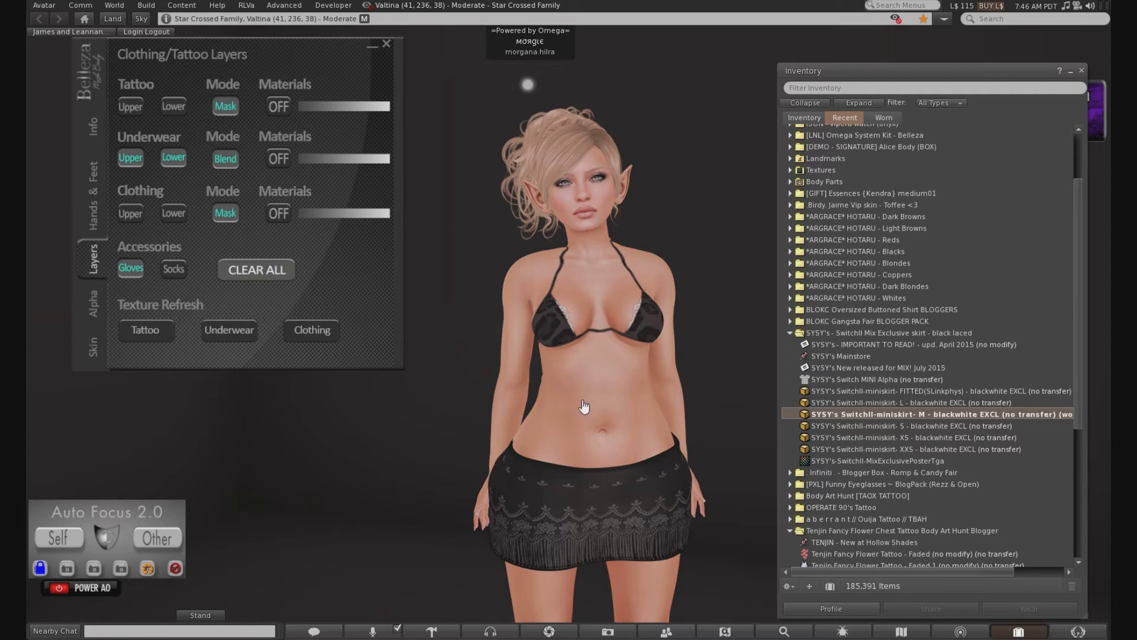
Switch the pose stand to !bang - stand 358 and examine the miniskirt's fit from the front, side and back.
left_click_drag(589, 406, 853, 406)
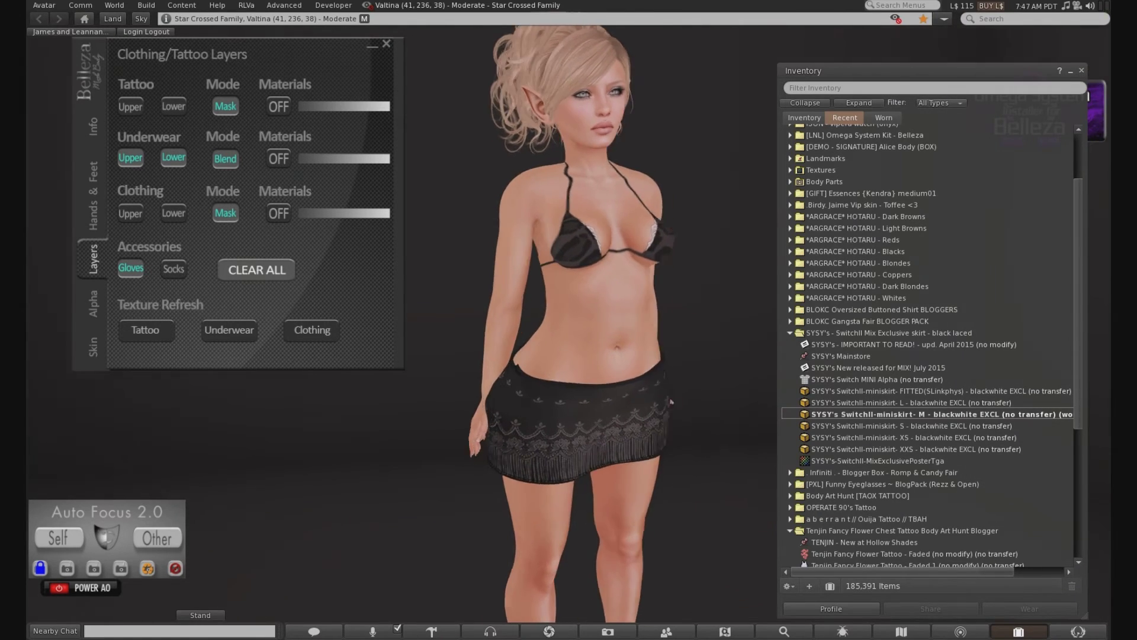
left_click_drag(548, 409, 836, 408)
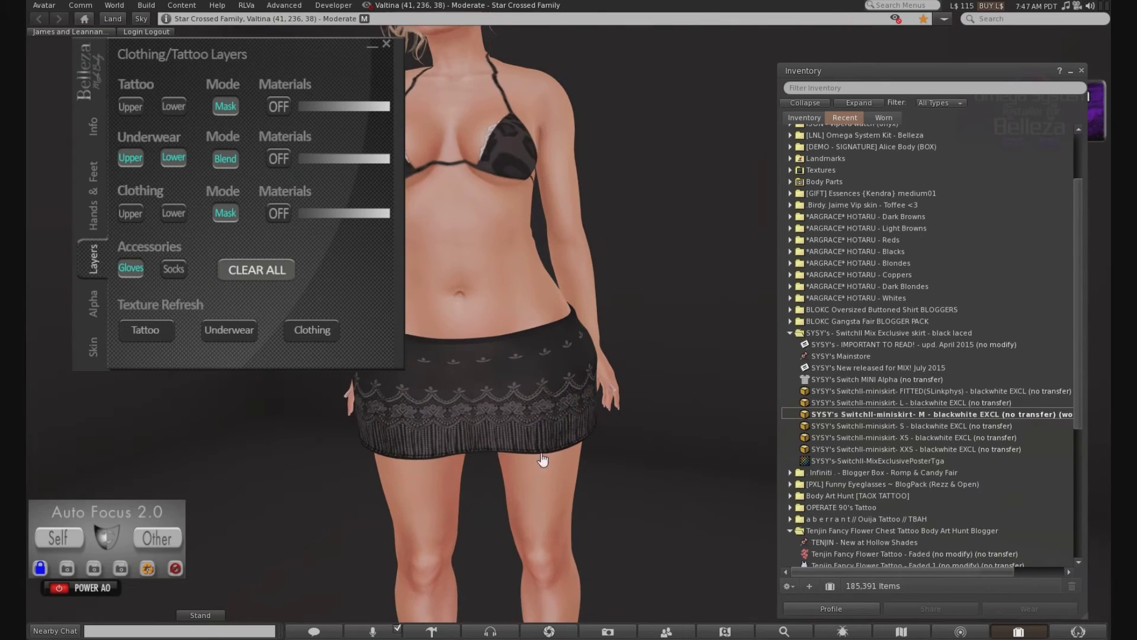
scroll(540, 459, "down", 4)
left_click(527, 589)
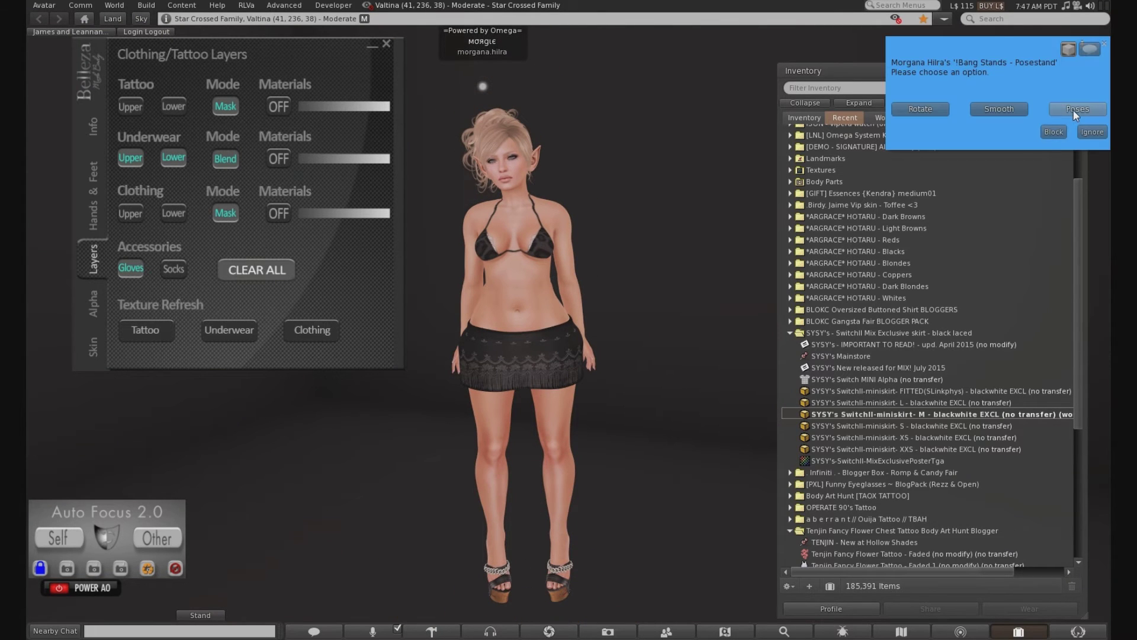
left_click(1073, 110)
left_click(1021, 160)
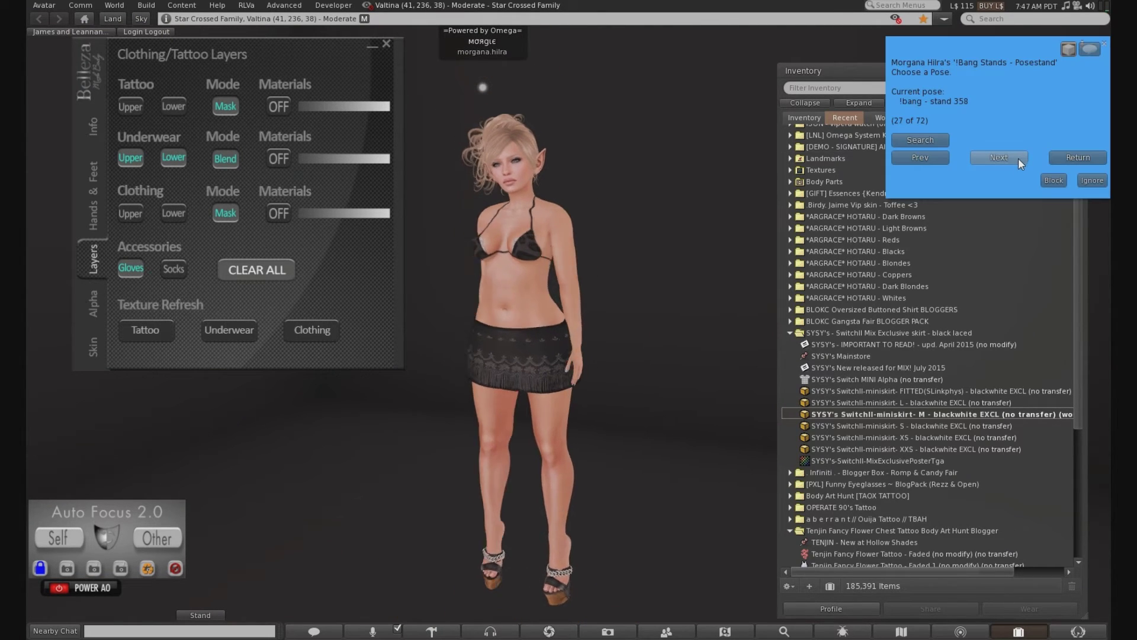
left_click_drag(566, 328, 793, 240)
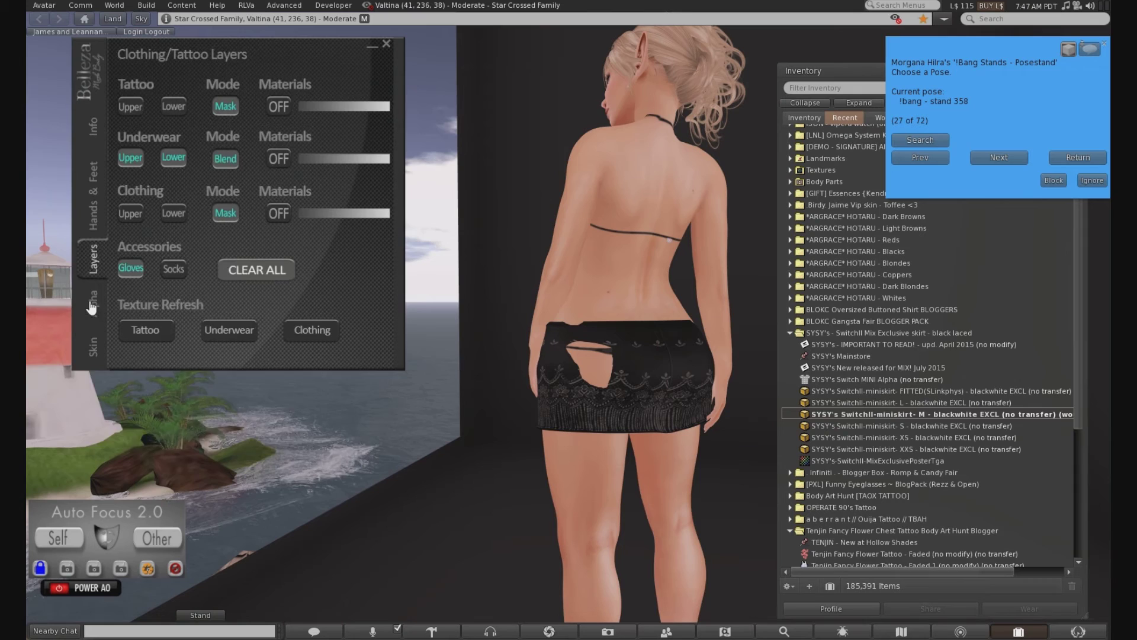
Hide the body's pelvis section with the Belleza alpha controls, and examine the miniskirt from the back and side.
left_click(92, 304)
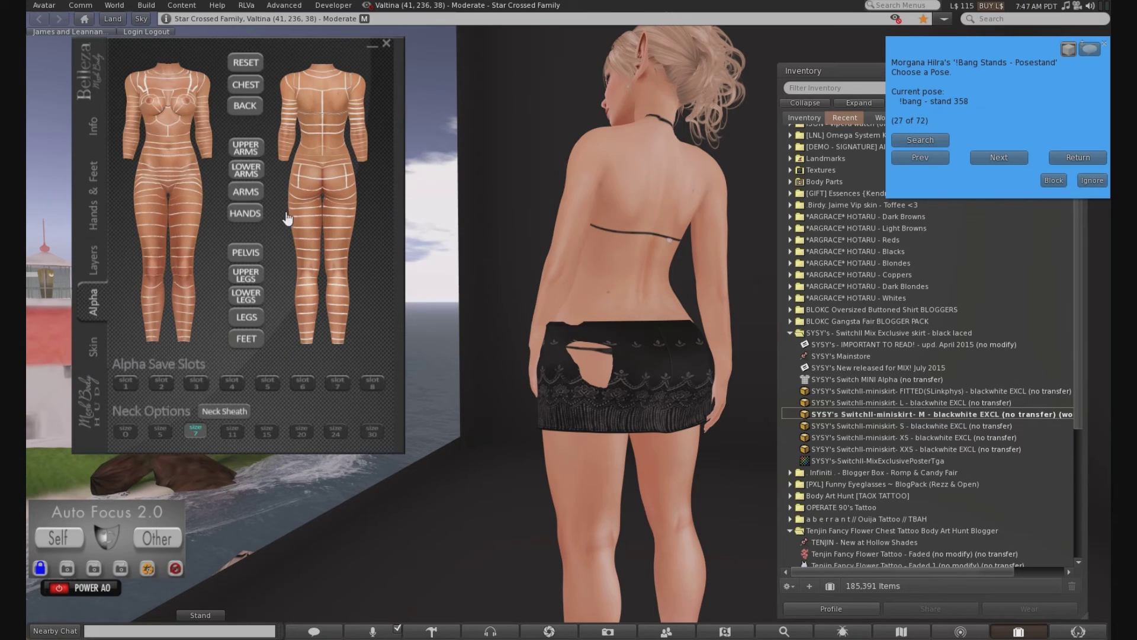
left_click(243, 256)
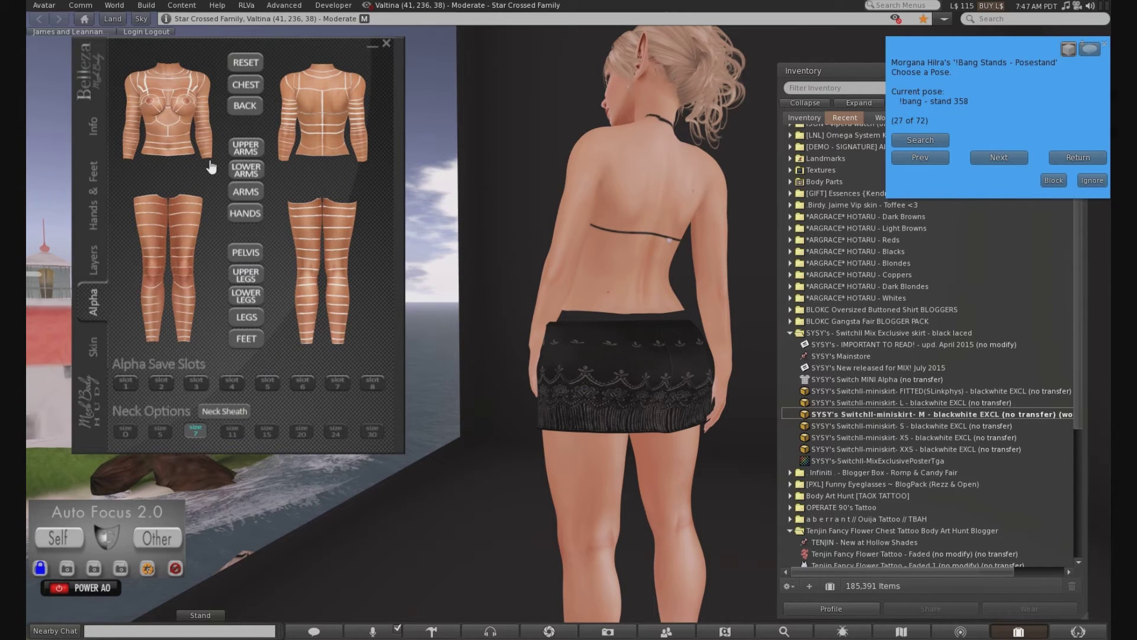
left_click_drag(613, 321, 673, 335)
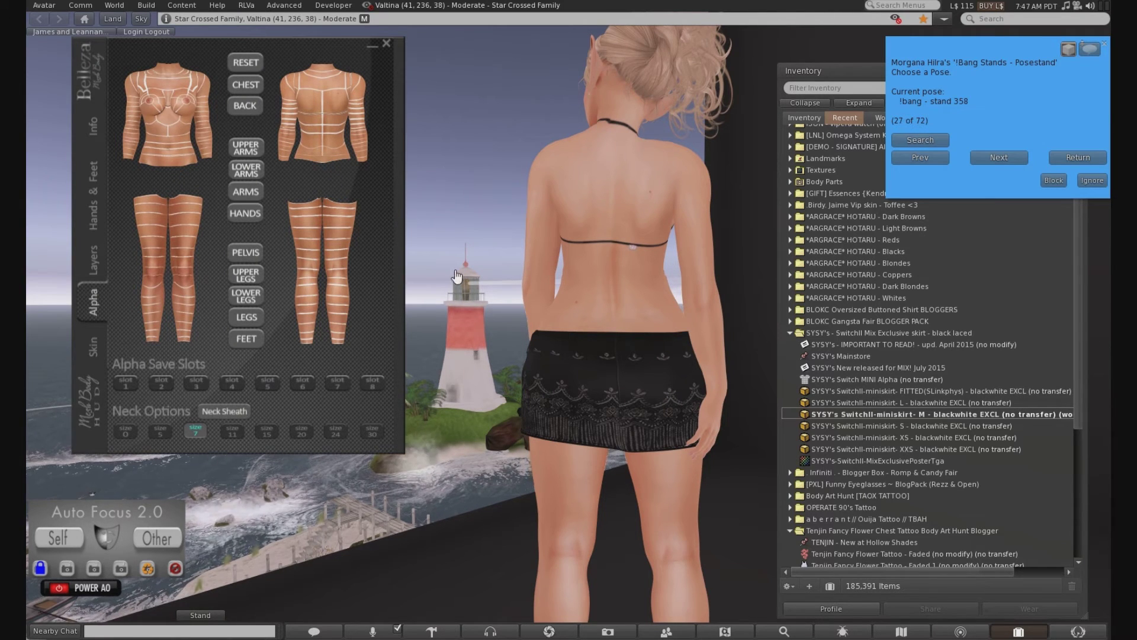
left_click_drag(612, 379, 579, 341)
scroll(424, 277, "up", 3)
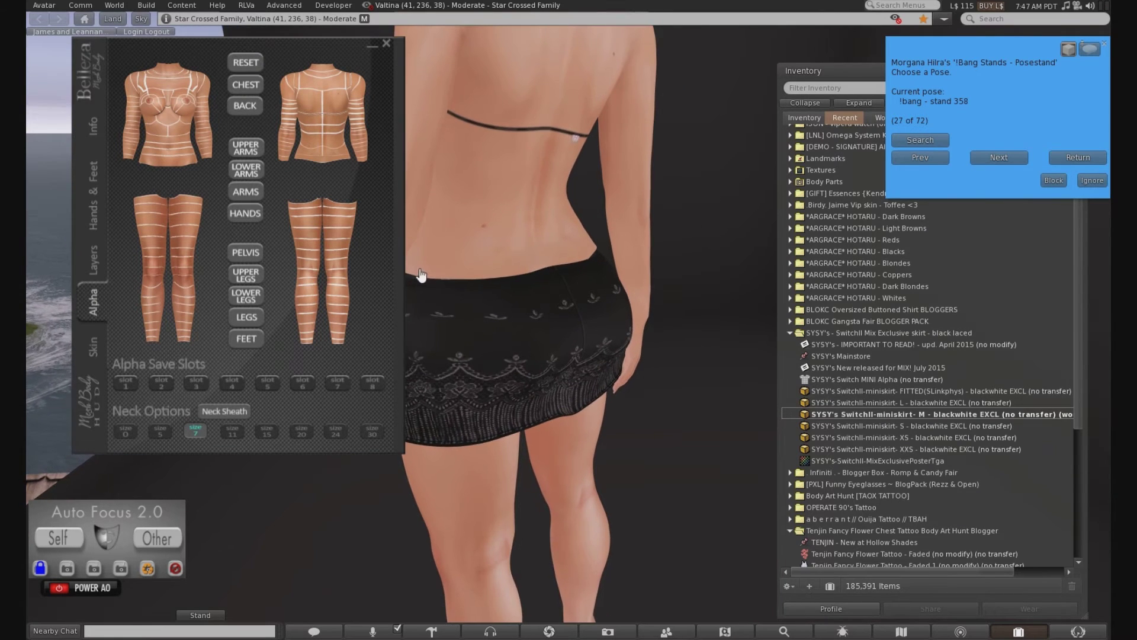
left_click_drag(581, 140, 424, 330)
scroll(497, 325, "up", 4)
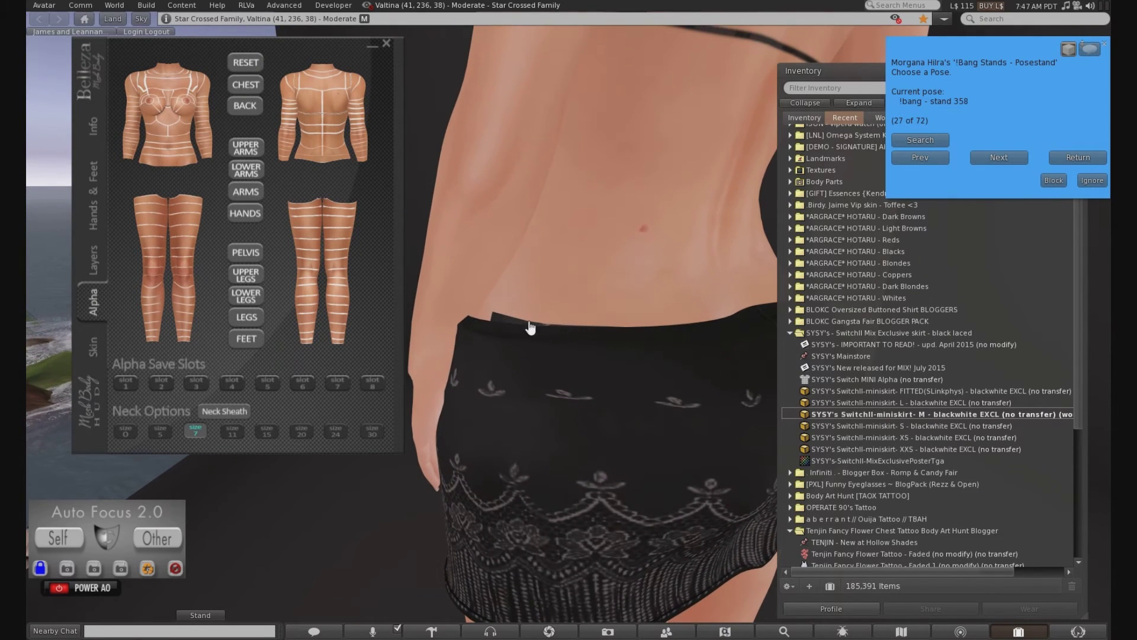
key("Escape")
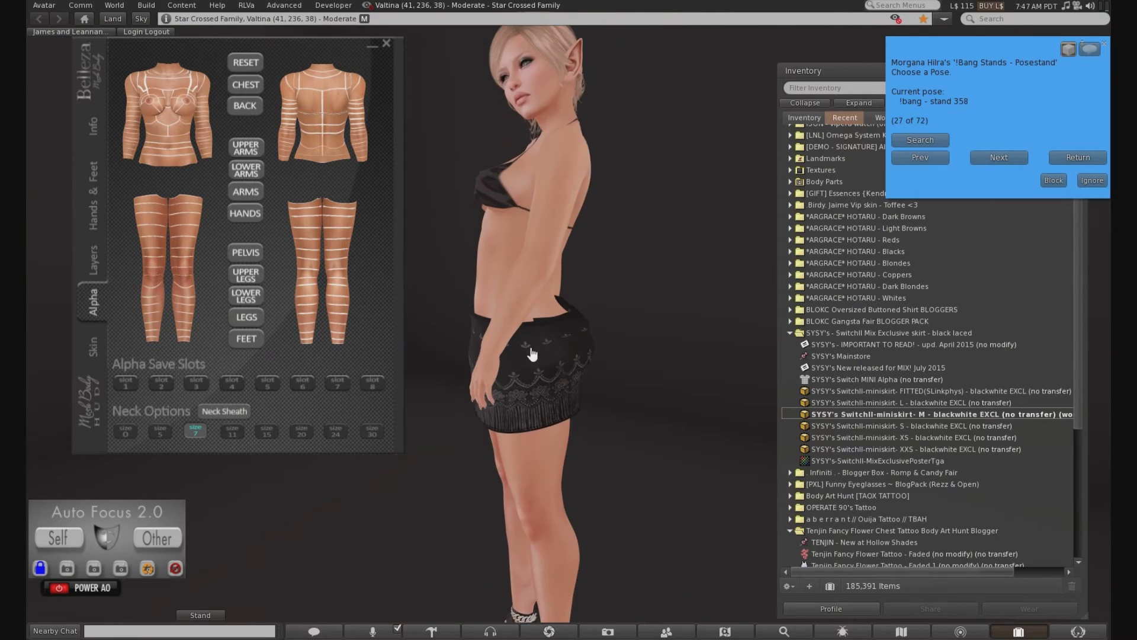
Advance the pose stand to !bang - stand 359M, view the skirt from the front, and dismiss the pose dialog.
left_click(1011, 159)
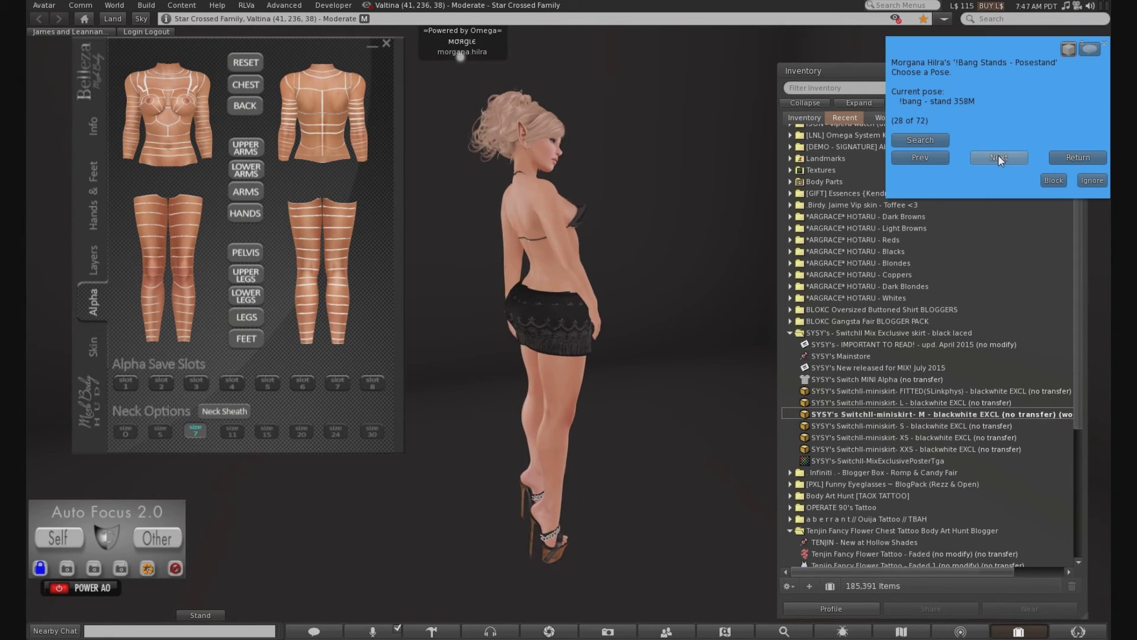
left_click(998, 156)
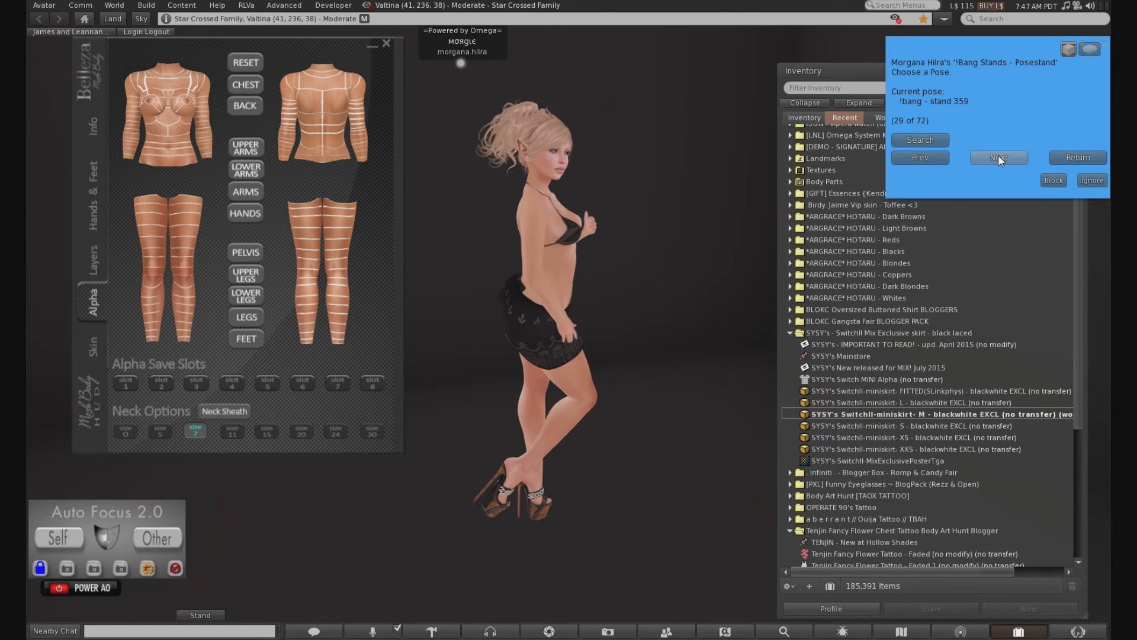
left_click(997, 158)
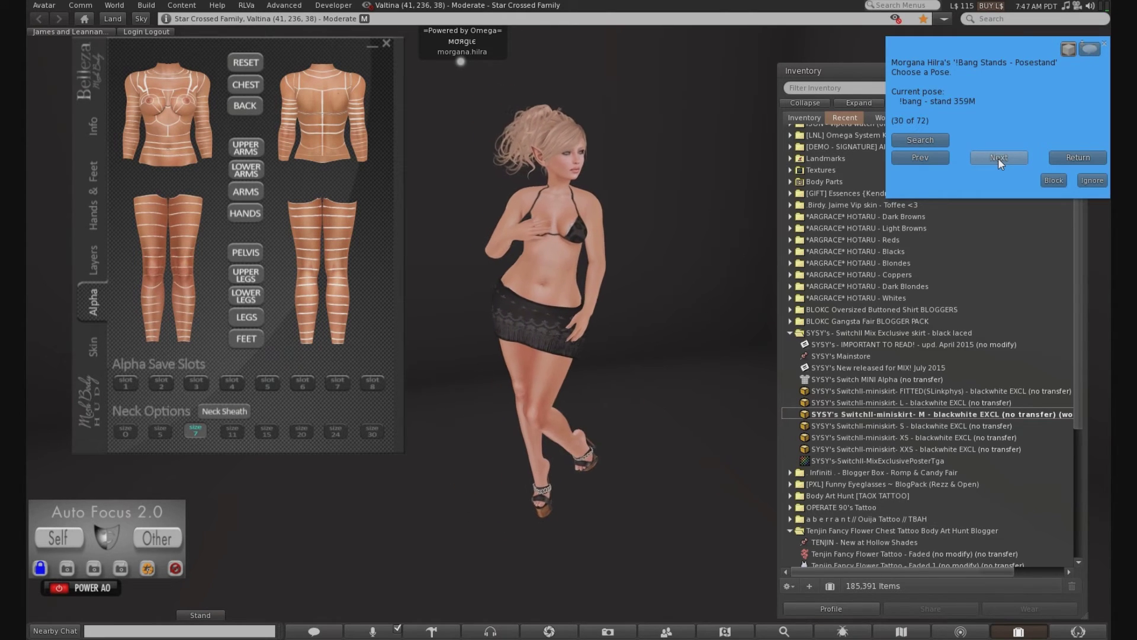
mouse_move(555, 278)
left_mouse_down()
mouse_move(556, 228)
mouse_move(538, 285)
left_mouse_up()
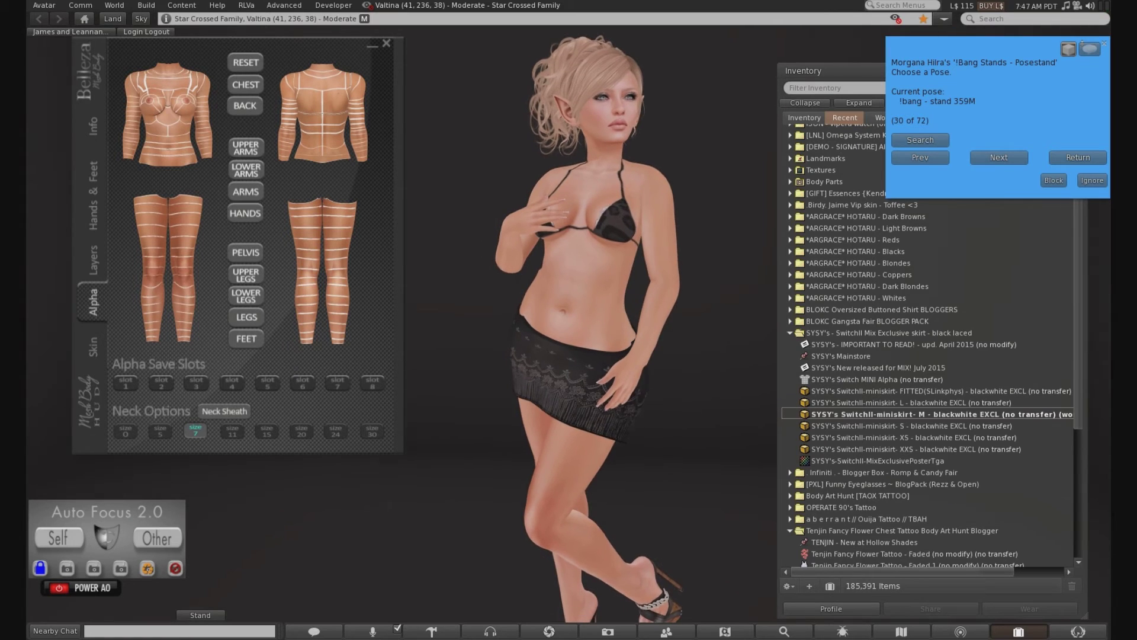
scroll(538, 285, "down", 2)
left_click_drag(568, 326, 569, 326)
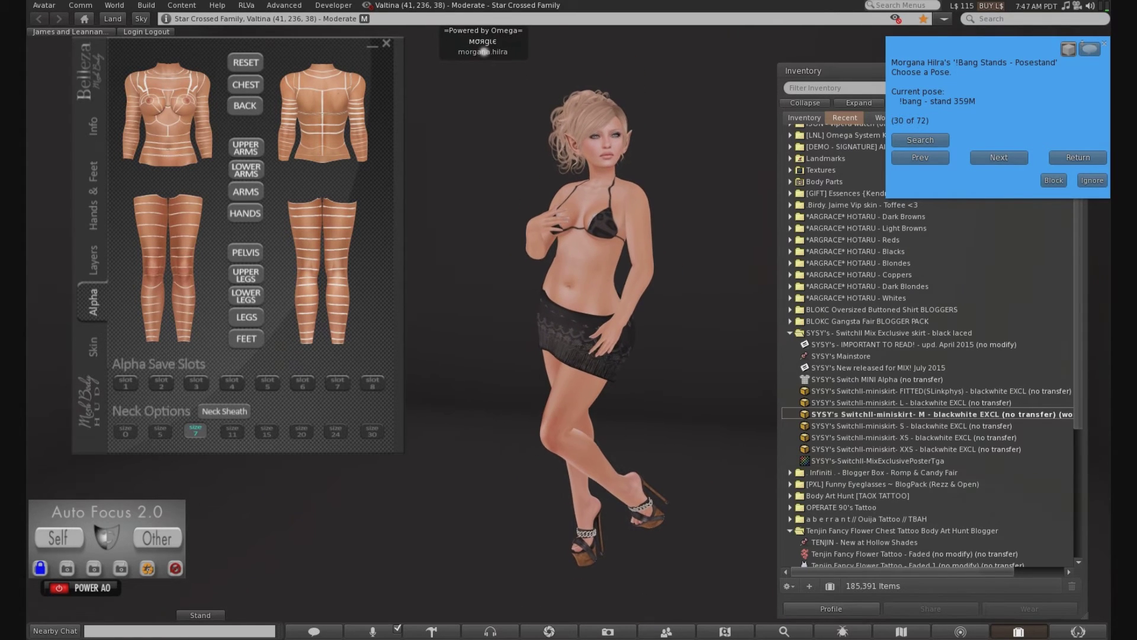
left_click(1073, 51)
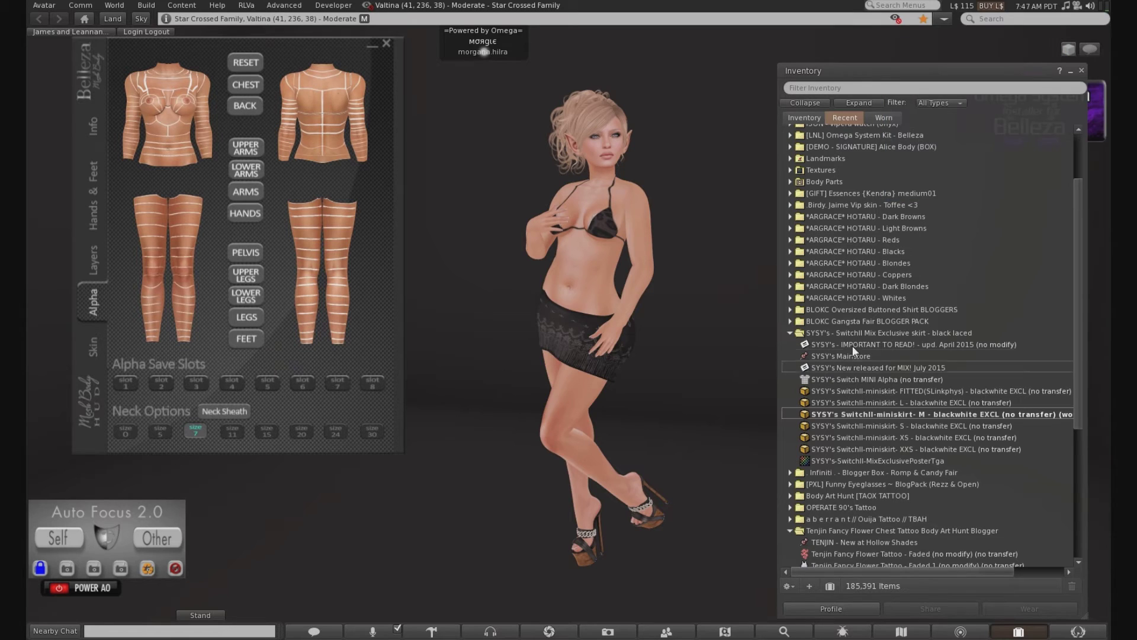
Remove the SYSY's Switchll Mix Exclusive skirt folder from the current outfit, collapse it, and reset all hidden body sections.
right_click(848, 333)
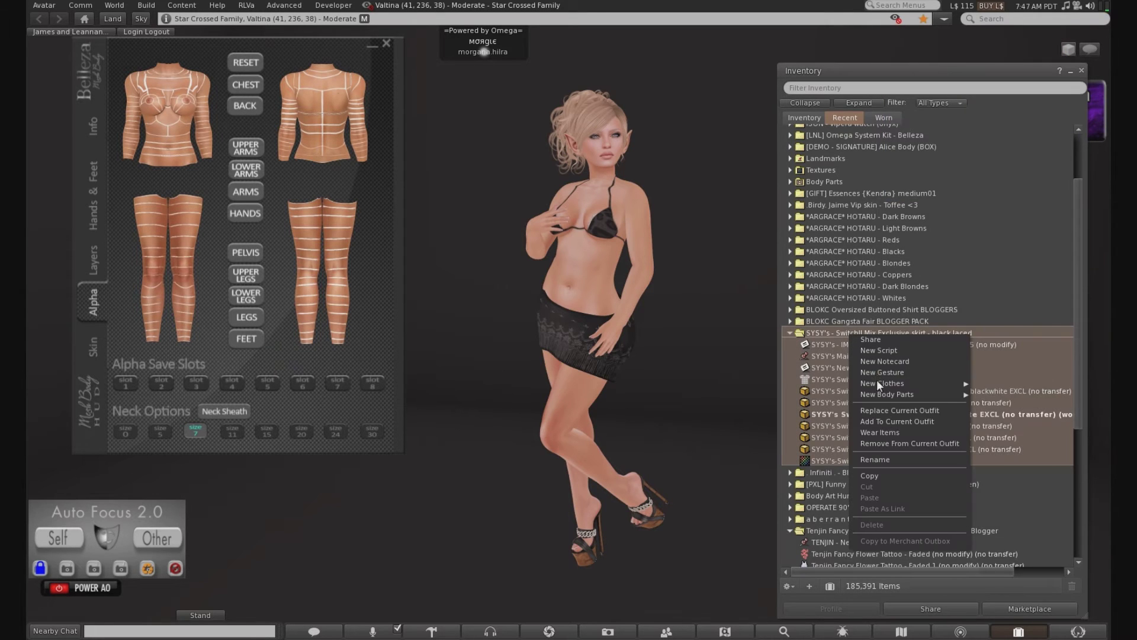
left_click(896, 443)
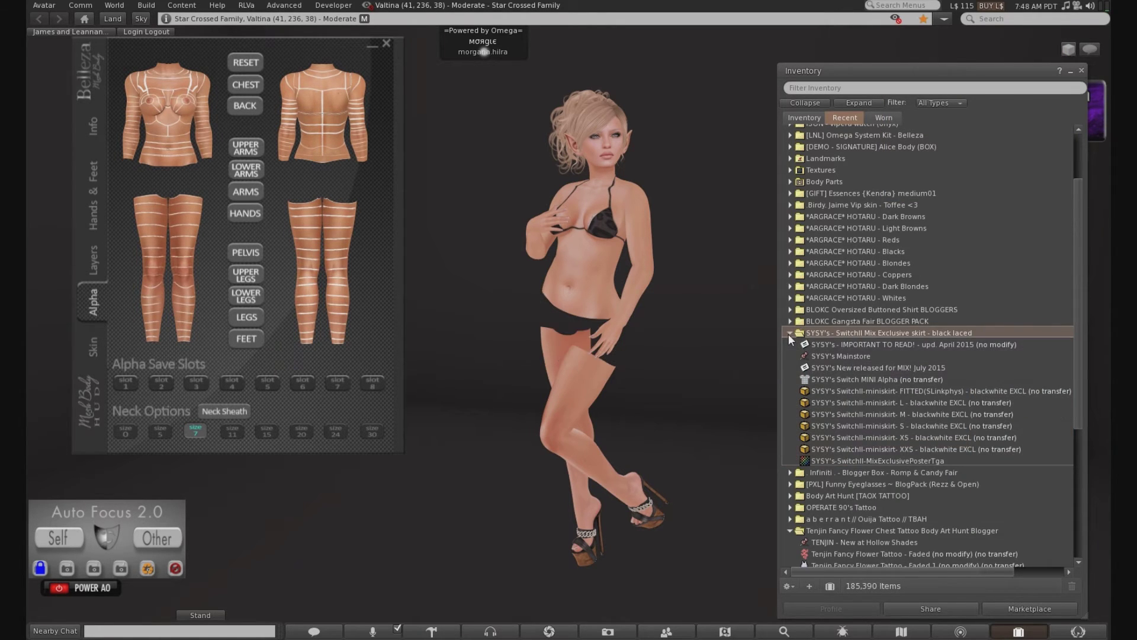
left_click(790, 333)
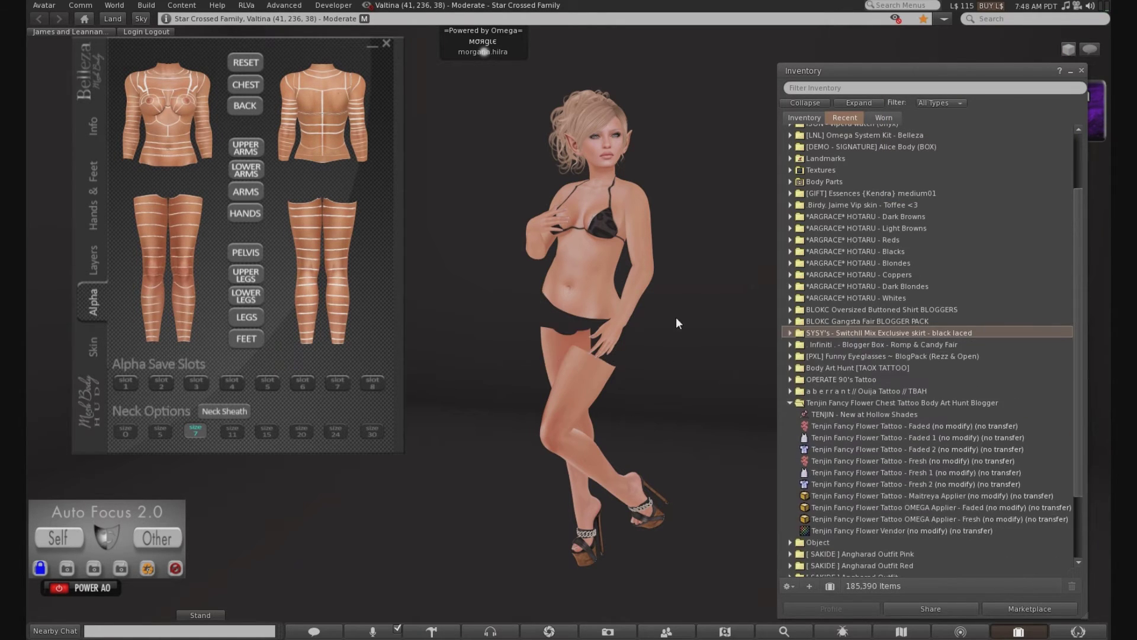
left_click(249, 71)
scroll(622, 439, "up", 2)
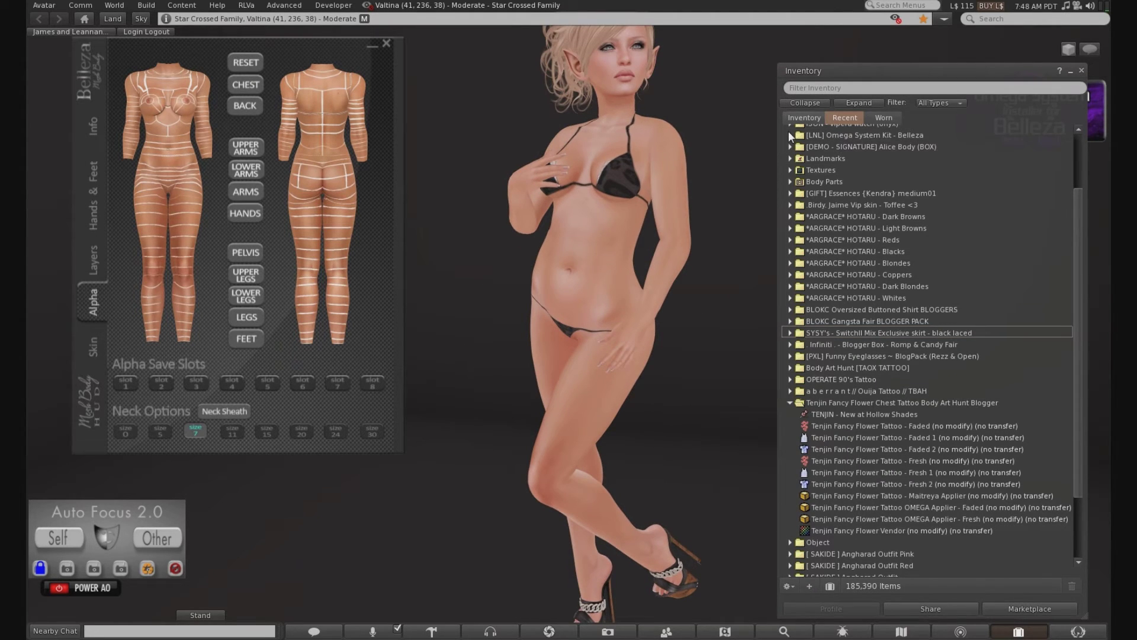
Wear [Cynful] Skinny Jeans - M from the black Skinny Jeans folder inside the Clothing pants folder.
left_click(804, 117)
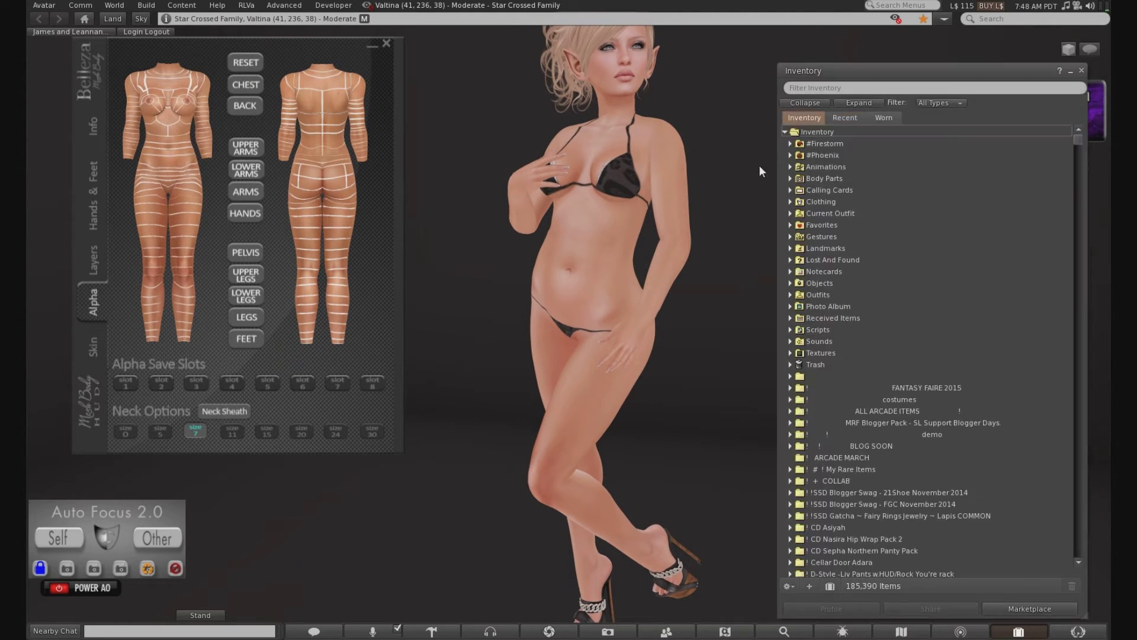
left_click(789, 202)
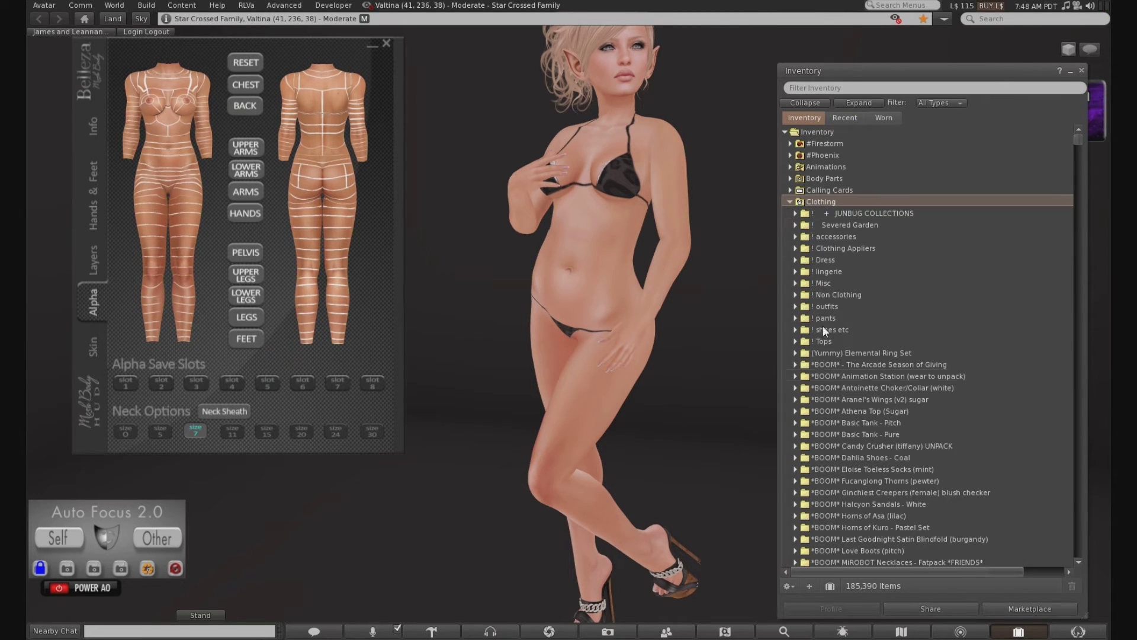
double_click(808, 320)
scroll(810, 326, "down", 4)
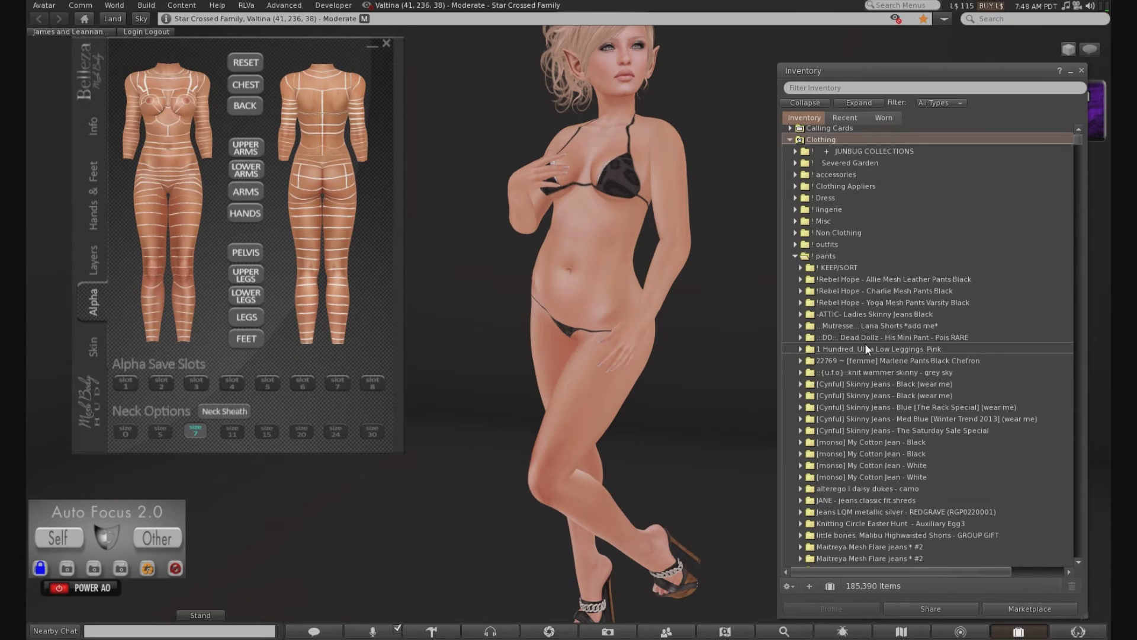
double_click(824, 313)
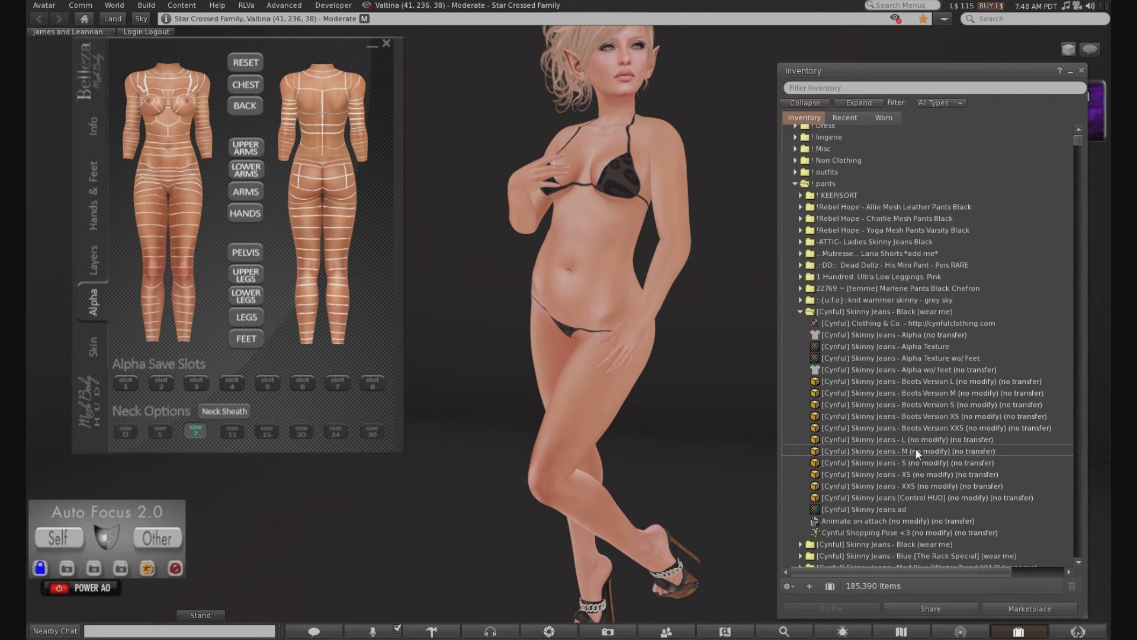
right_click(916, 450)
left_click(934, 414)
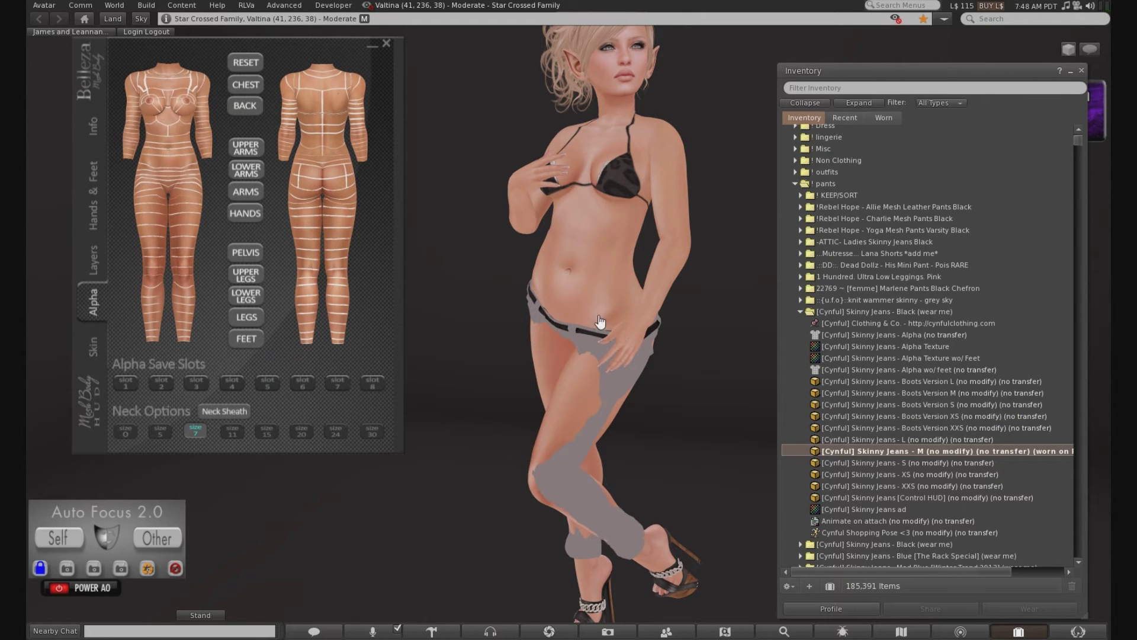
Hide the body's upper legs, lower legs and pelvis sections with the Belleza alpha controls.
left_click(598, 316, "alt")
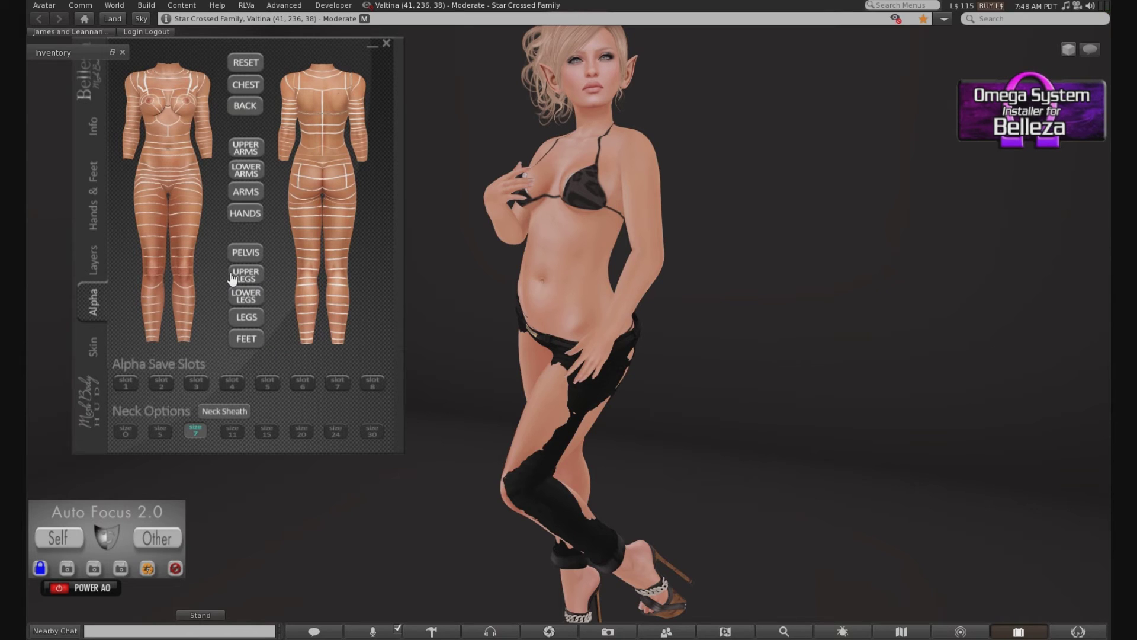
left_click(235, 277)
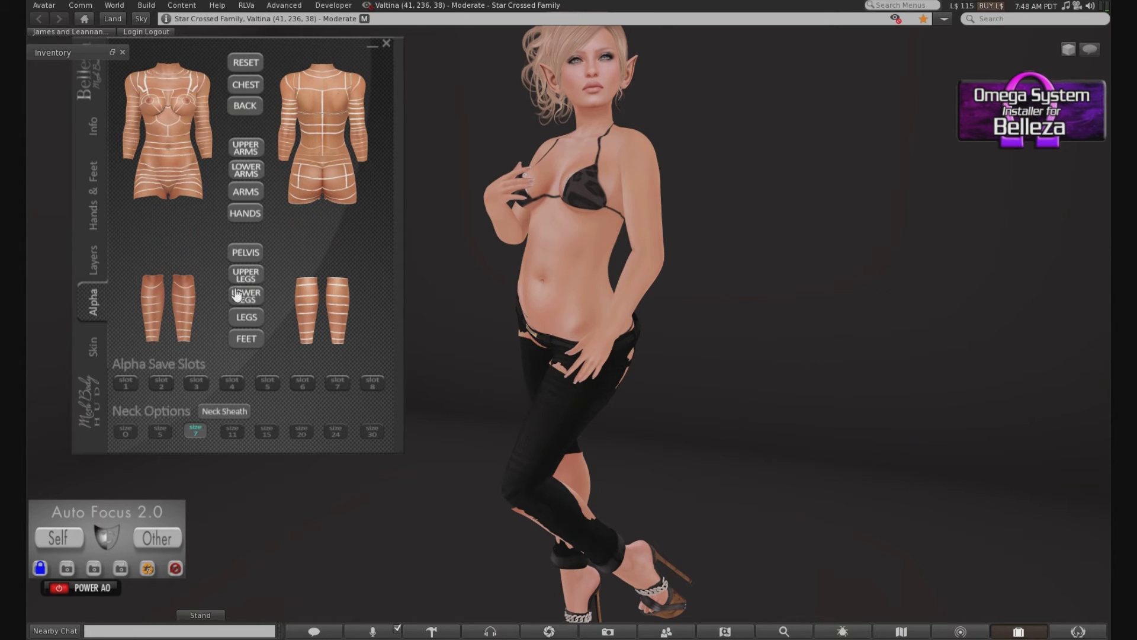
left_click(234, 300)
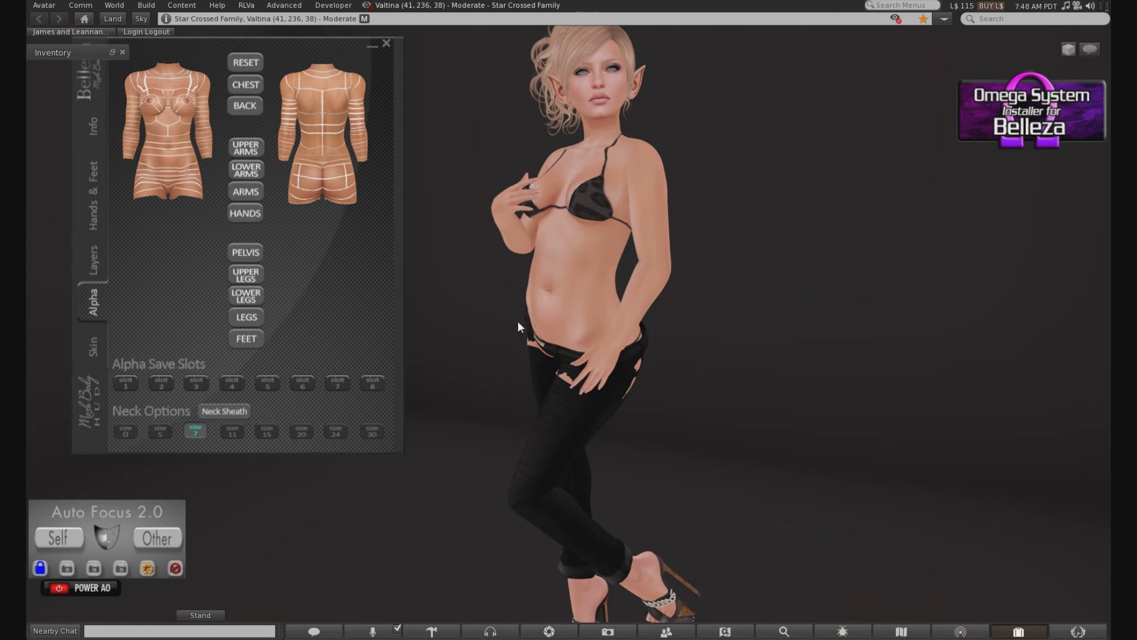
scroll(587, 338, "up", 3)
left_click_drag(586, 338, 521, 333)
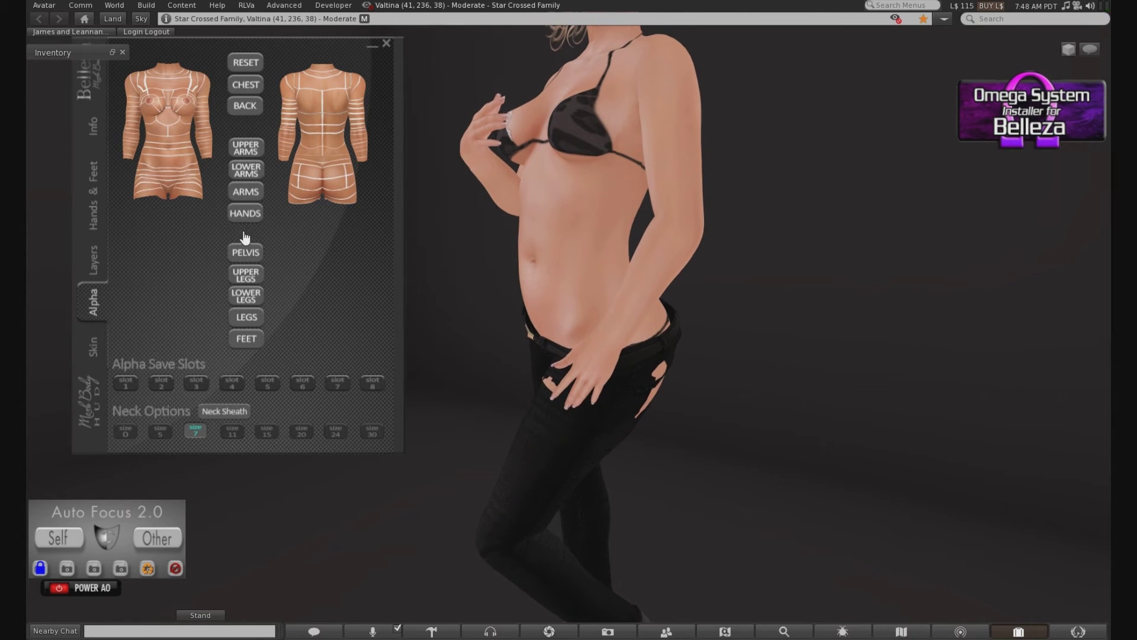
left_click(240, 255)
Restore the upper front strips of the pelvis on the alpha body map to fill the gap above the jeans' waistband.
left_click_drag(586, 332, 717, 331)
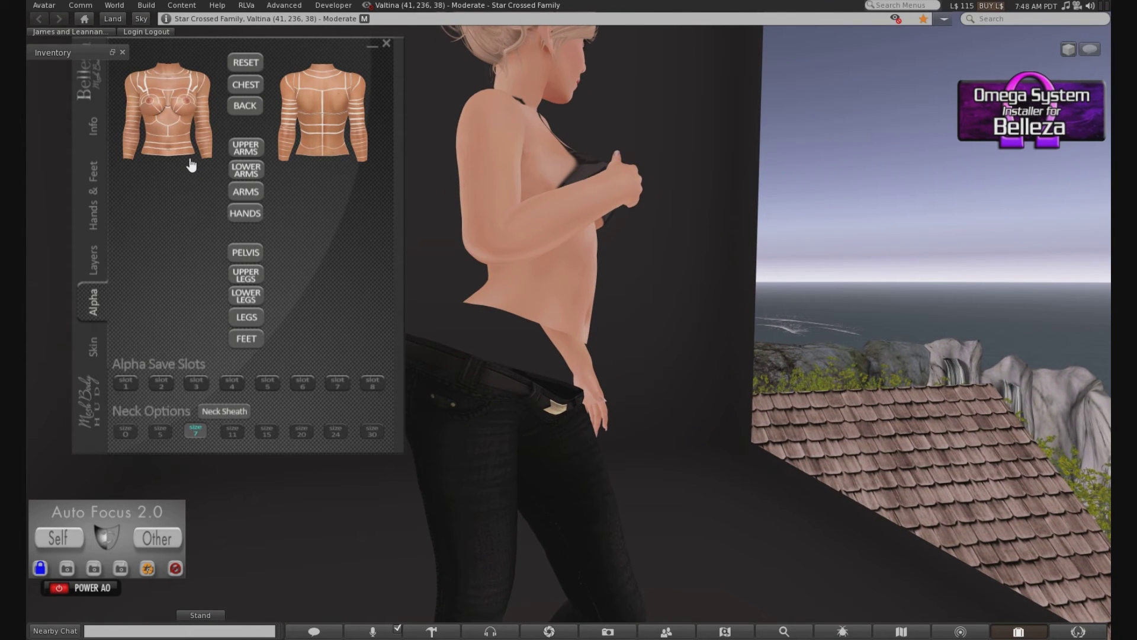
left_click(191, 166)
left_click(190, 171)
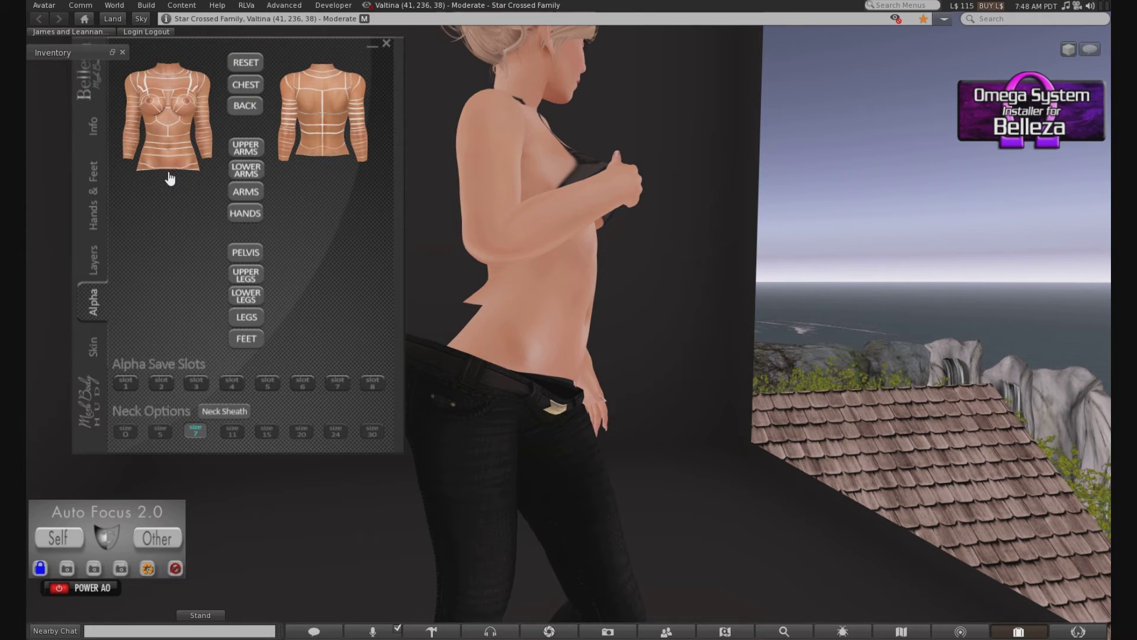
left_click(170, 175)
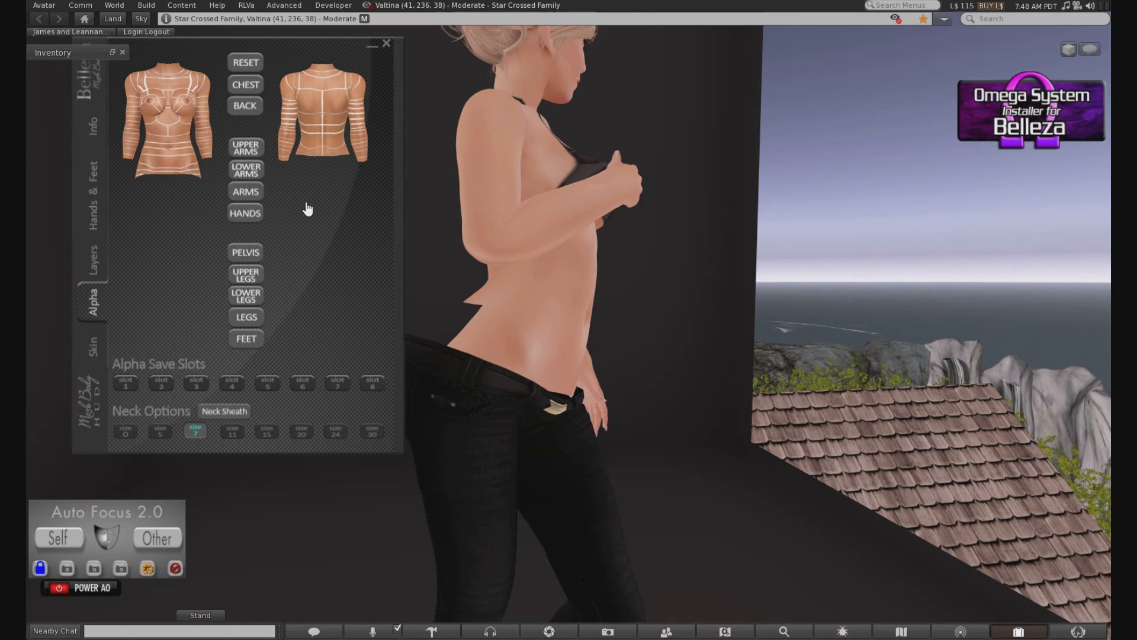
Restore the upper back strips of the pelvis on the alpha body map, and examine the jeans' fit from front and side.
left_click(309, 164)
left_click(340, 171)
left_click(311, 171)
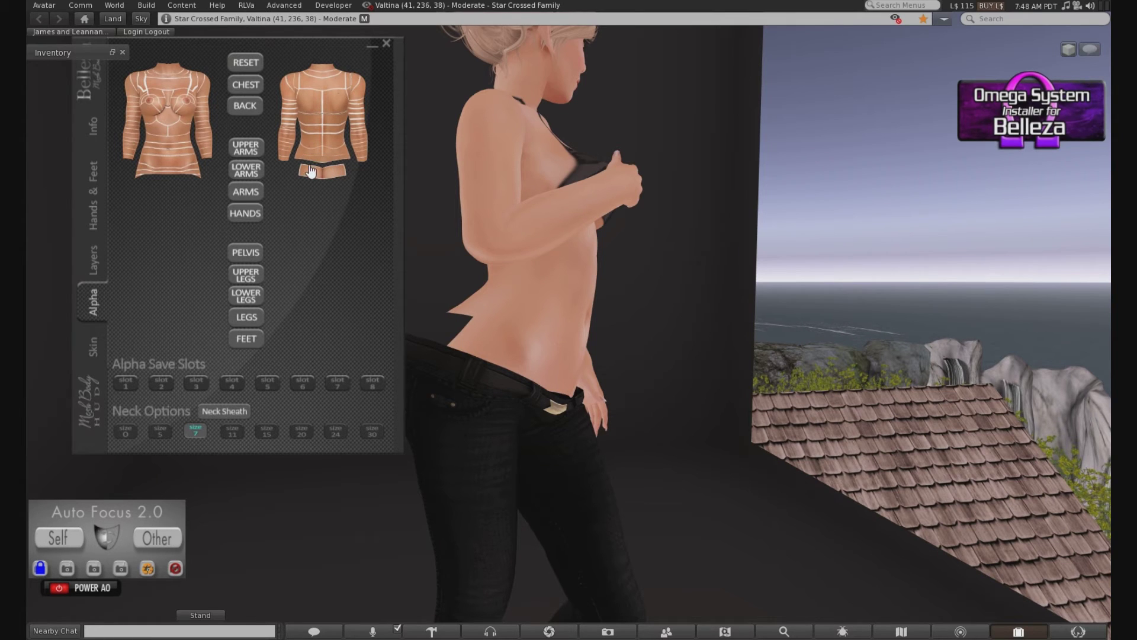
left_click(309, 170)
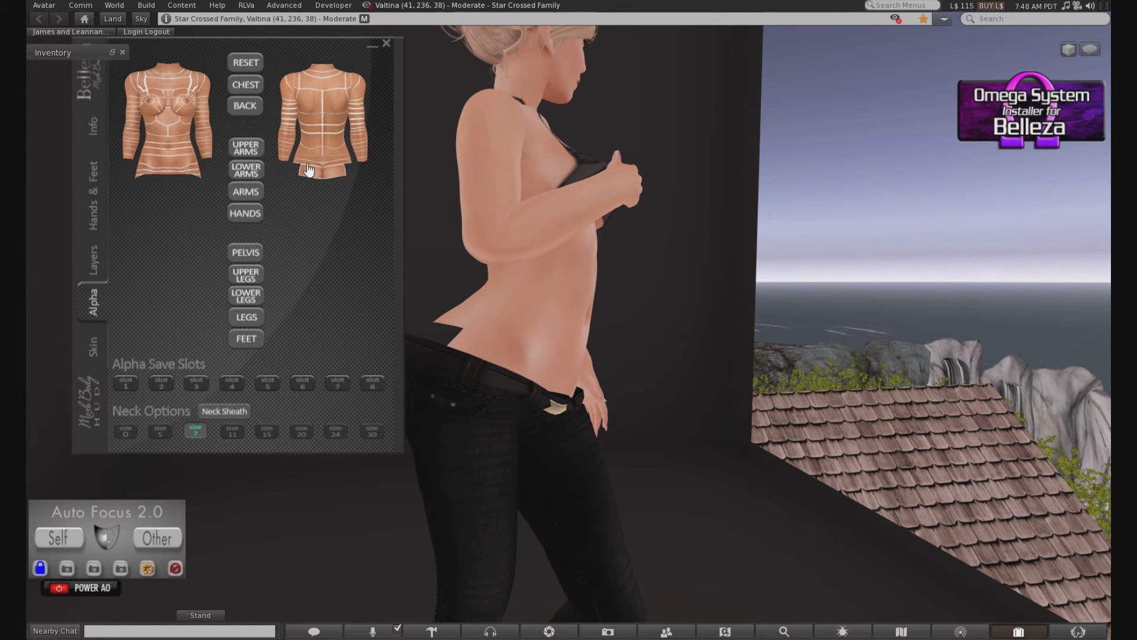
left_click(343, 173)
mouse_move(526, 351)
left_mouse_down()
mouse_move(670, 352)
mouse_move(526, 351)
left_mouse_up()
key("alt+Left")
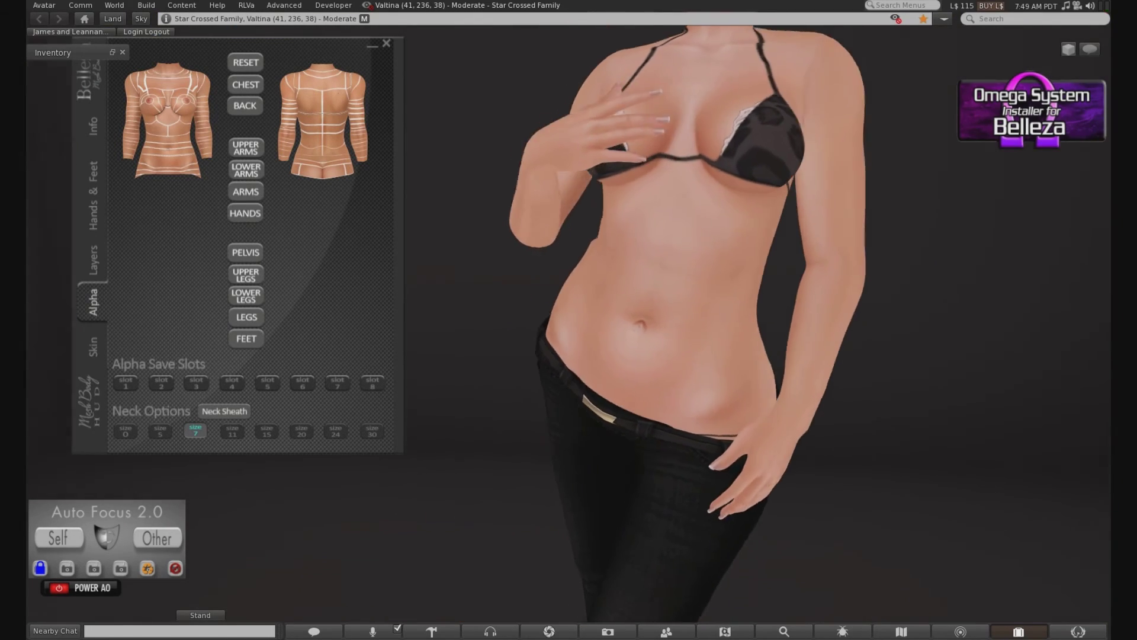
key("alt+Right")
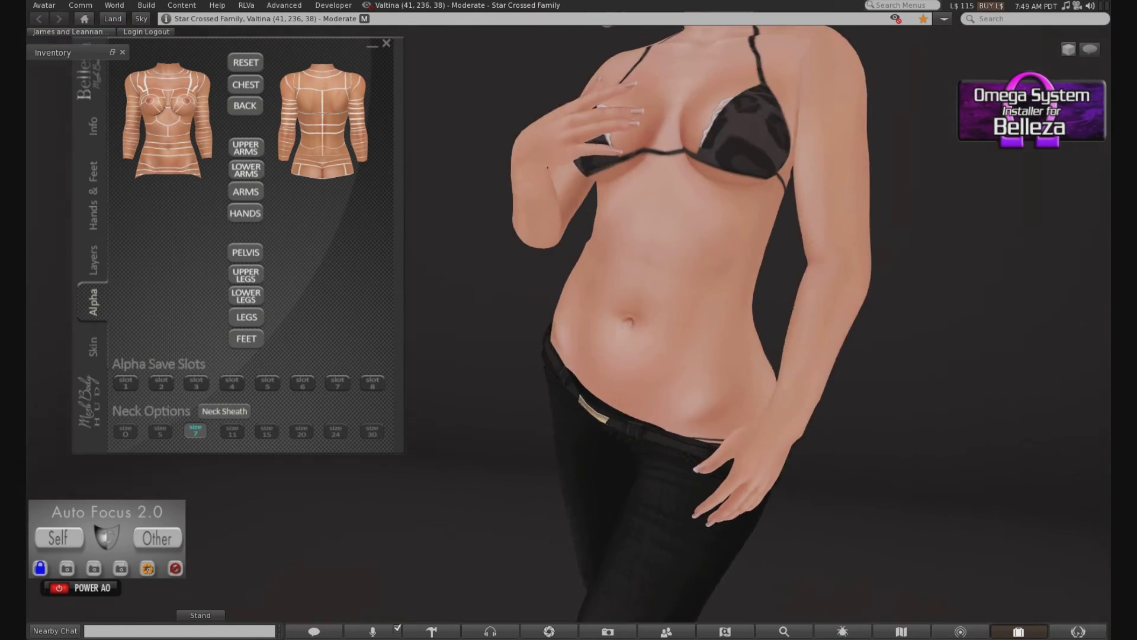
scroll(648, 355, "down", 3)
key("alt+Left")
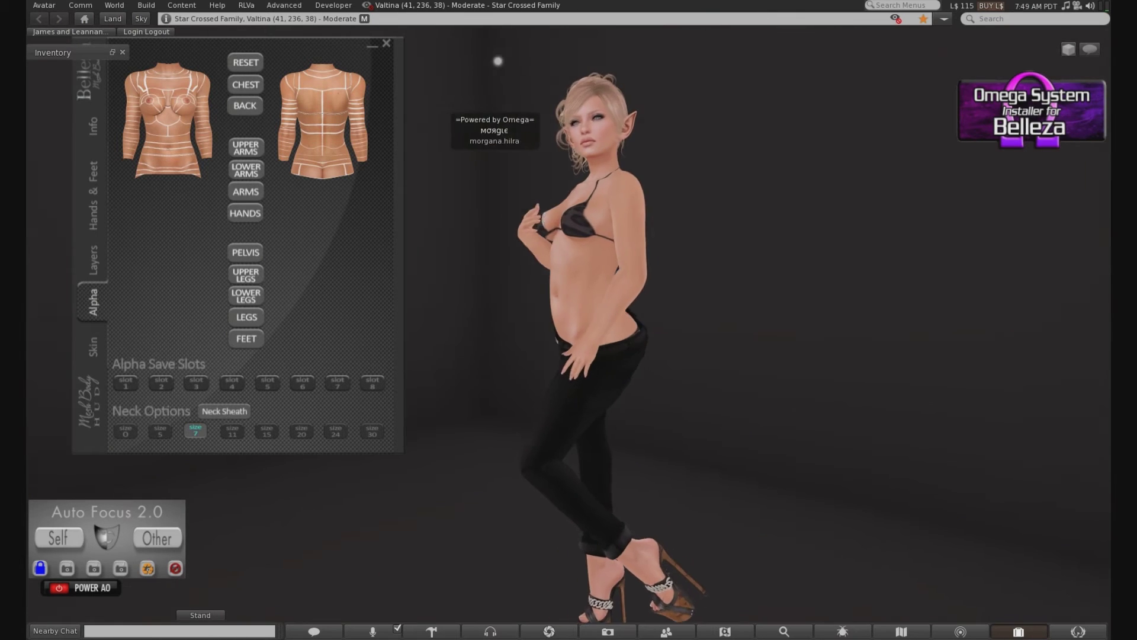
key("alt+Right")
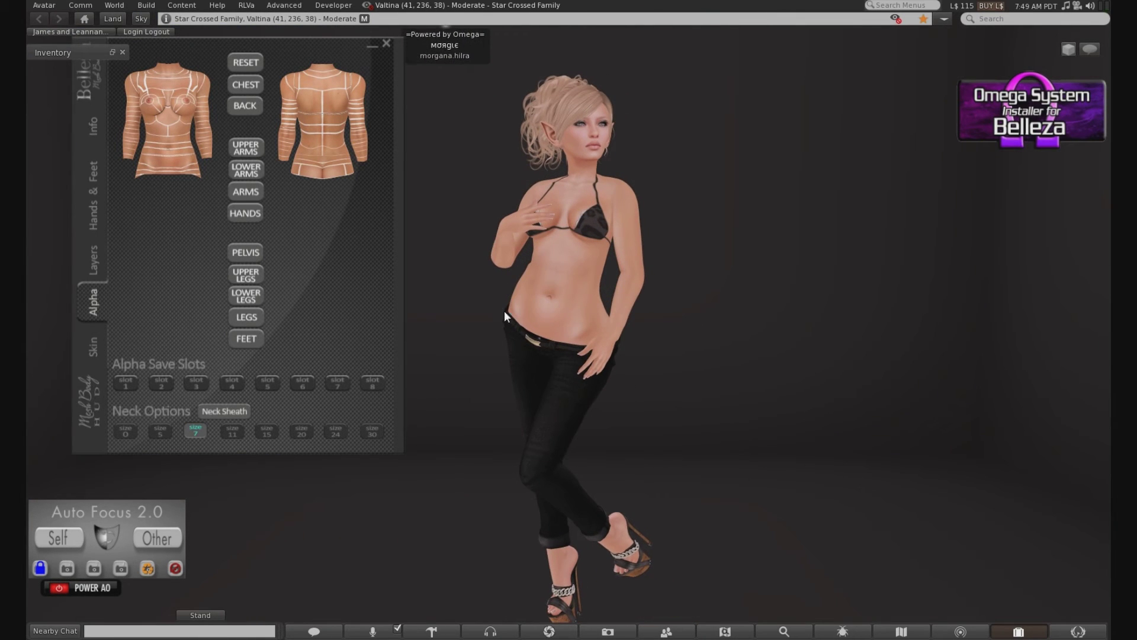
Minimize the Belleza HUD, advance the pose stand to !bang - stand 395, and examine the front waistband up close.
left_click(373, 45)
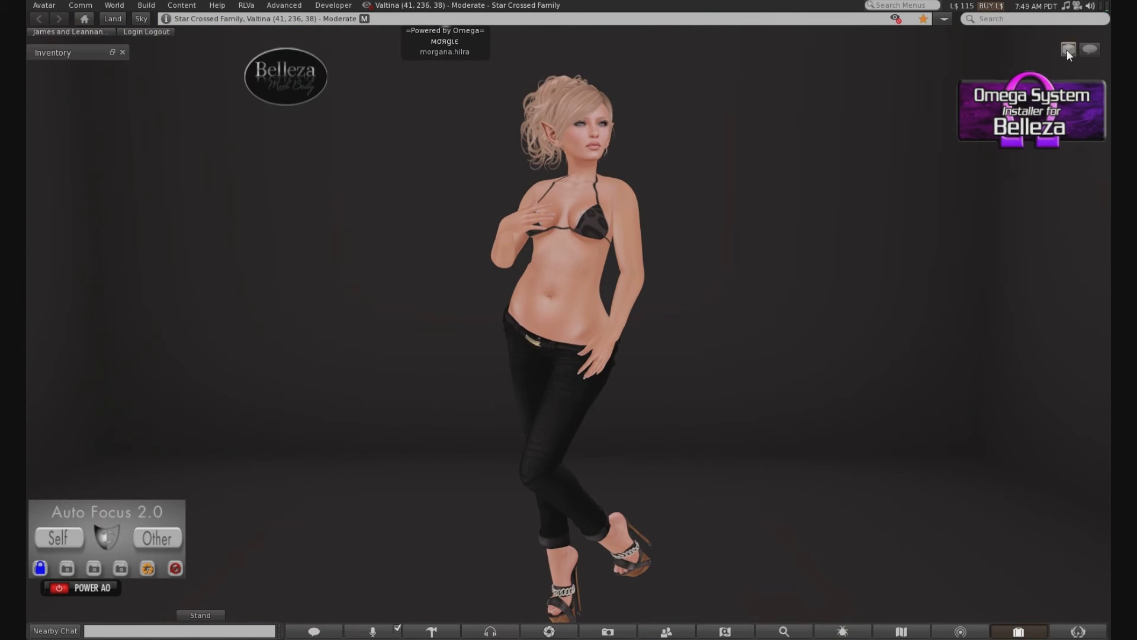
left_click(1068, 50)
left_click(1000, 158)
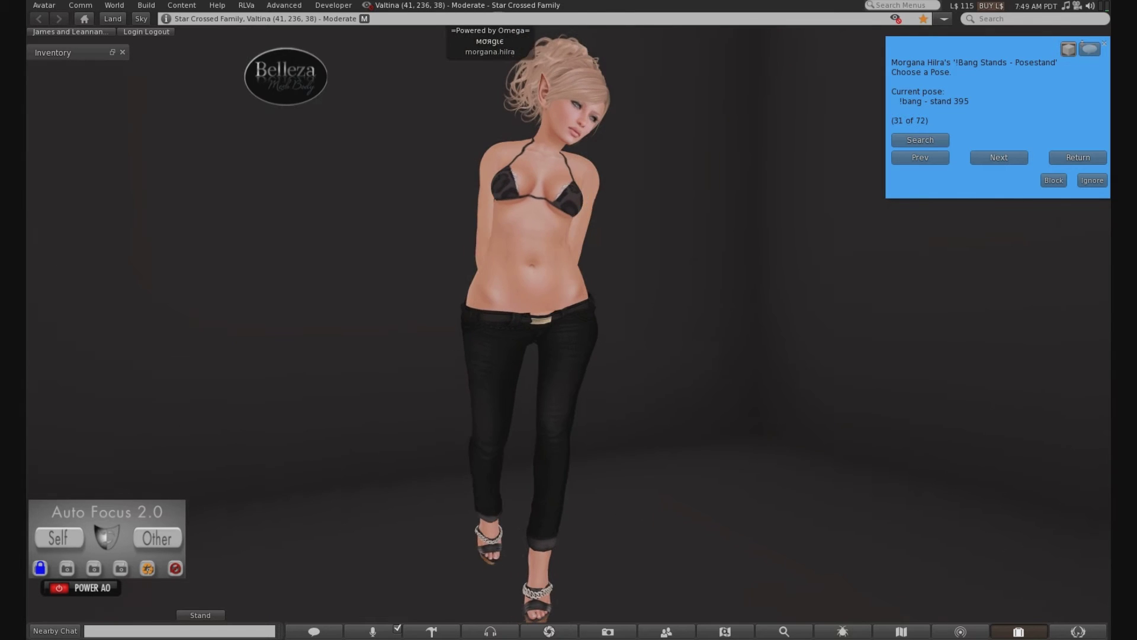
scroll(554, 311, "up", 5)
left_click_drag(559, 297, 504, 314)
left_click_drag(544, 354, 520, 390)
scroll(535, 351, "up", 4)
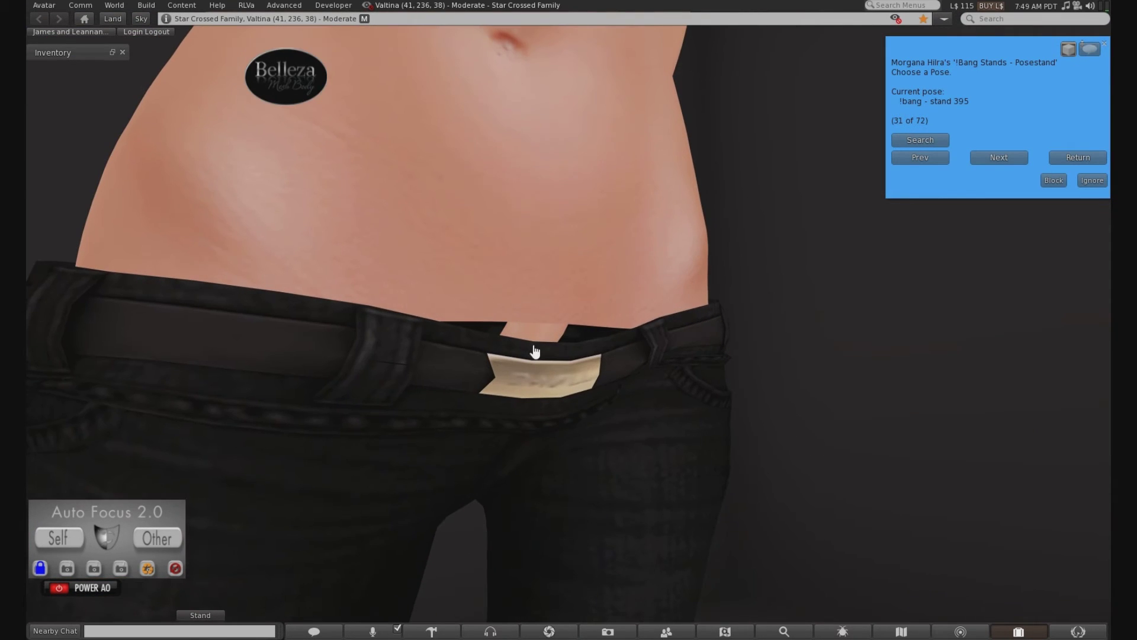
left_click(572, 267, "alt")
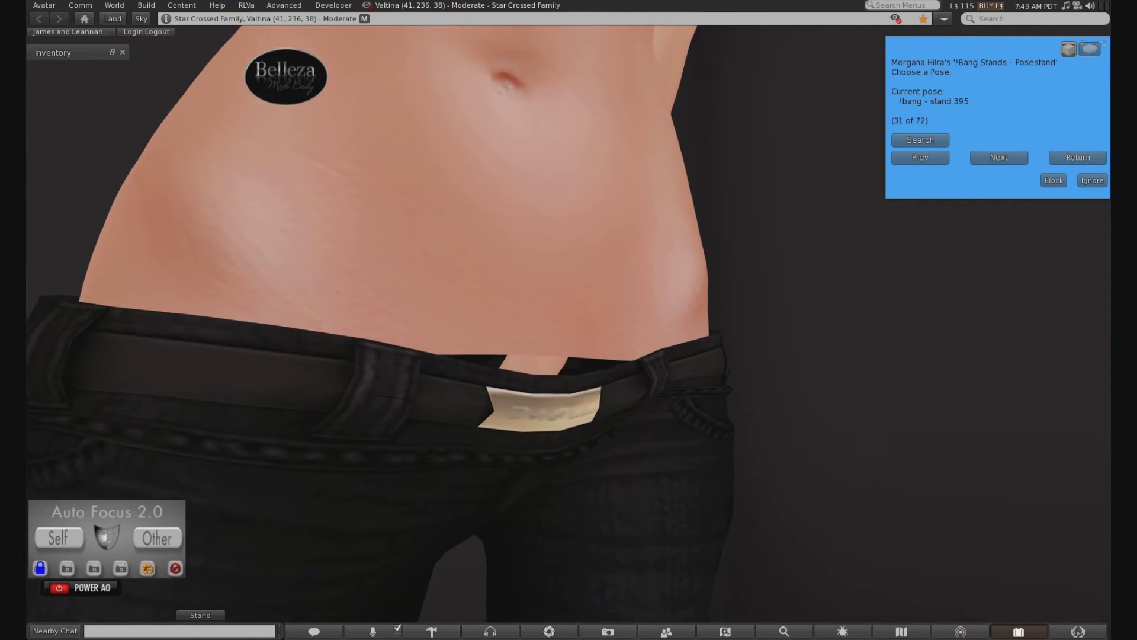
Reopen the Belleza HUD, restore the next lower front pelvis strip, and examine the waistband from the front.
left_click(299, 75)
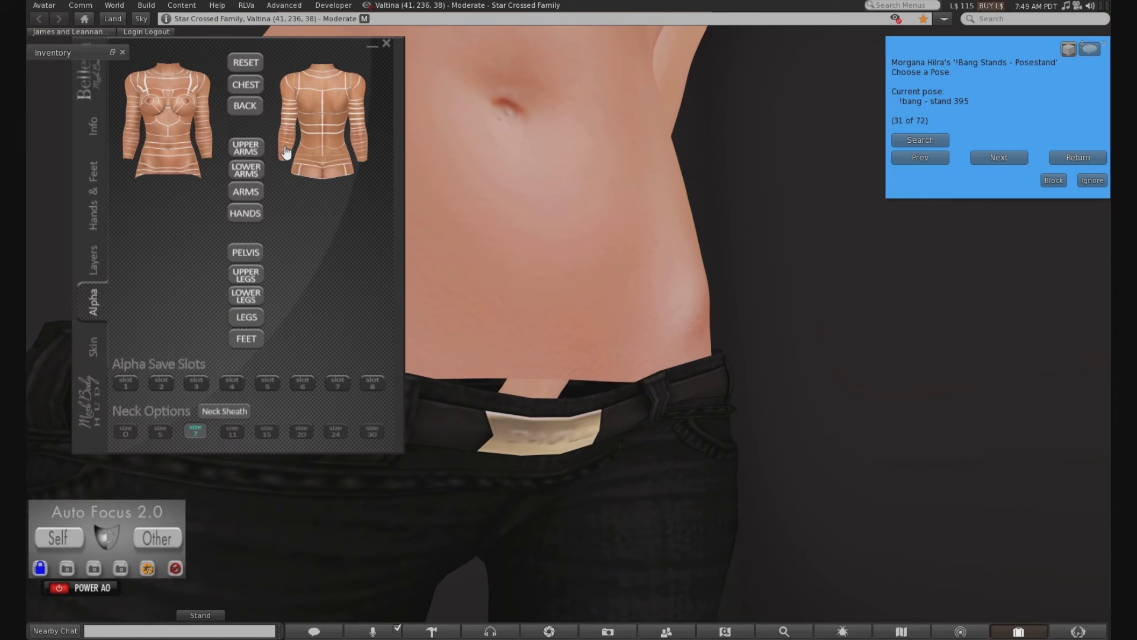
left_click(172, 178)
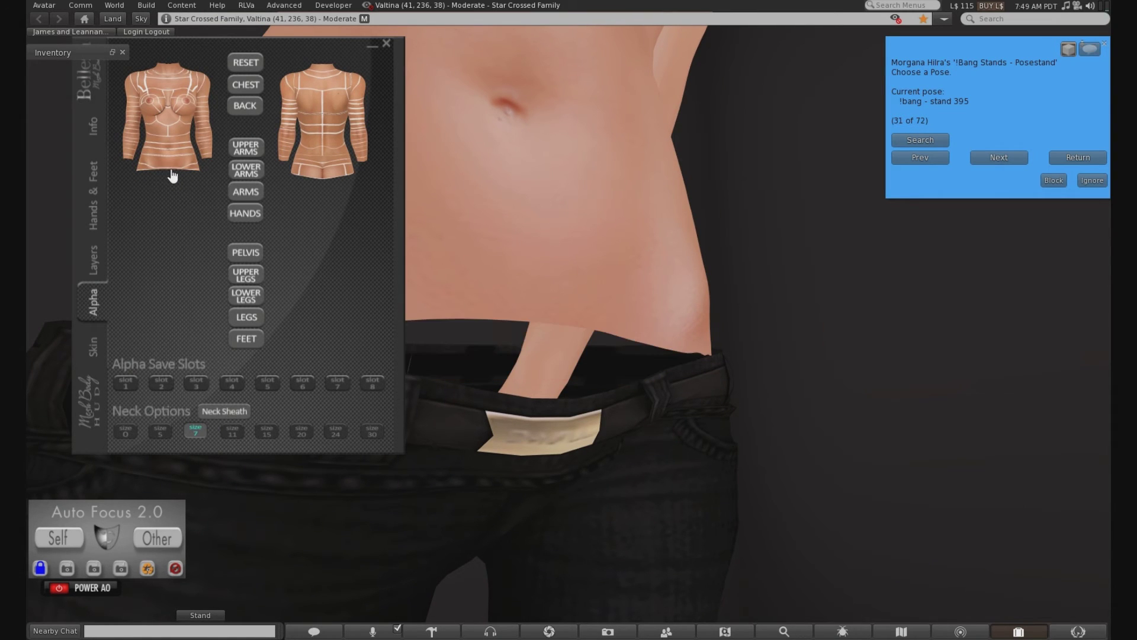
left_click(169, 177)
left_click(170, 181)
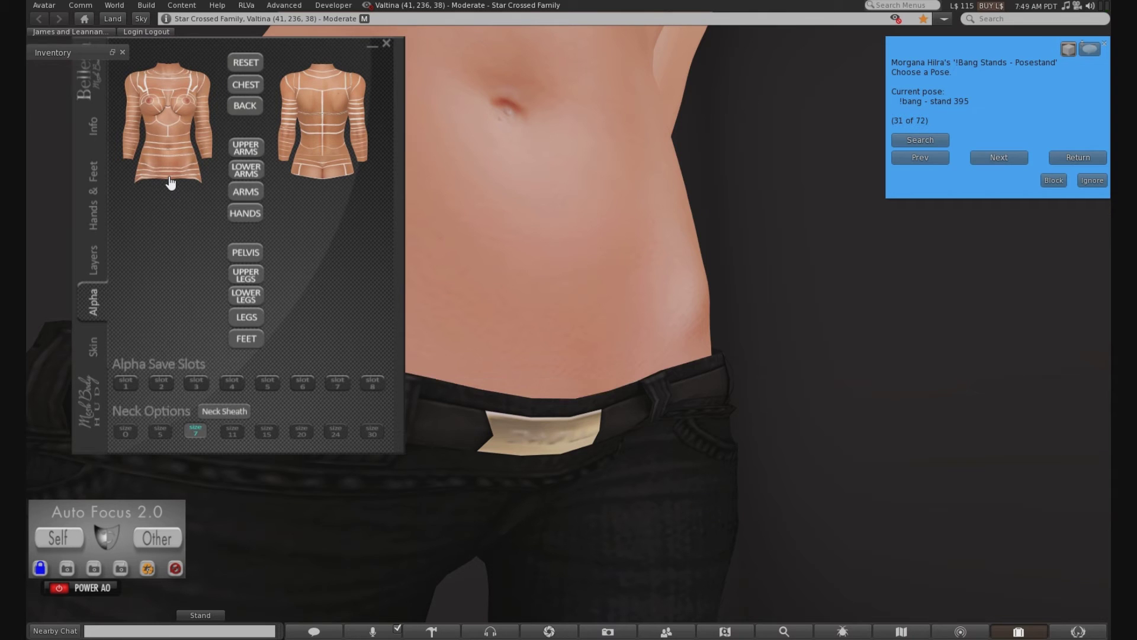
scroll(498, 389, "down", 3)
left_click_drag(515, 363, 674, 375, "alt")
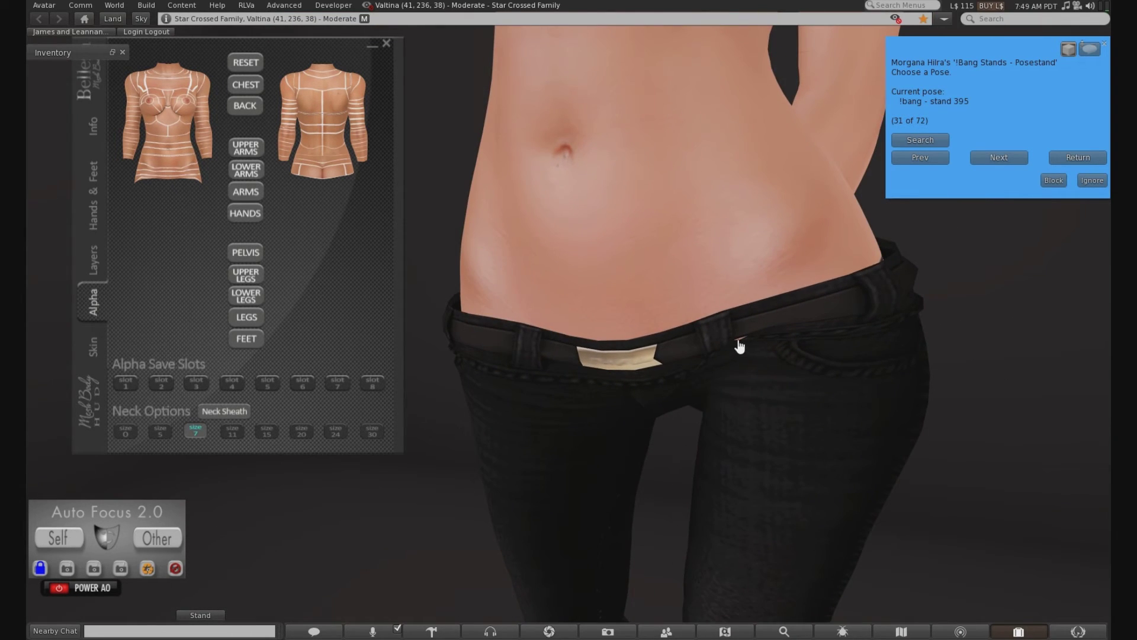
scroll(738, 343, "down", 2)
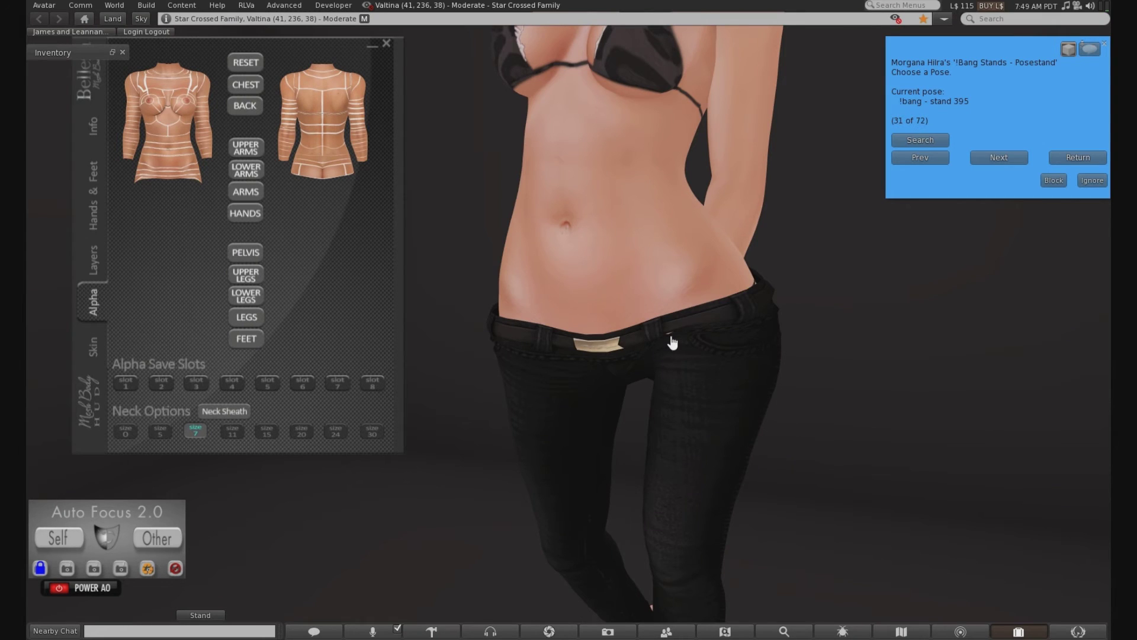
scroll(673, 342, "down", 3)
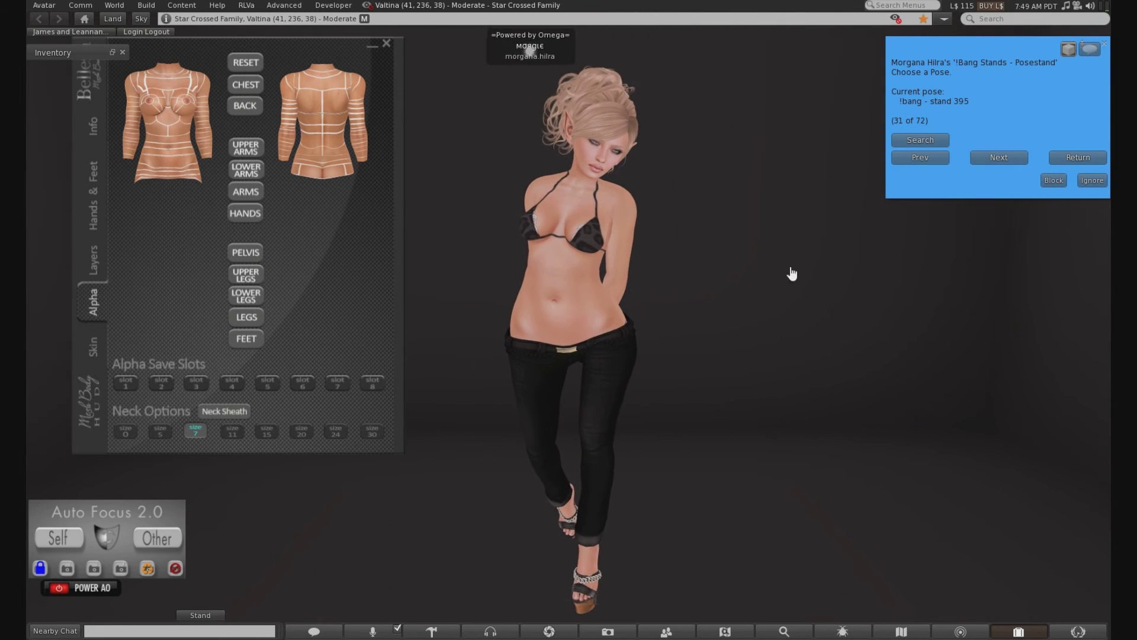
Advance the pose stand to !bang - stand 420, and examine the jeans' waistband with the lowest visible front pelvis strip hidden.
left_click(1010, 161)
left_click(1004, 158)
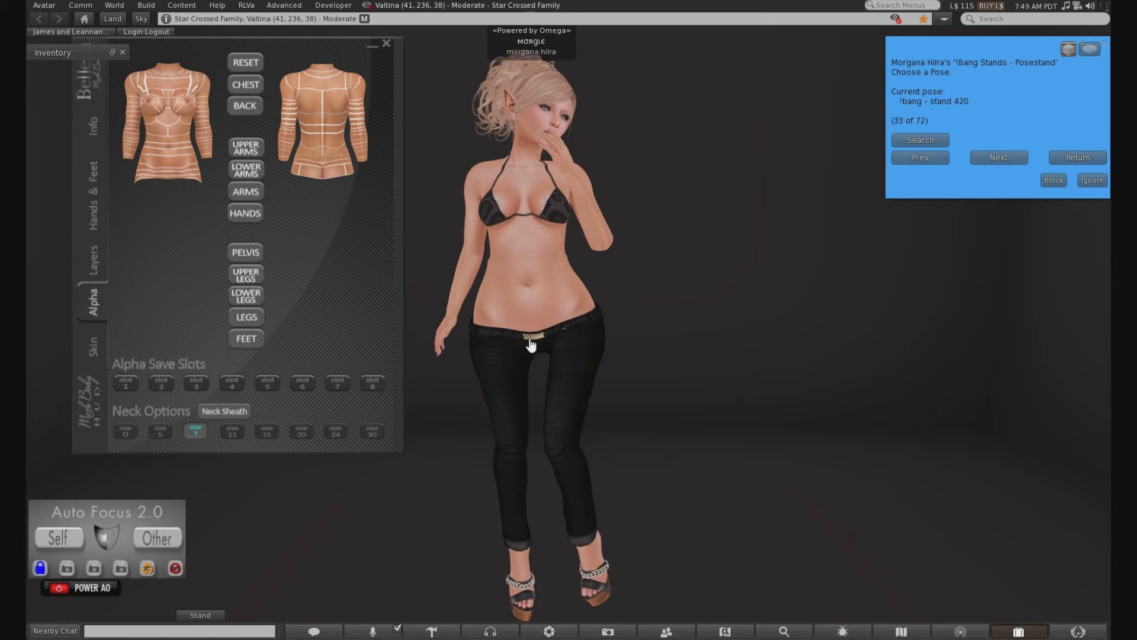
scroll(573, 343, "up", 4)
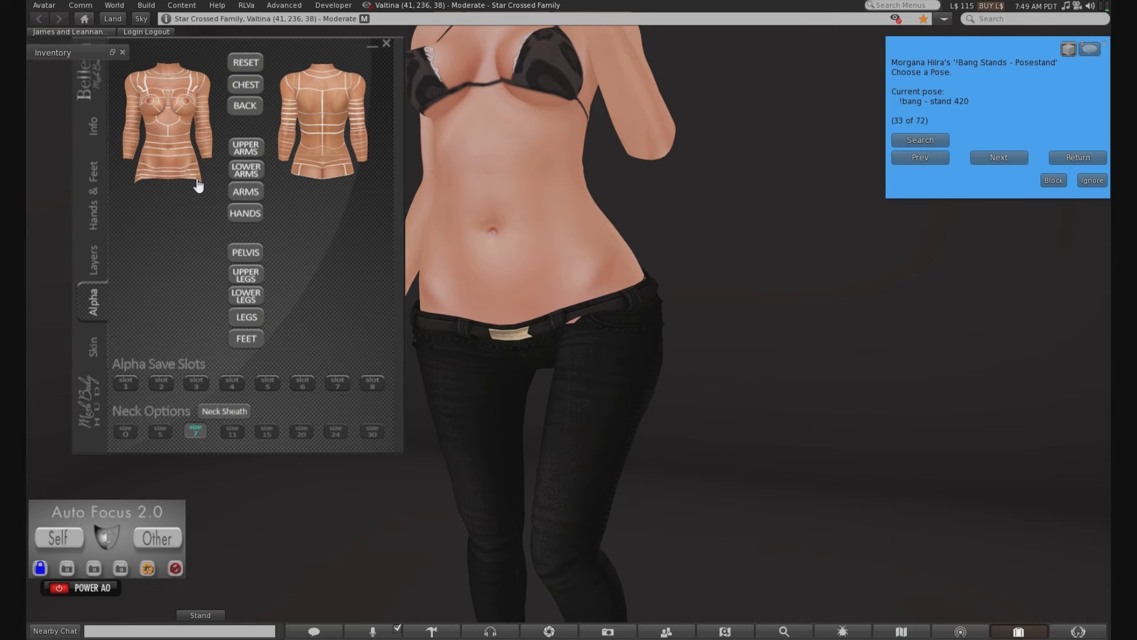
scroll(563, 350, "up", 5)
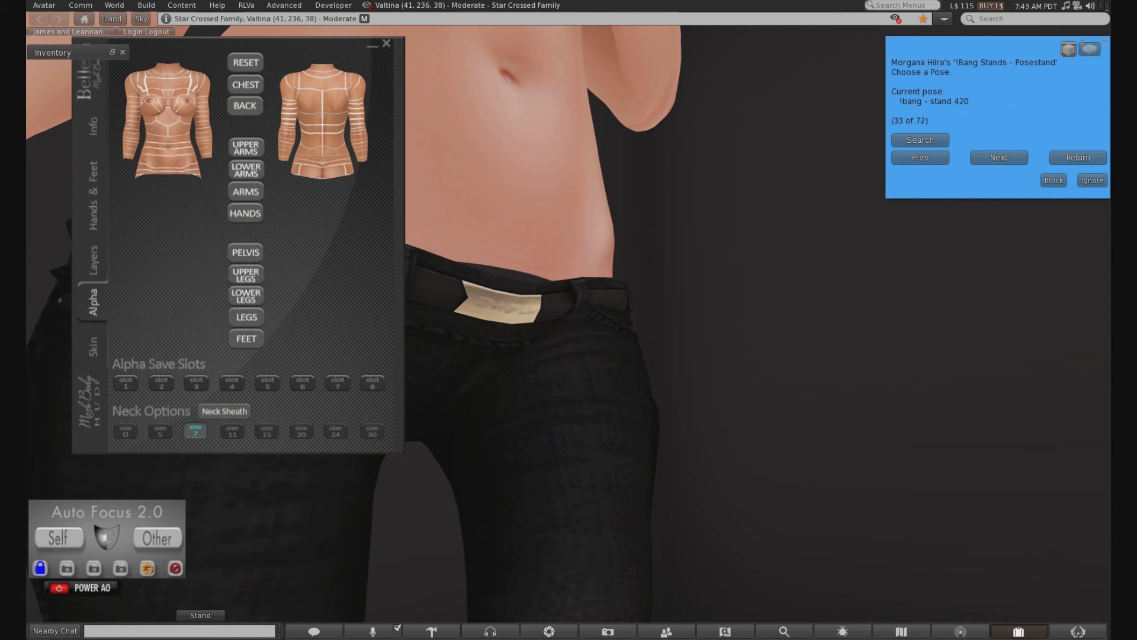
key("alt+Left")
key("alt+Right")
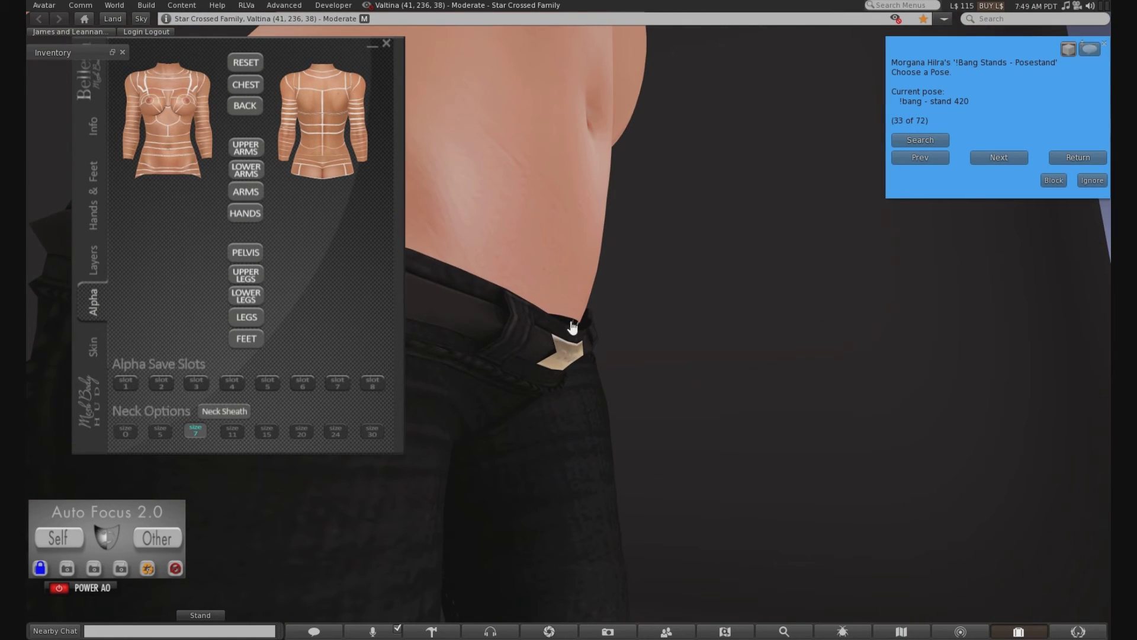
scroll(572, 327, "down", 10)
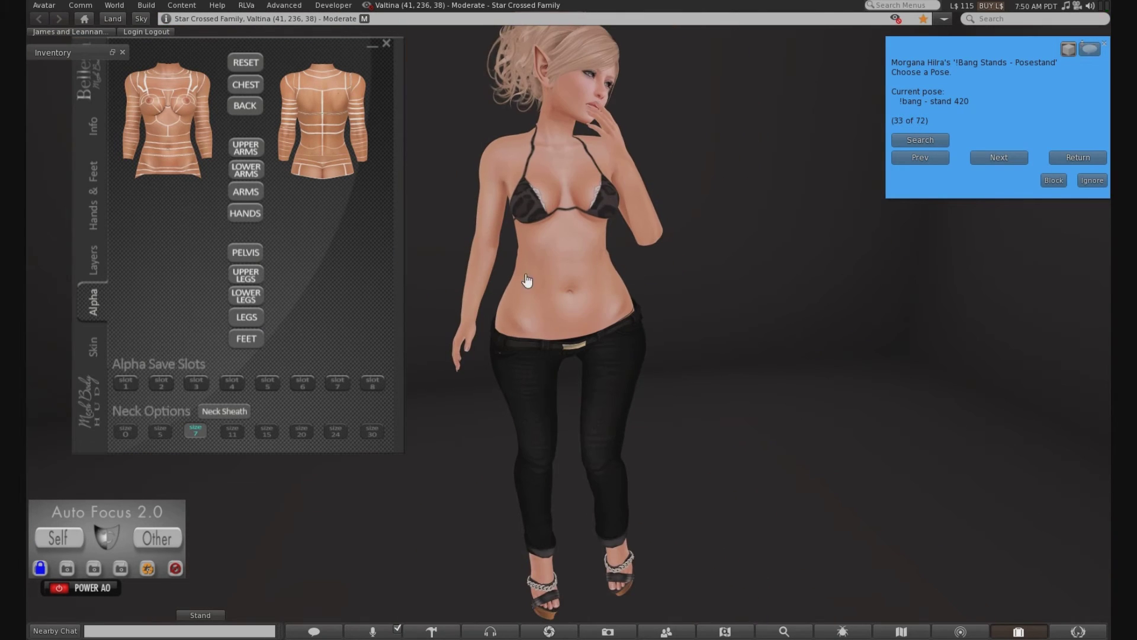
Restore the lowest front pelvis strip on the alpha body map and dismiss the pose dialog.
left_click(197, 182)
scroll(607, 335, "down", 3)
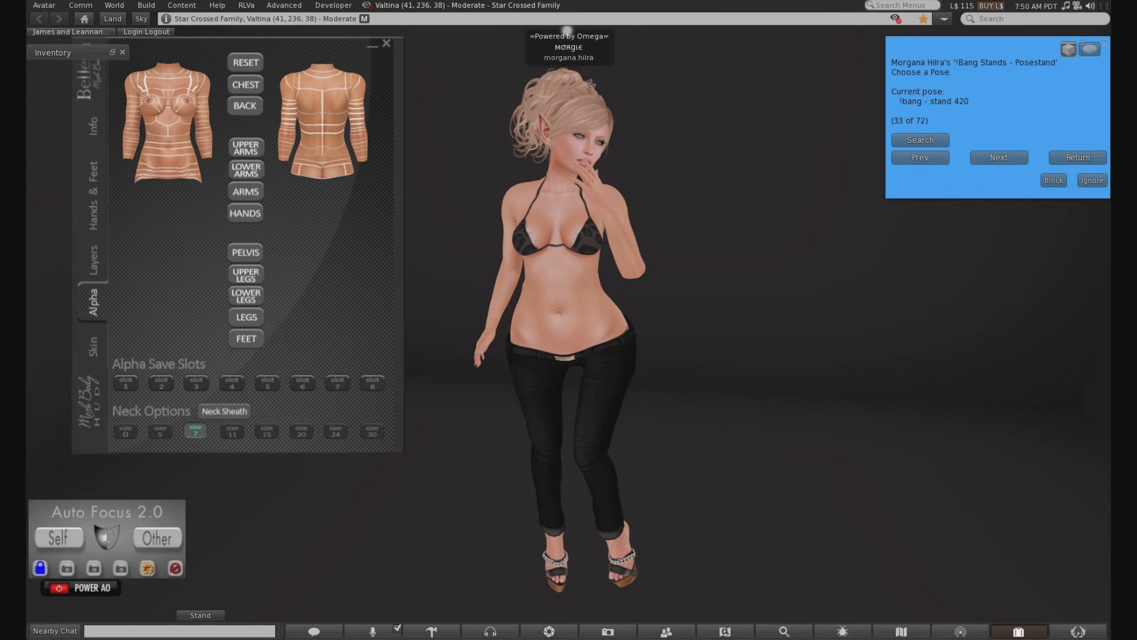
left_click(1071, 52)
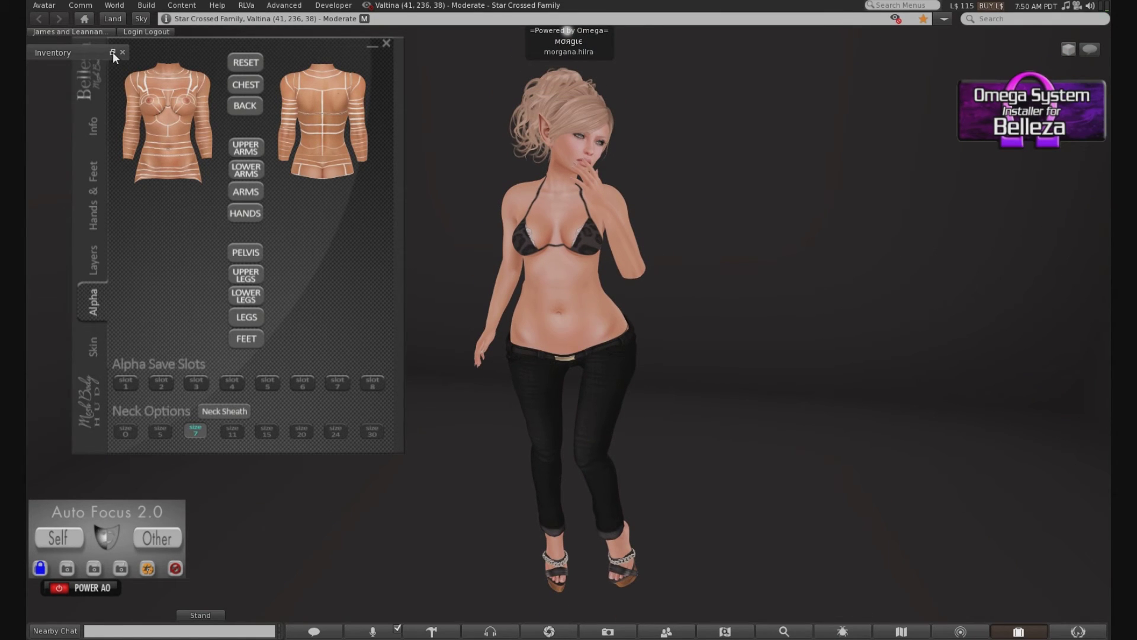
Open the inventory, collapse all its folders, and expand the [ SAKIDE ] Angharad Outfit folder.
key("ctrl+i")
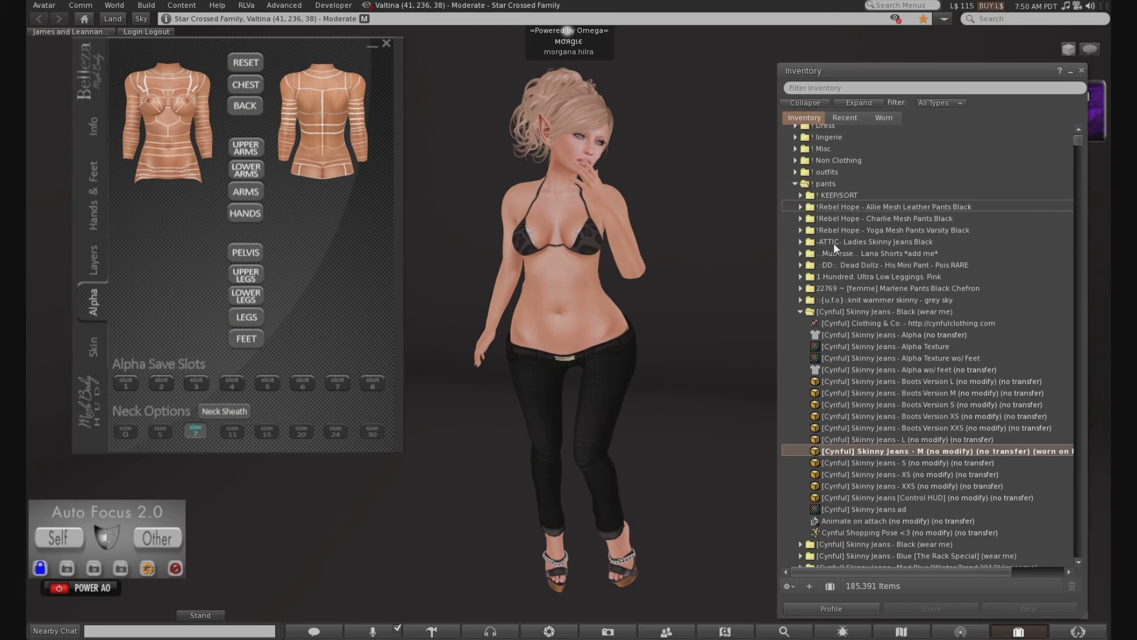
left_click(796, 182)
scroll(821, 261, "down", 1)
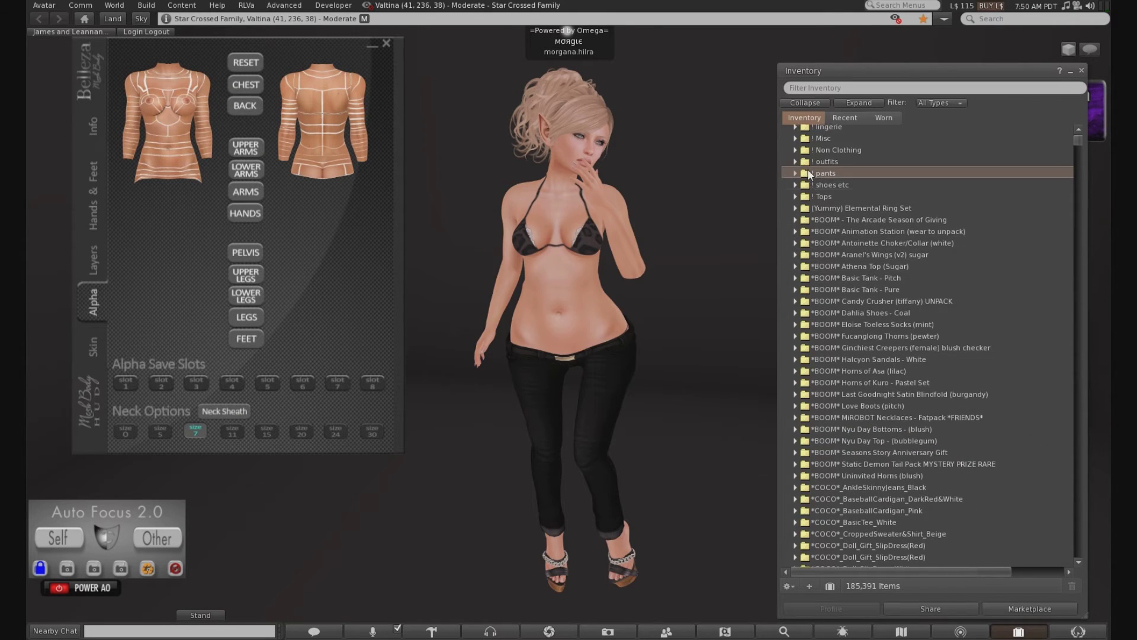
left_click(799, 102)
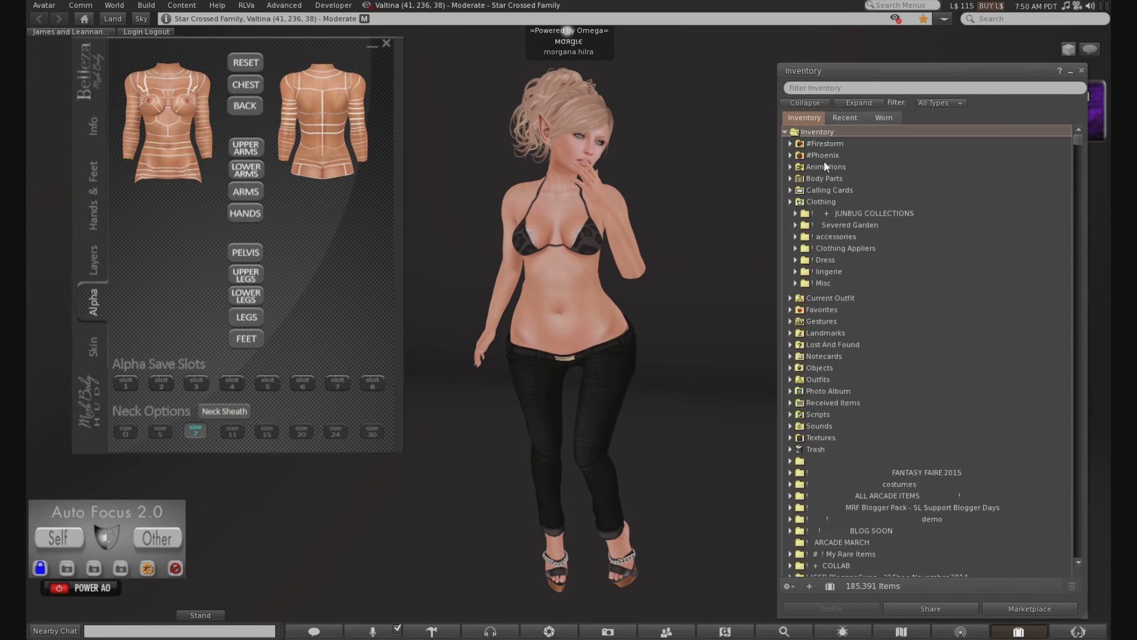
left_click_drag(1082, 145, 1087, 267)
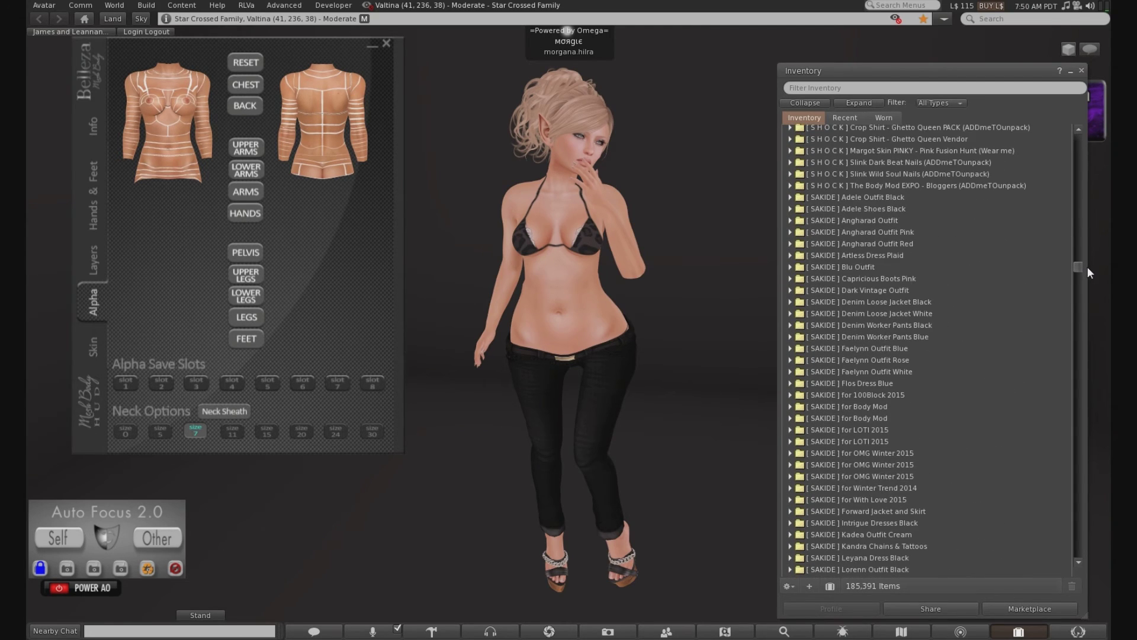
left_click(790, 220)
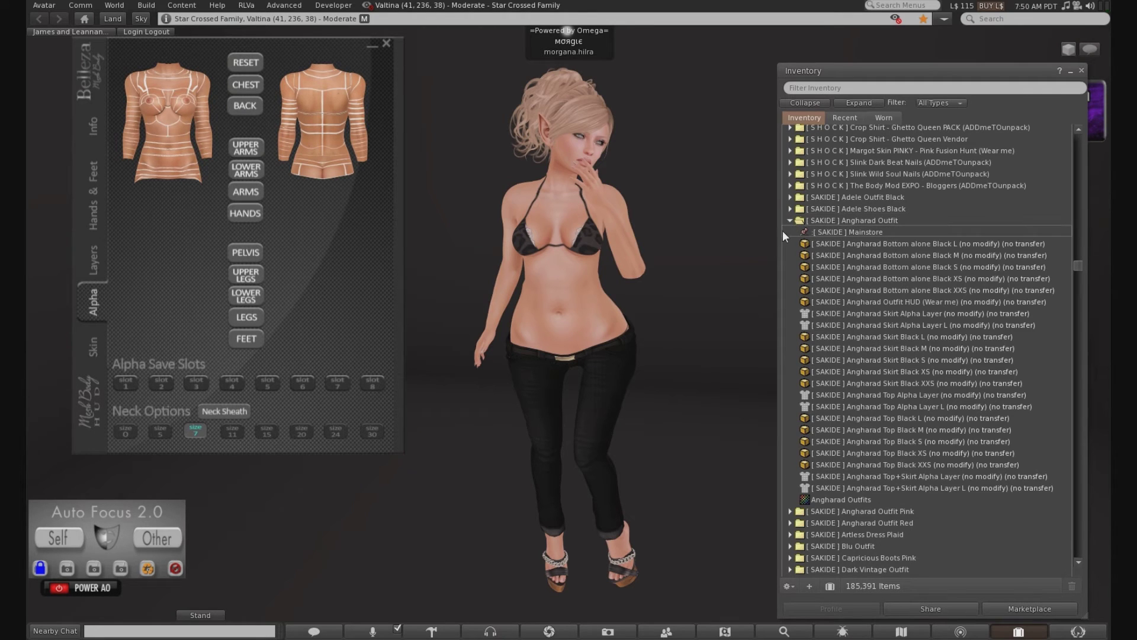
Add the [ SAKIDE ] Angharad Top Black M to the avatar and examine its fit up close.
right_click(912, 350)
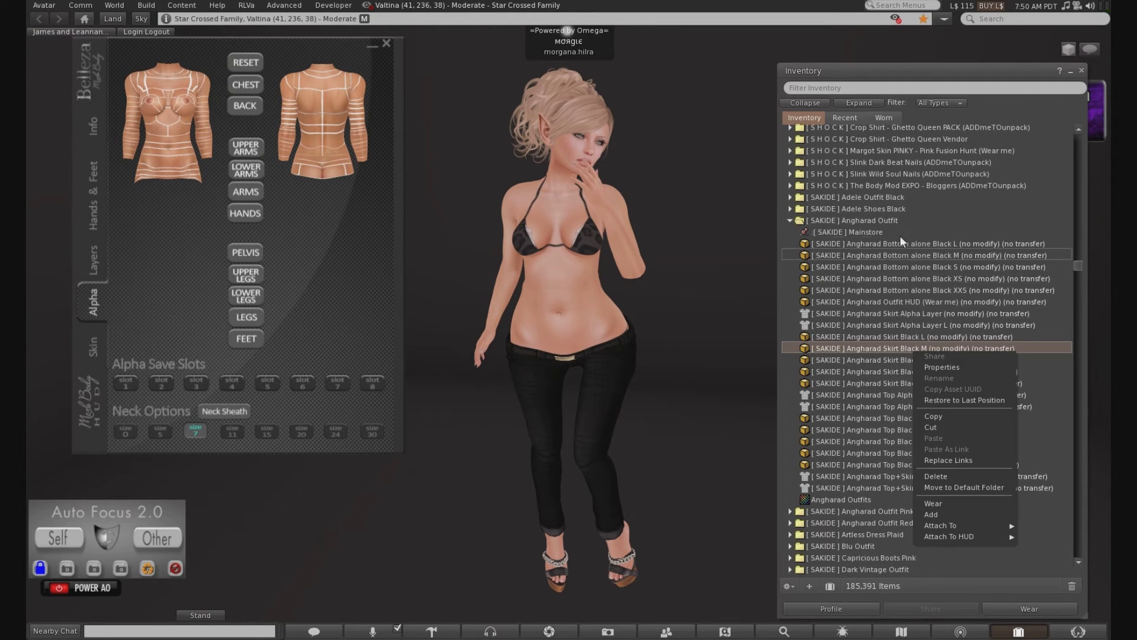
left_click(866, 223)
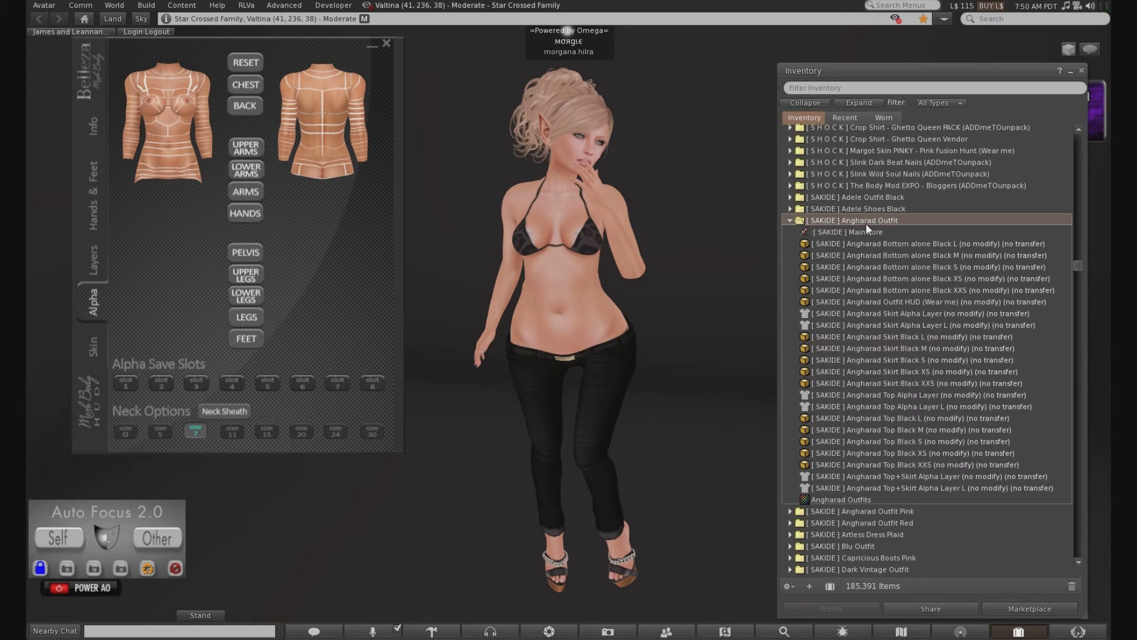
right_click(909, 428)
left_click(934, 592)
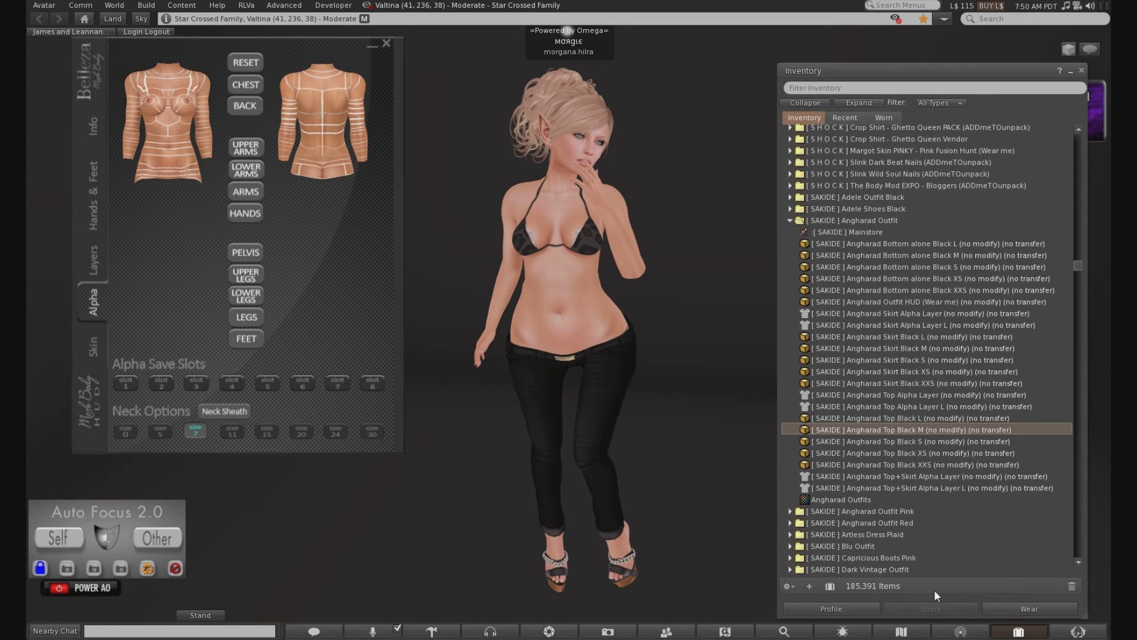
scroll(588, 293, "up", 3)
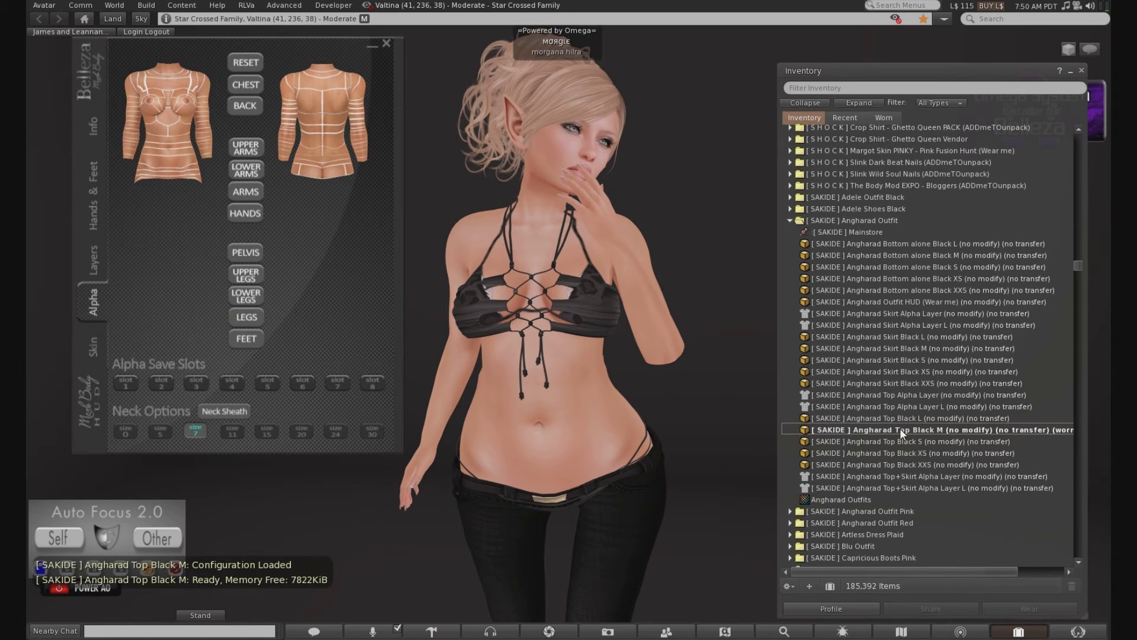
Detach the Angharad Top Black M from the avatar and collapse the Angharad Outfit folder.
right_click(901, 431)
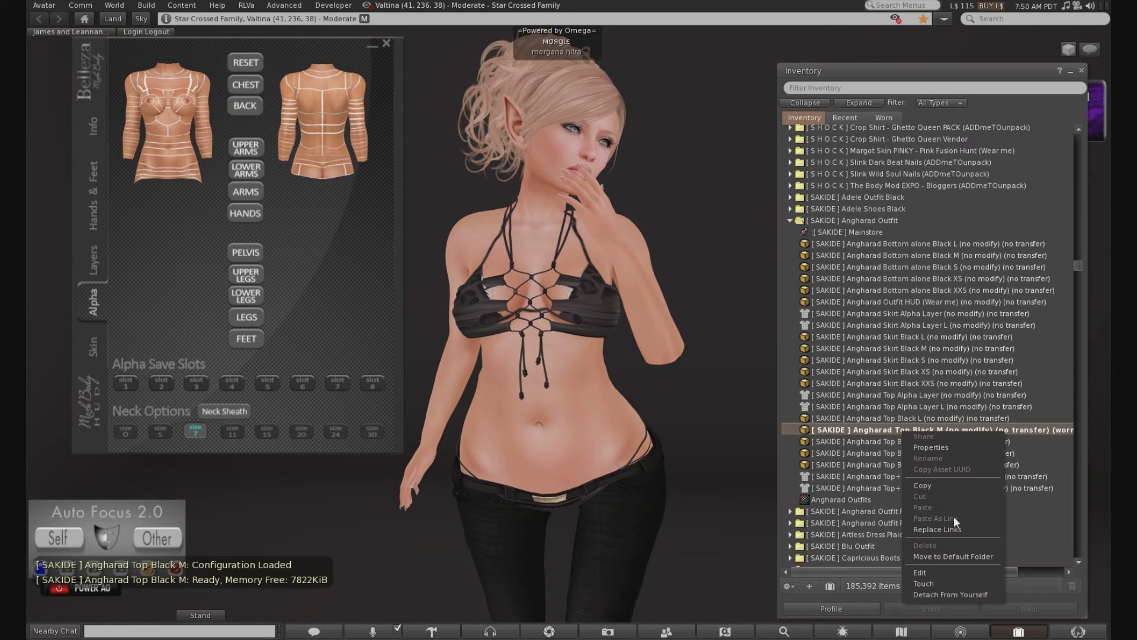
left_click(968, 593)
left_click(790, 220)
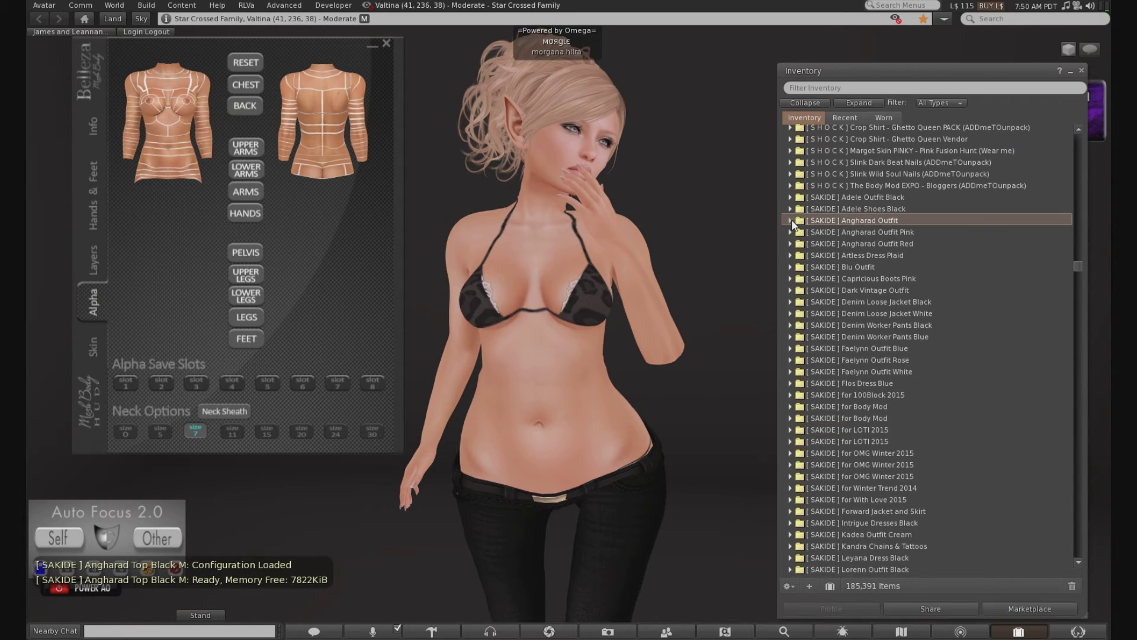
Filter the inventory by "tank" and find the {Indyra} Anais folder near the end of the list.
scroll(894, 350, "down", 7)
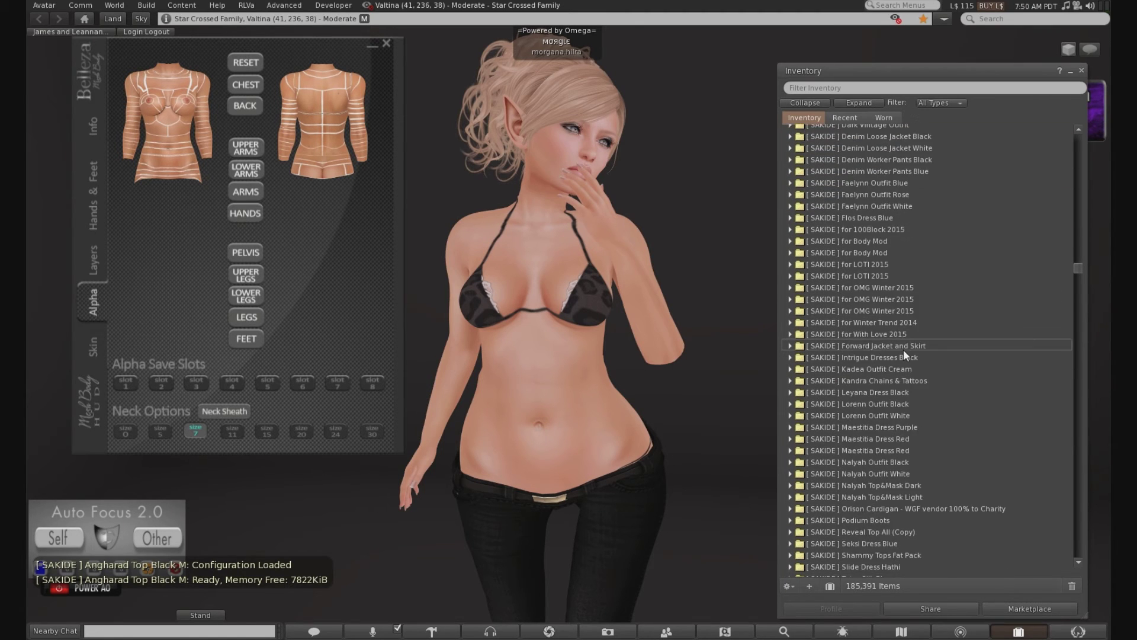
scroll(904, 354, "down", 1)
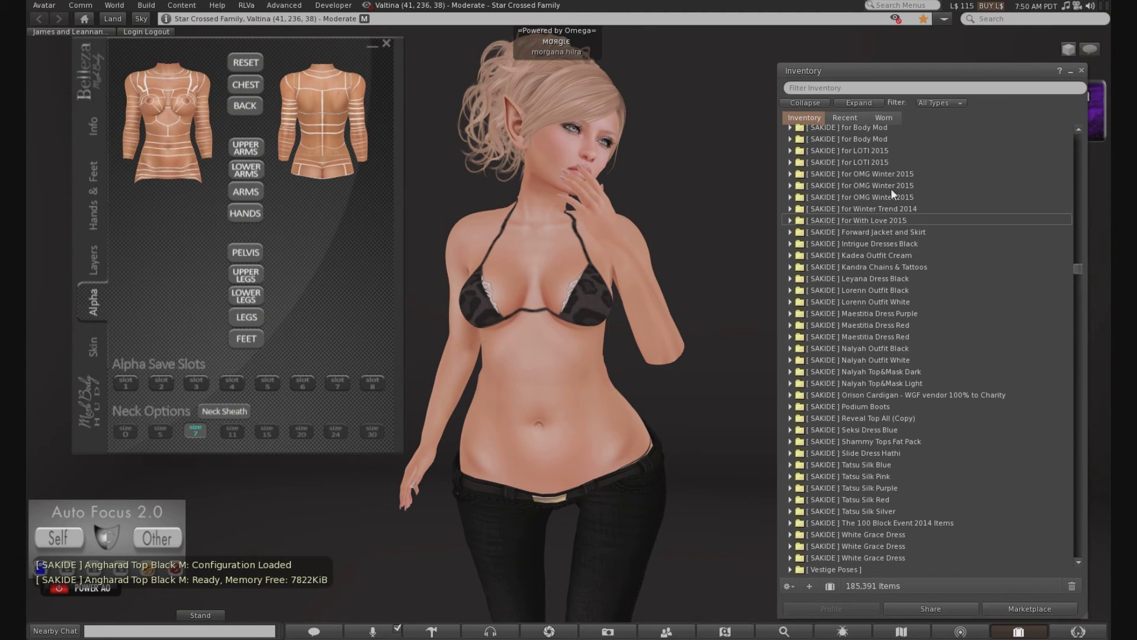
left_click(853, 88)
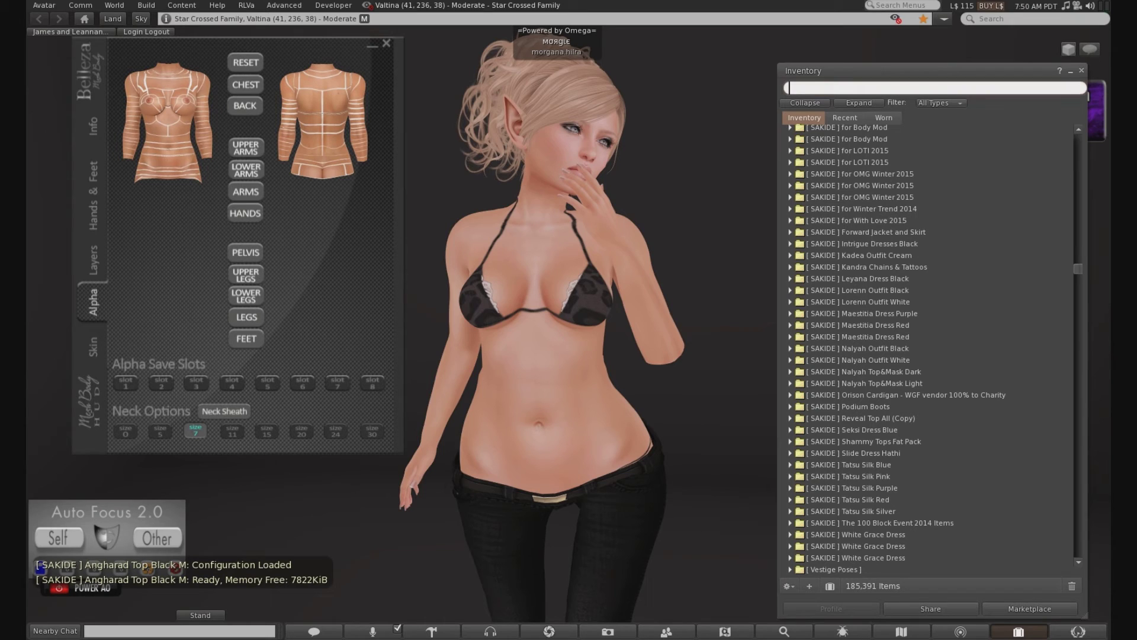
type("tank")
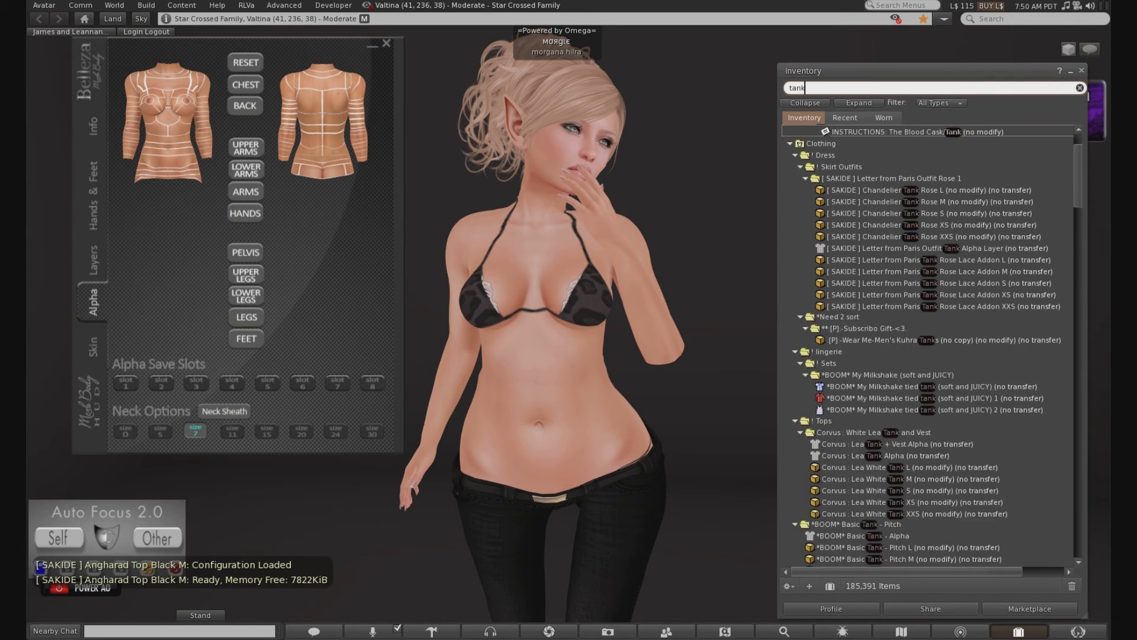
left_click_drag(1078, 141, 1086, 532)
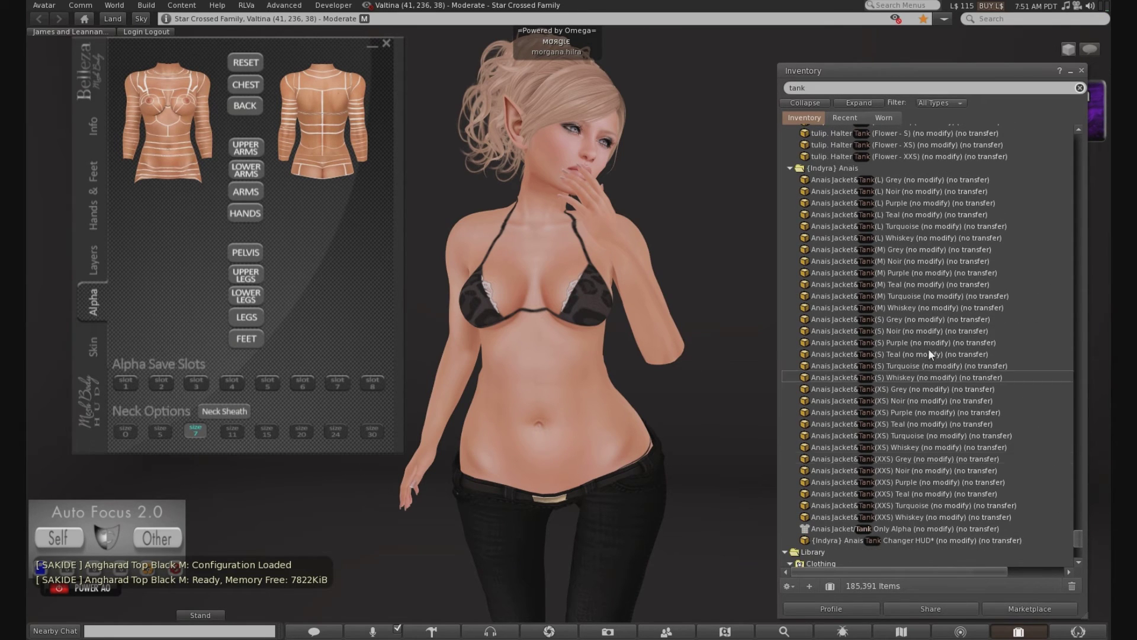
Try the Anais Jacket&Tank (M) Purple on the avatar and detach it again.
right_click(898, 274)
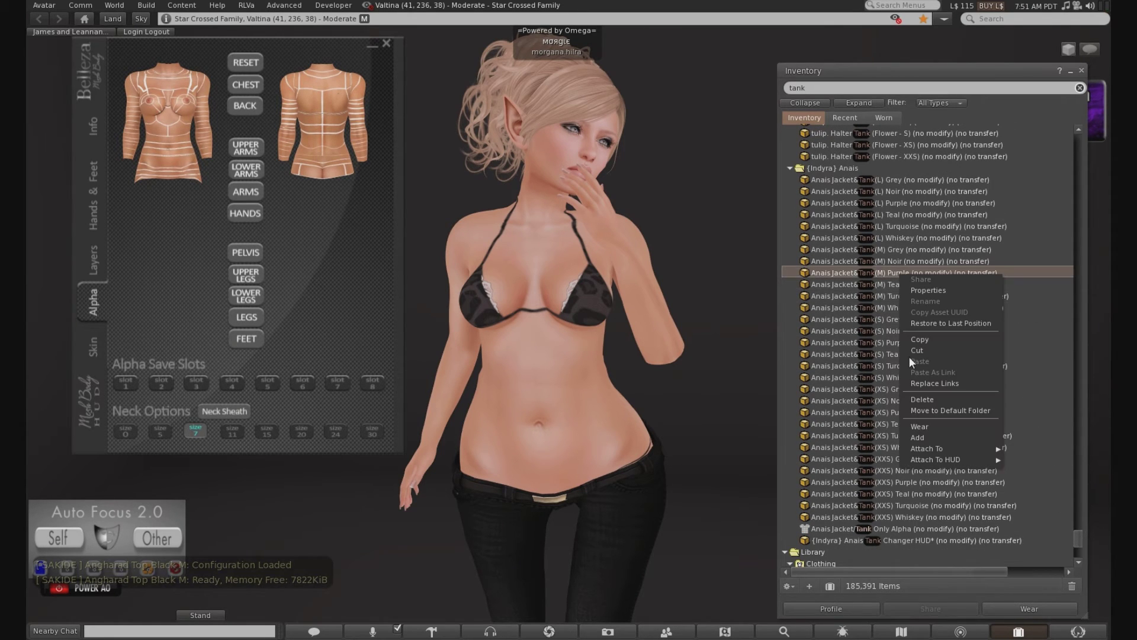
left_click(924, 436)
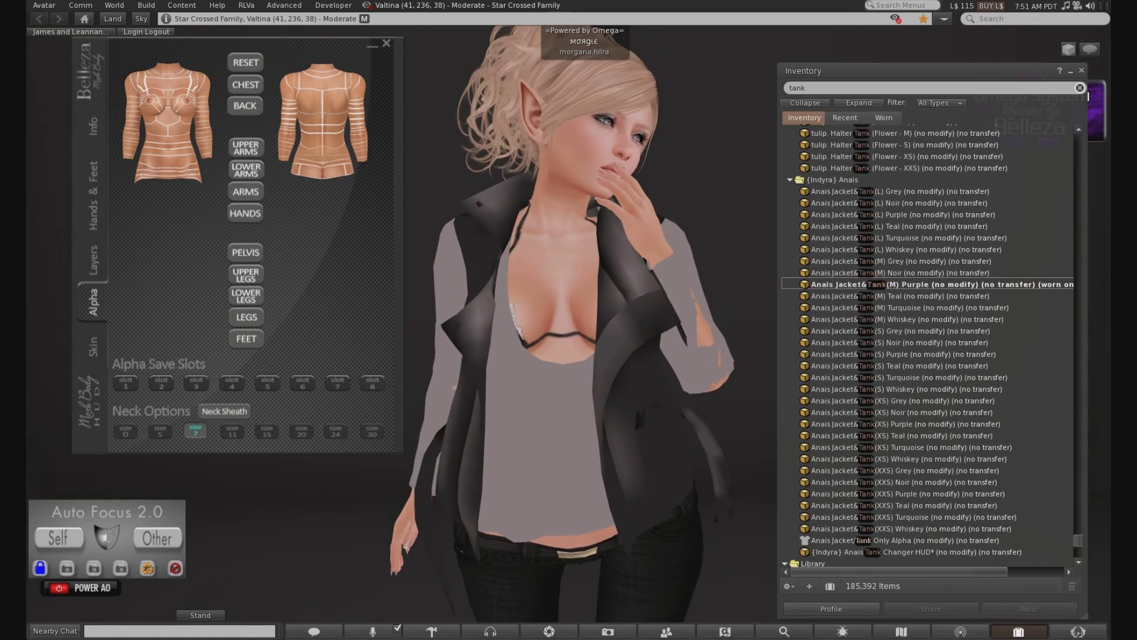
right_click(900, 290)
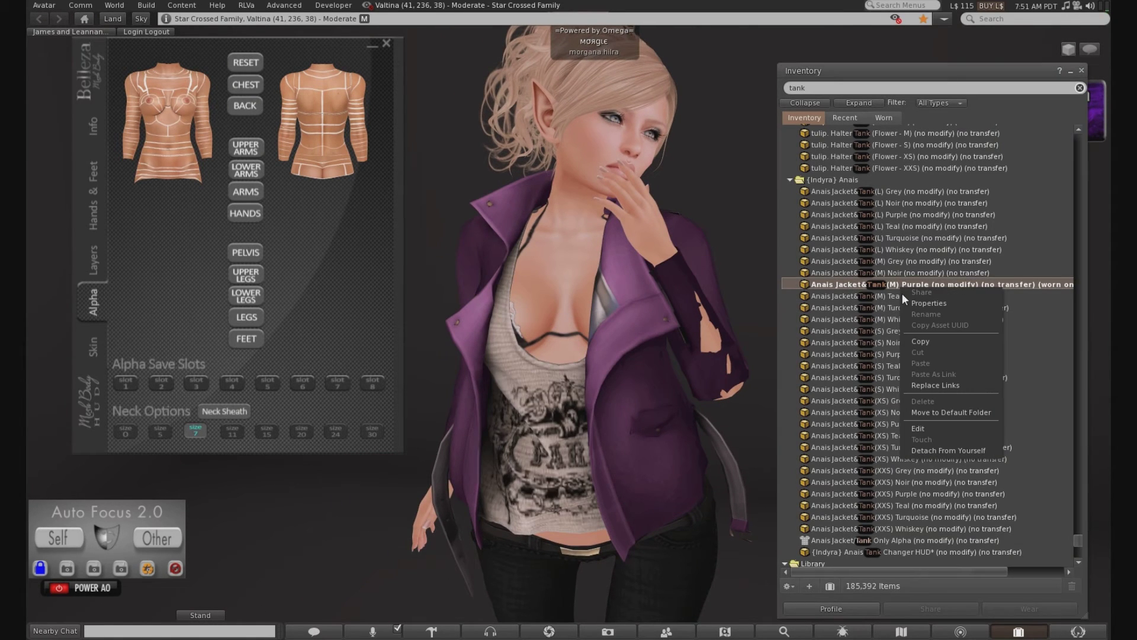
left_click(953, 450)
Add the tulip. Halter Tank (Flower - M) from the tulip.Halter Top folder to the avatar.
scroll(943, 289, "up", 5)
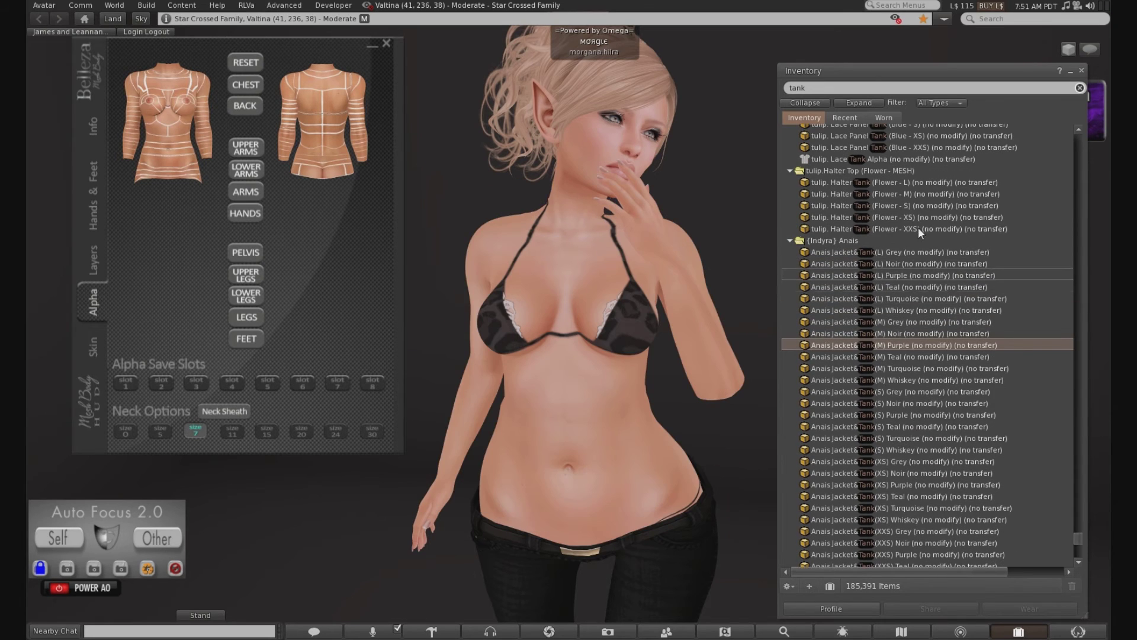
right_click(902, 198)
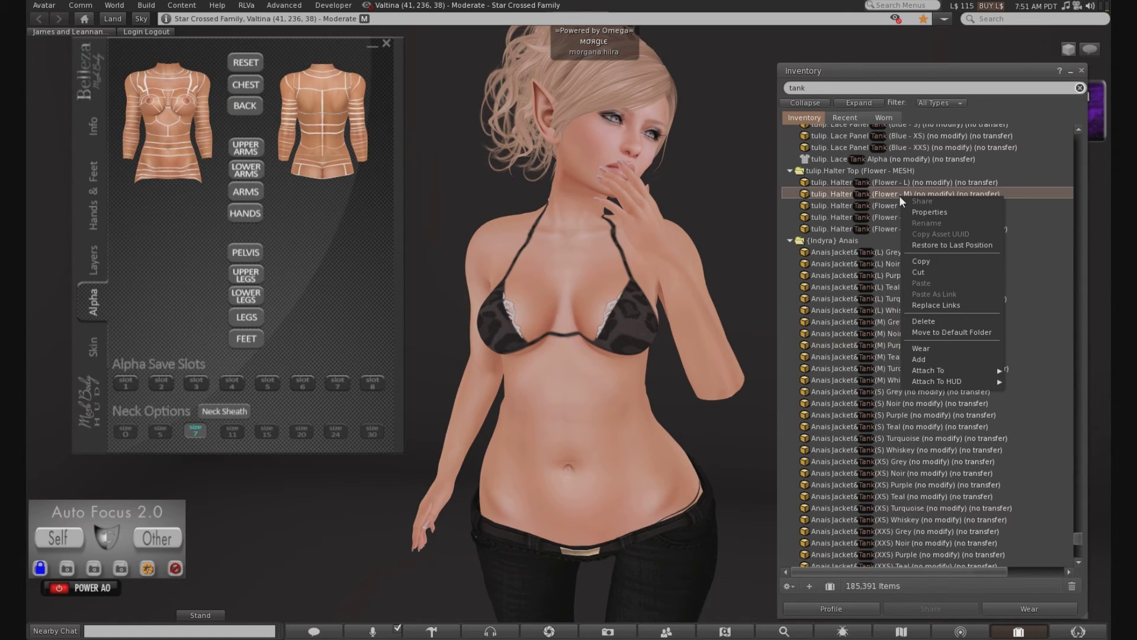
left_click(930, 359)
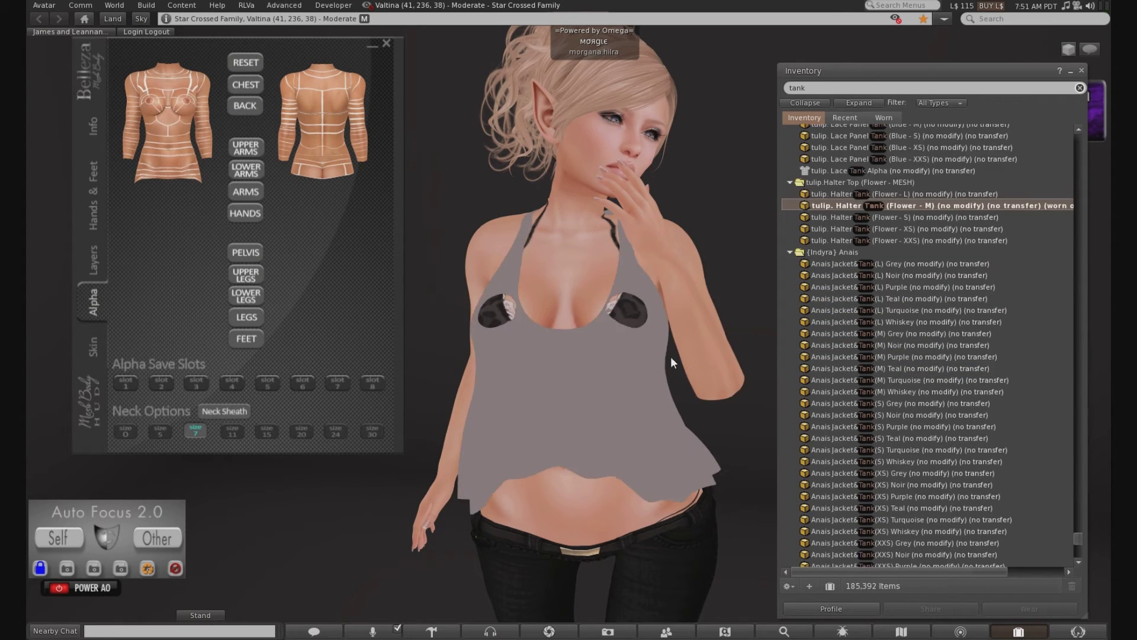
Hide the breast sections that poke through the halter tank on both sides of the front alpha body map, and examine the fit.
scroll(610, 333, "up", 2)
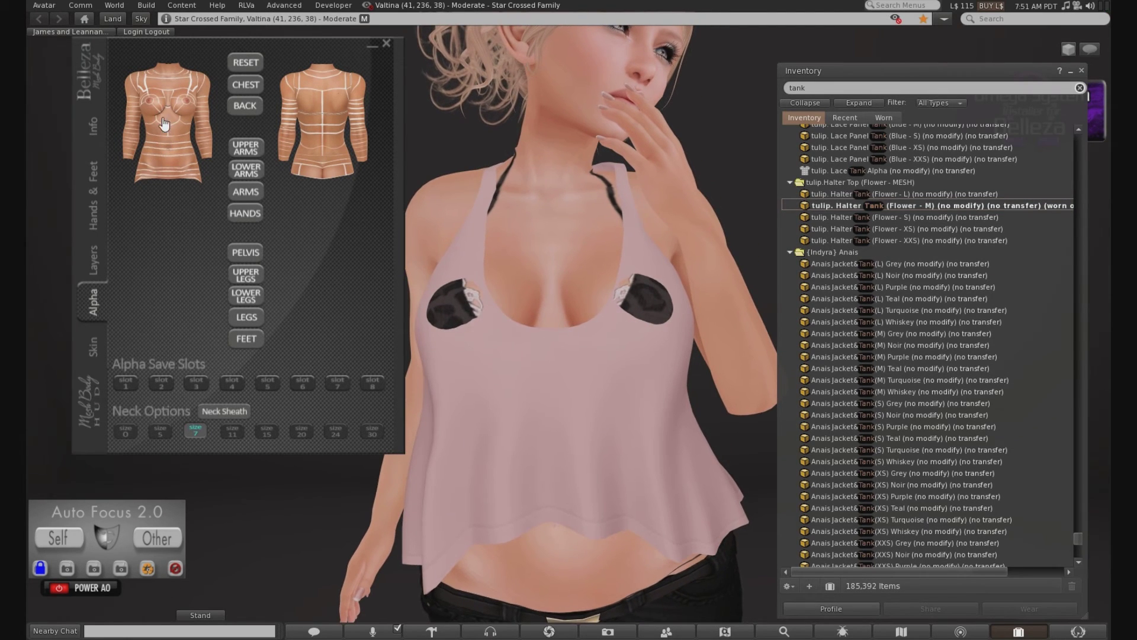
left_click(155, 106)
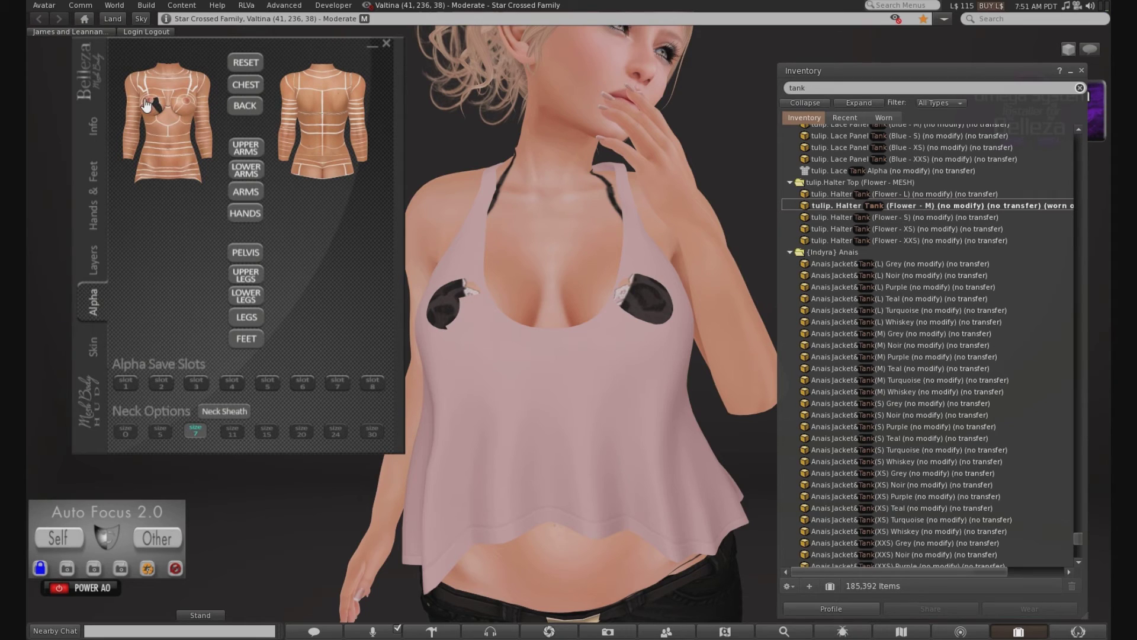
left_click(153, 107)
left_click(156, 111)
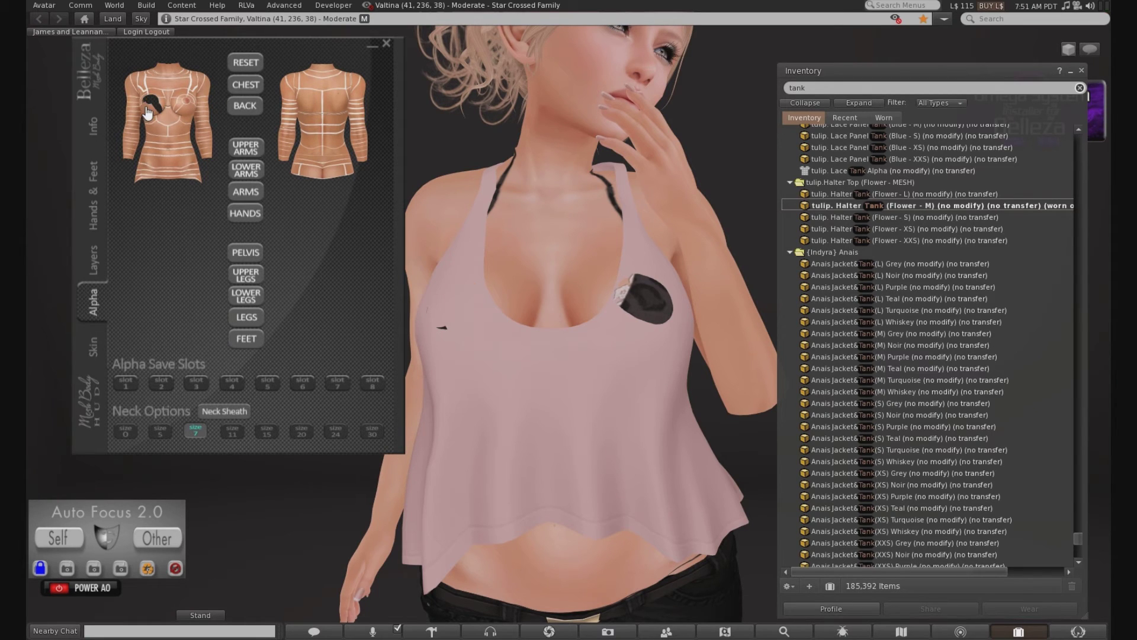
left_click(148, 110)
left_click(188, 104)
left_click(187, 112)
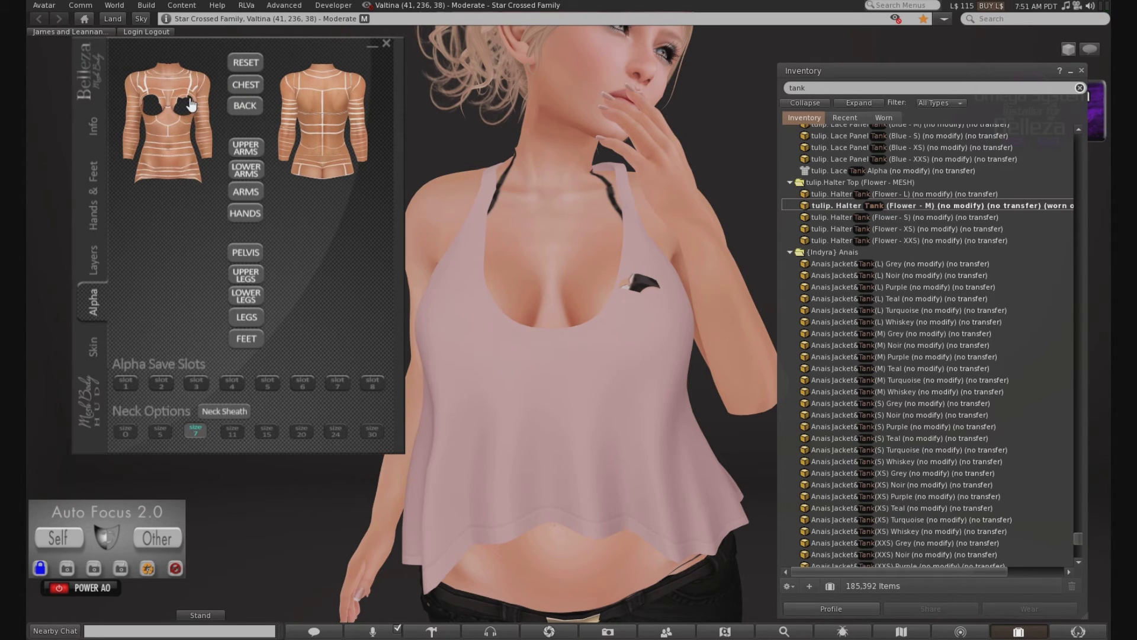
left_click(185, 106)
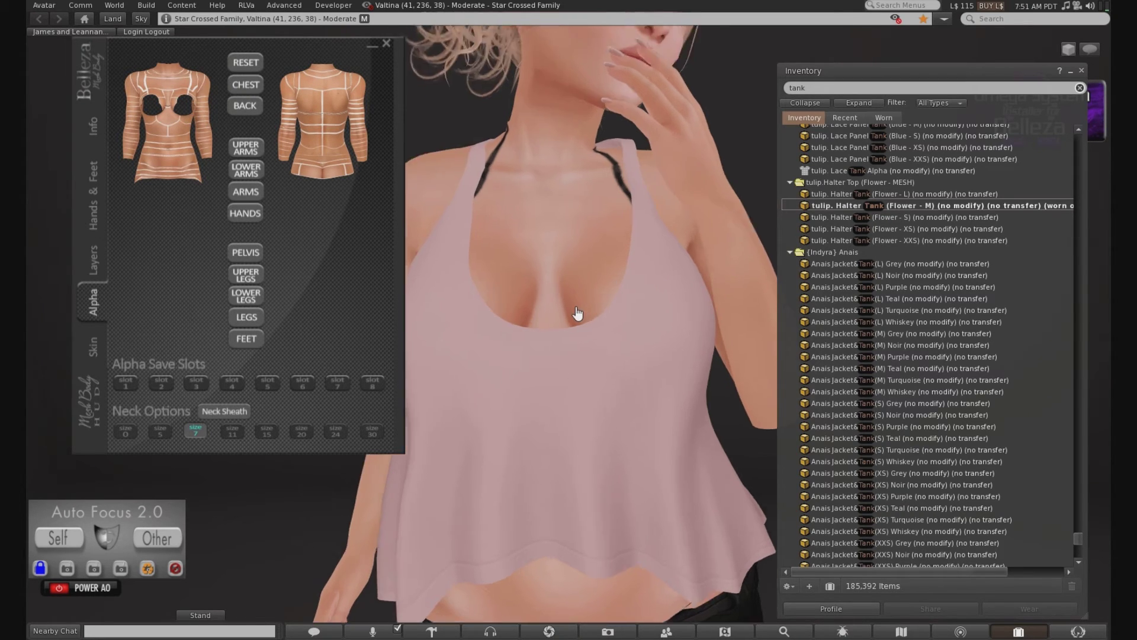
scroll(572, 308, "down", 3)
mouse_move(568, 322)
left_mouse_down()
mouse_move(782, 322)
mouse_move(567, 322)
left_mouse_up()
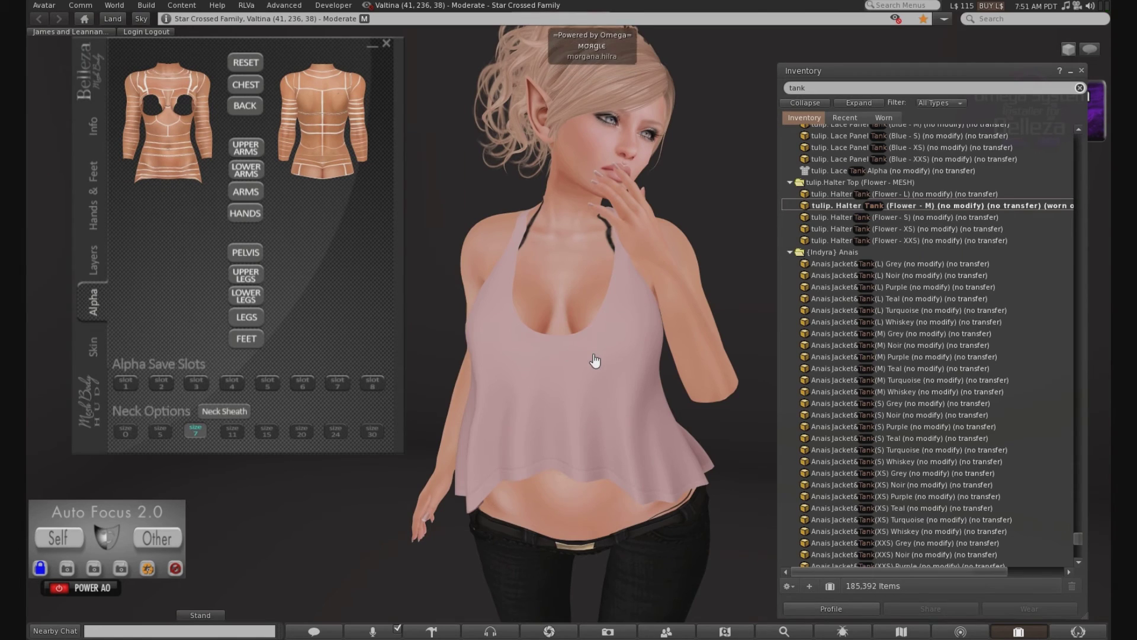
Toggle the inner section of the avatar's left breast hidden and visible on the alpha map, leave it visible, and view the whole outfit.
scroll(591, 356, "up", 4)
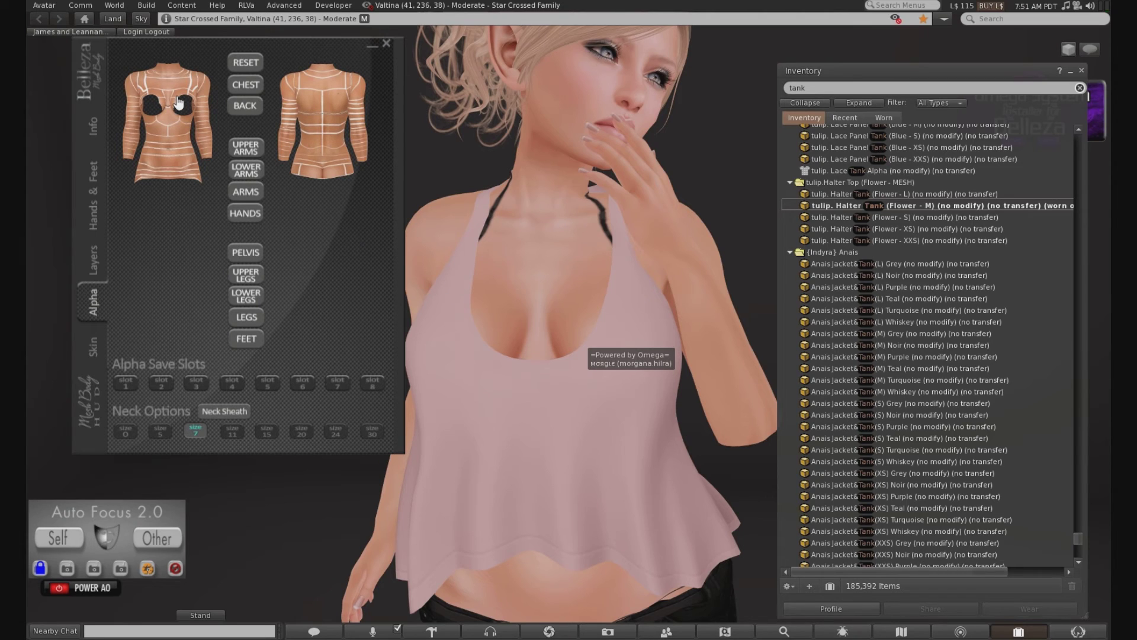
left_click(176, 110)
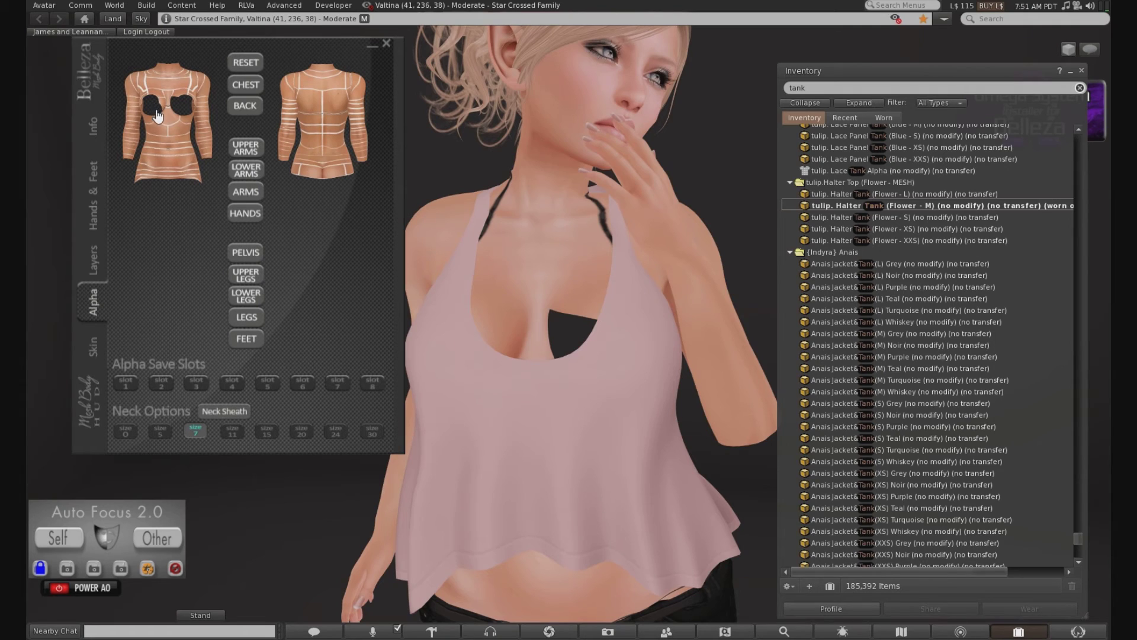
left_click(174, 107)
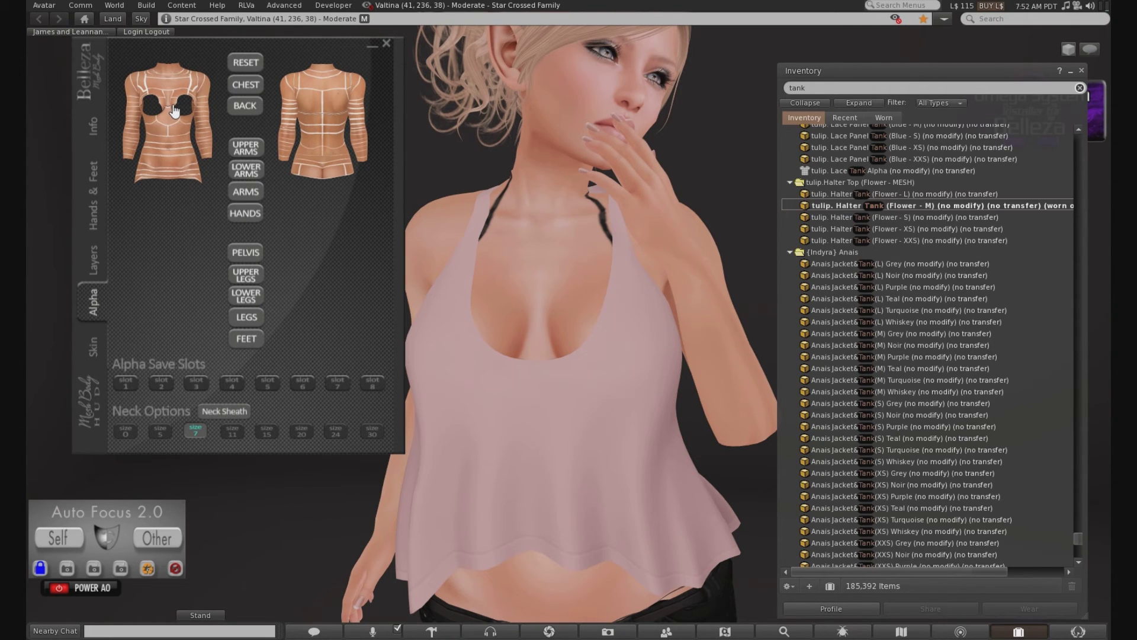
left_click(175, 108)
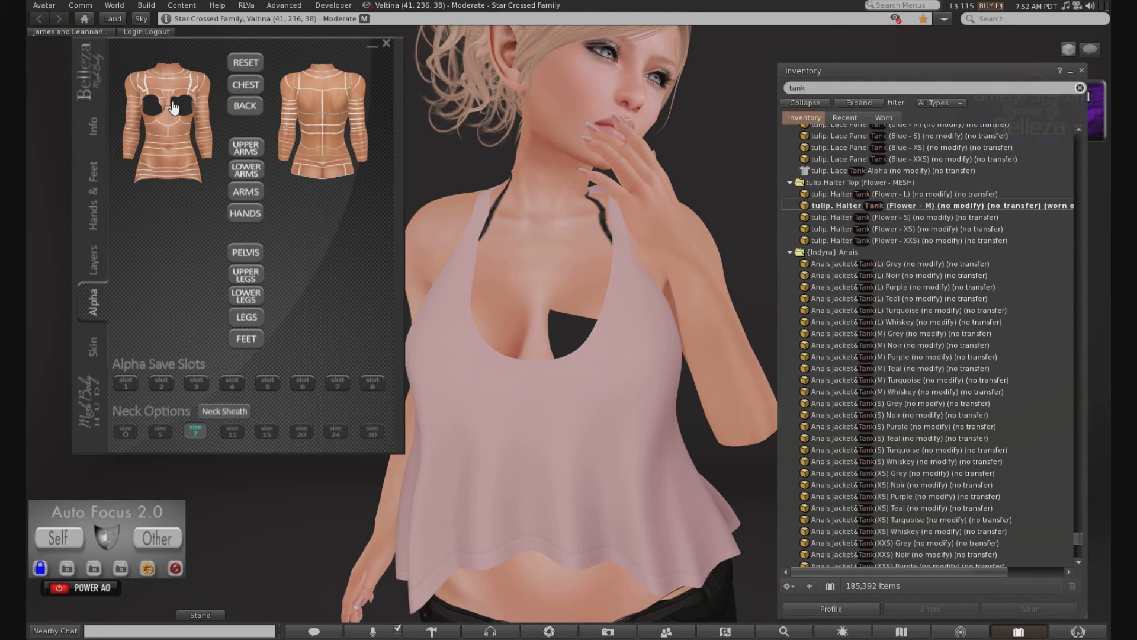
left_click(174, 107)
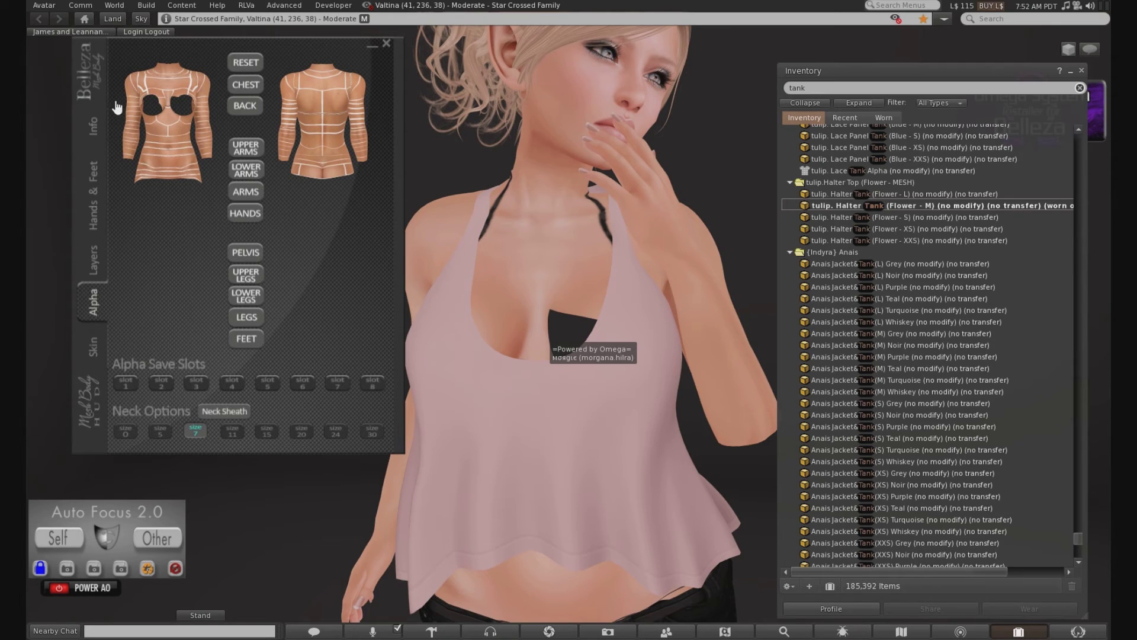
left_click(176, 106)
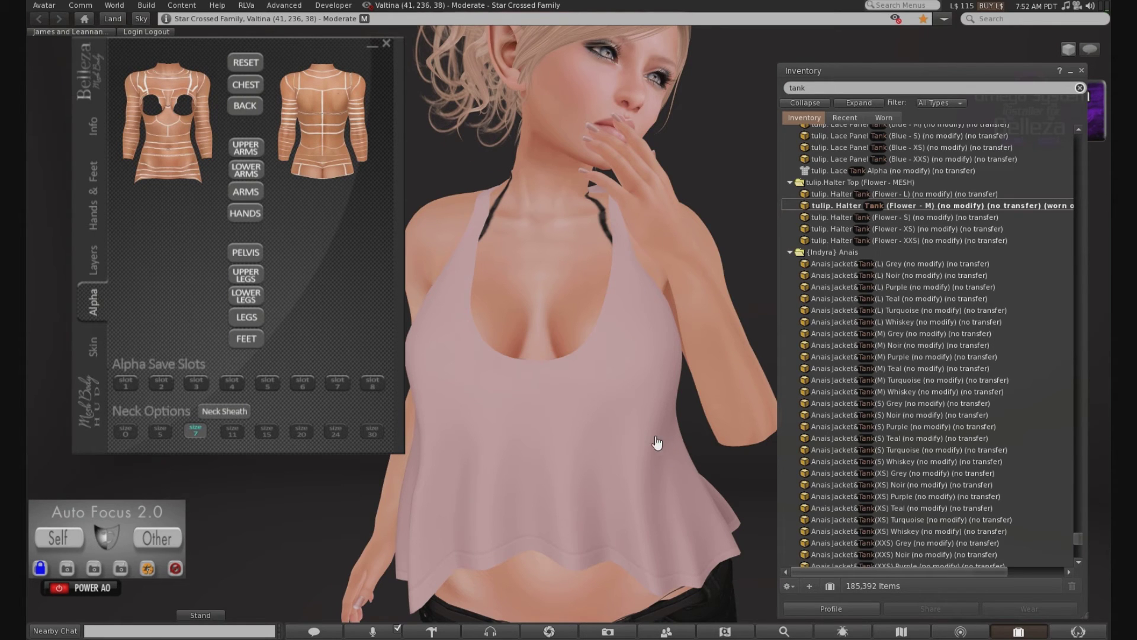
scroll(656, 442, "down", 5)
left_click(597, 411, "alt")
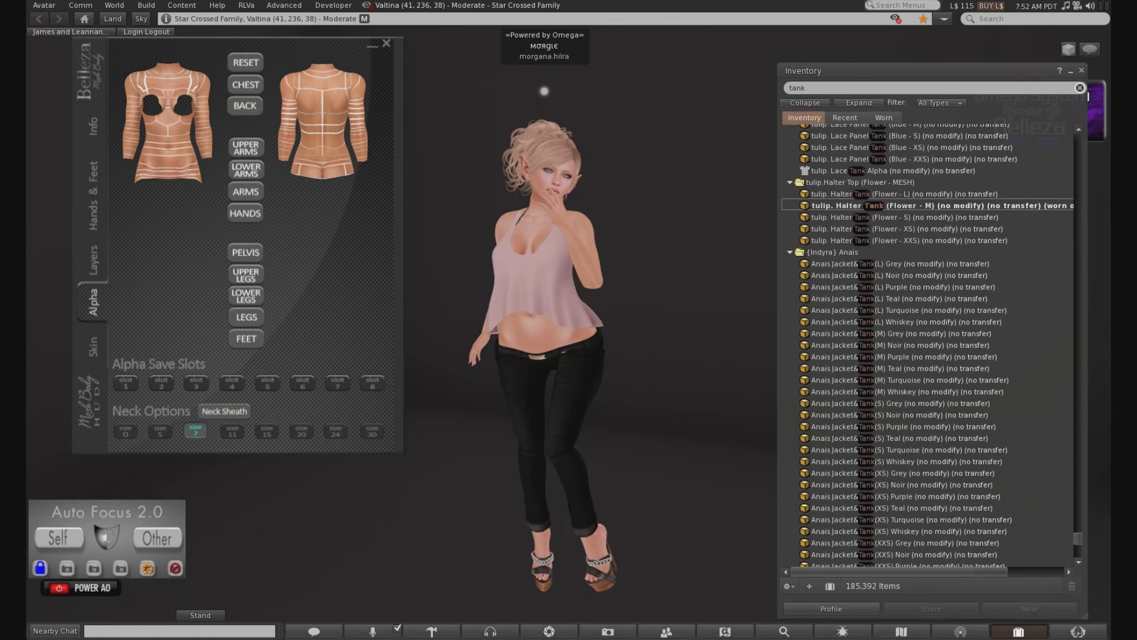
Close the inventory and advance the pose stand to !bang - stand 423, checking the halter tank outfit in each pose.
left_click(1019, 632)
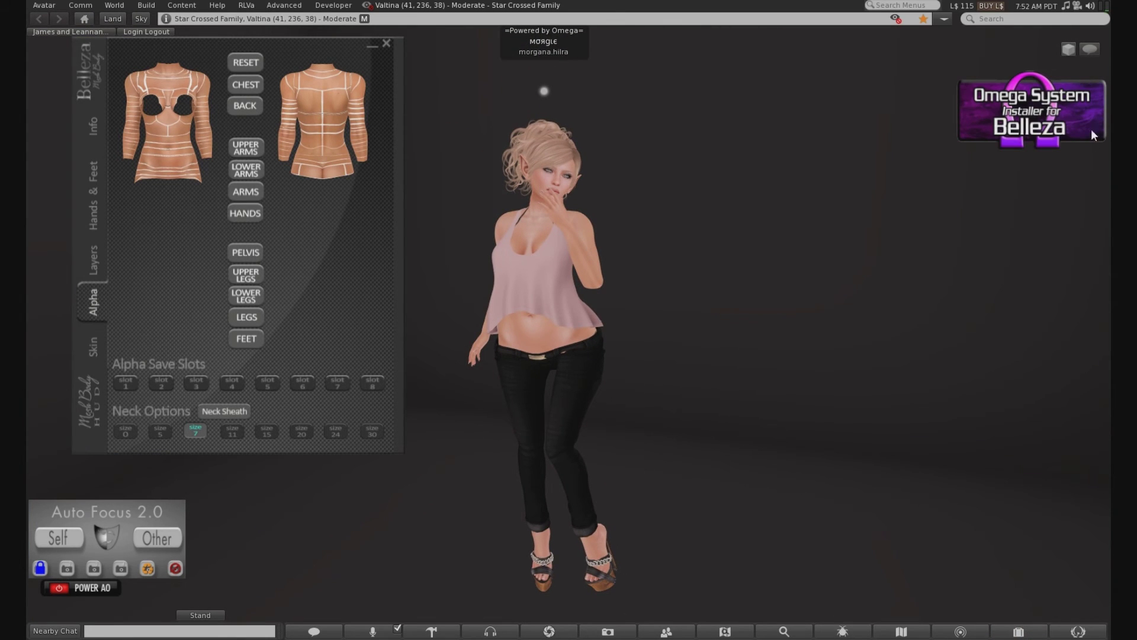
left_click(1004, 158)
left_click(1004, 158)
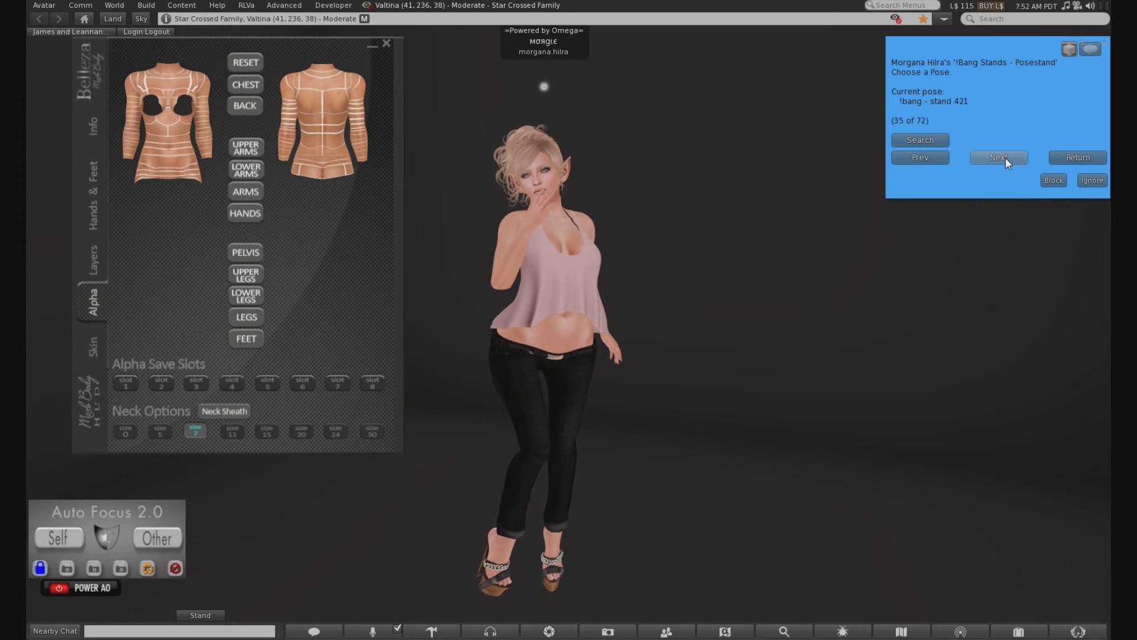
left_click(1005, 157)
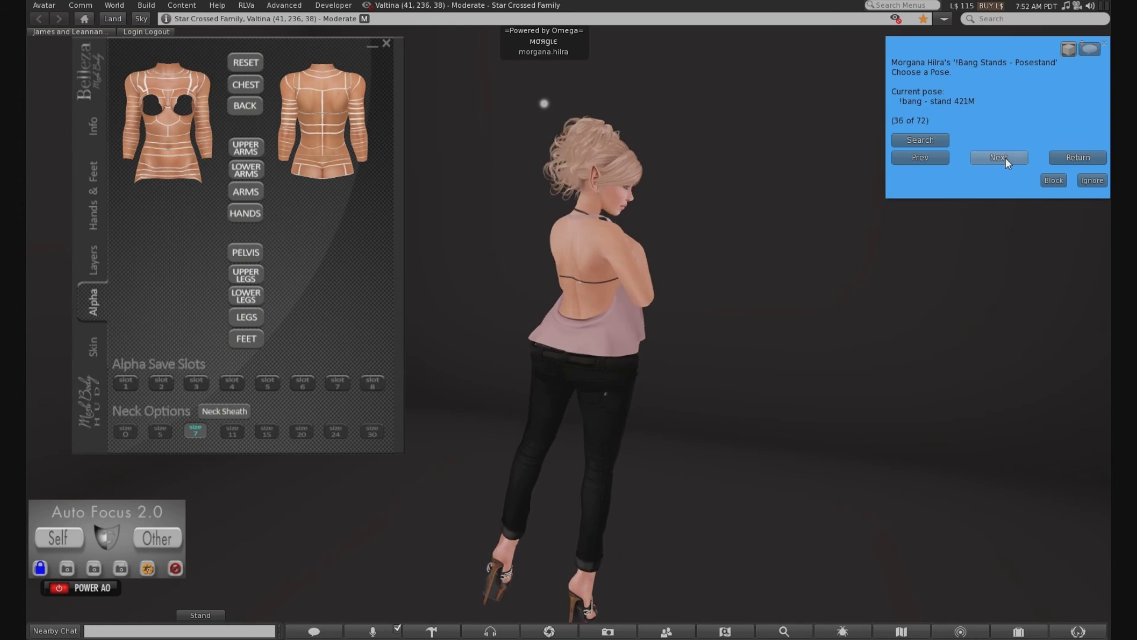
left_click(1005, 157)
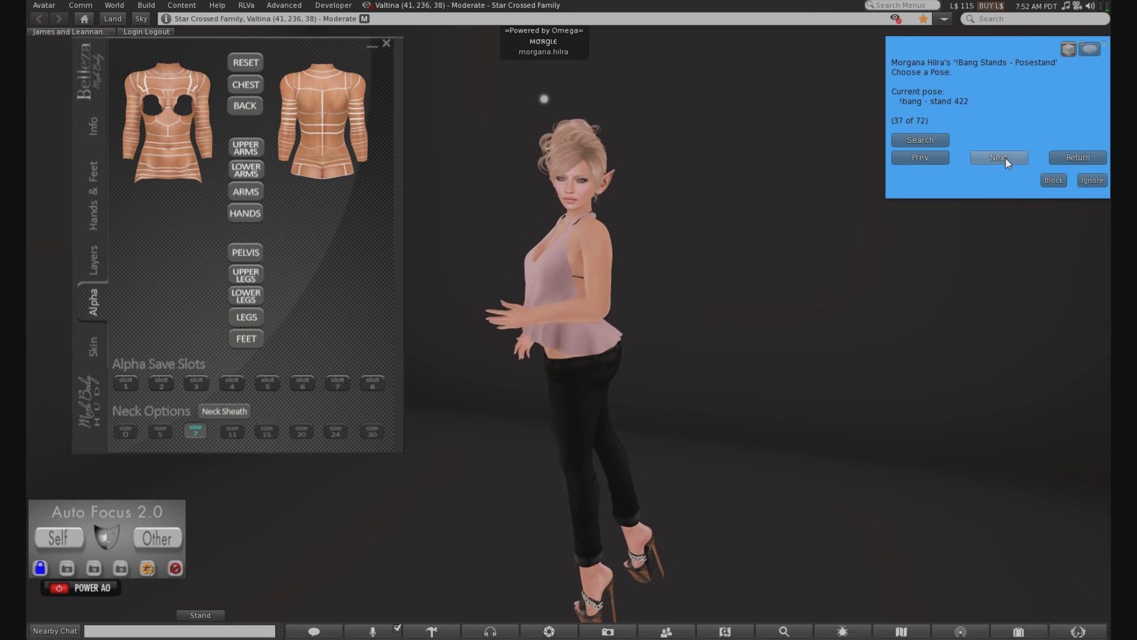
left_click(1004, 157)
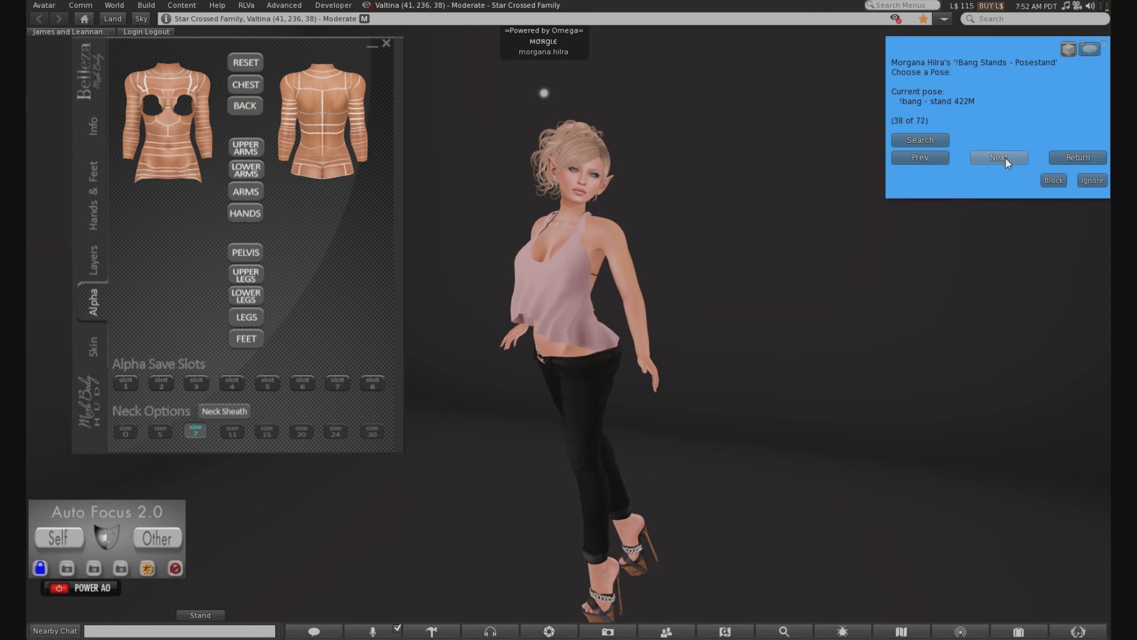
left_click(1004, 158)
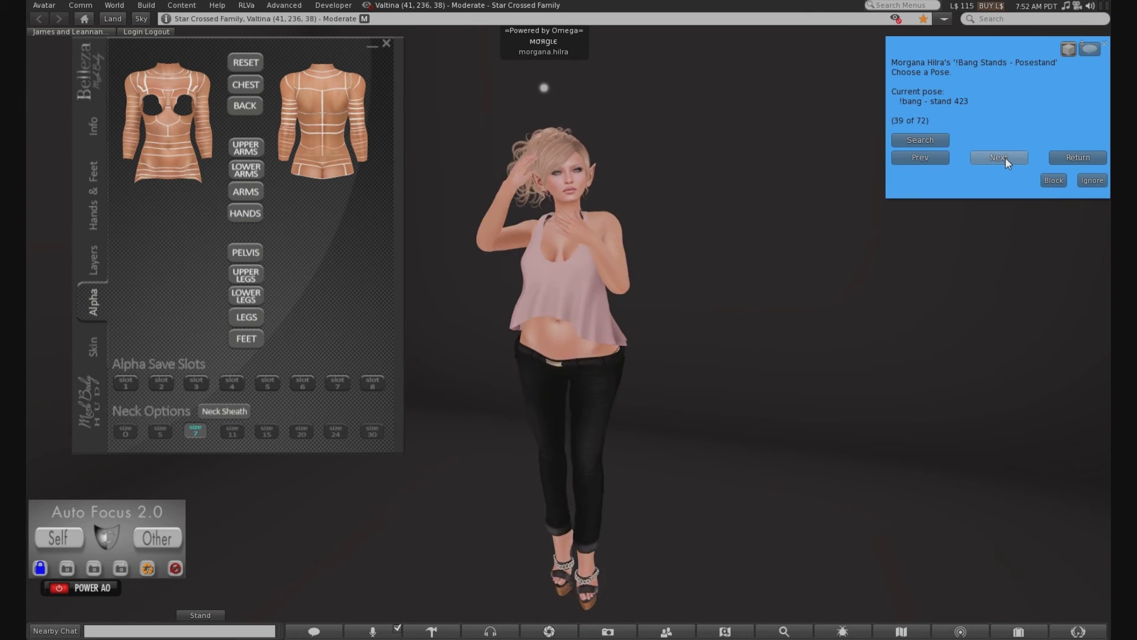
scroll(545, 354, "up", 2)
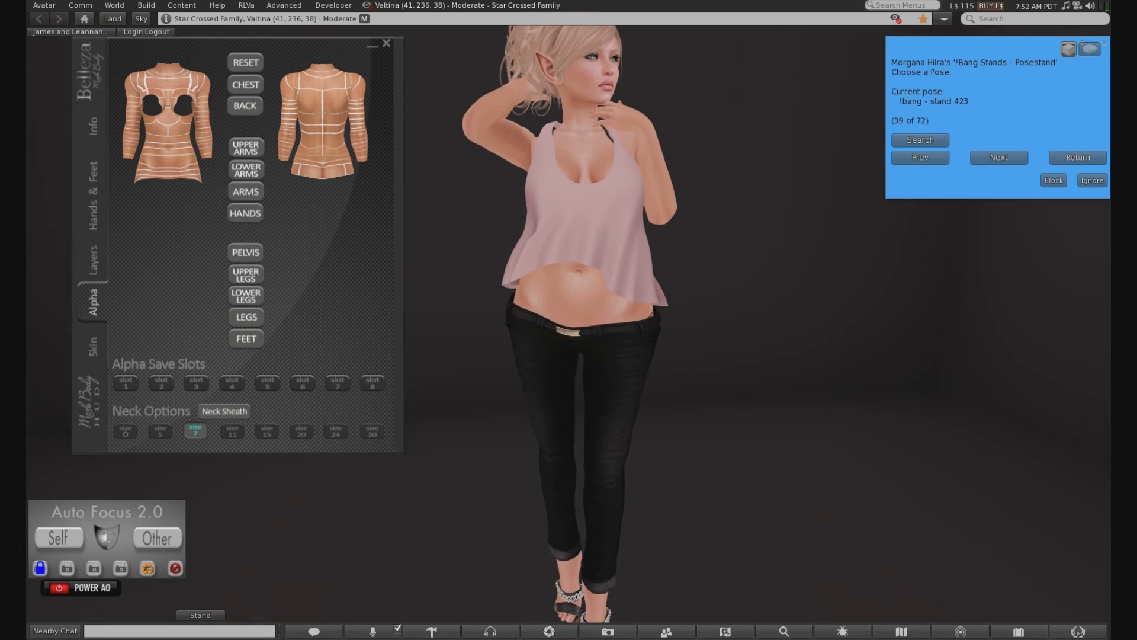
scroll(567, 294, "down", 3)
left_click_drag(567, 294, 577, 335)
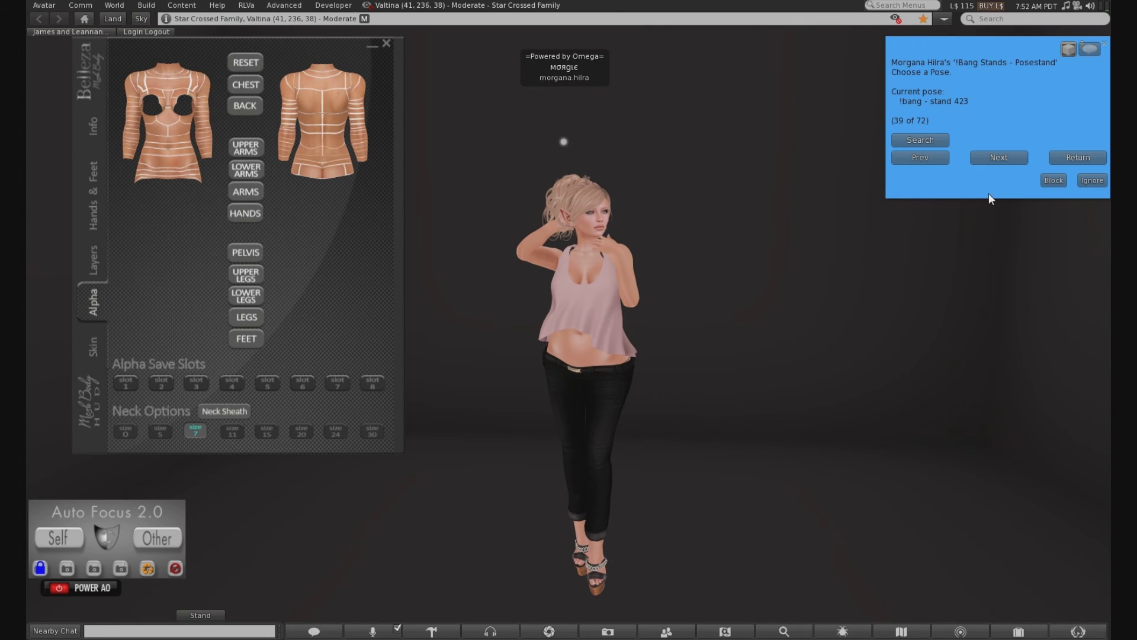
Switch the pose to !bang - stand 423M and examine the jeans, cuffs and heels up close, ending on the whole avatar.
left_click(997, 161)
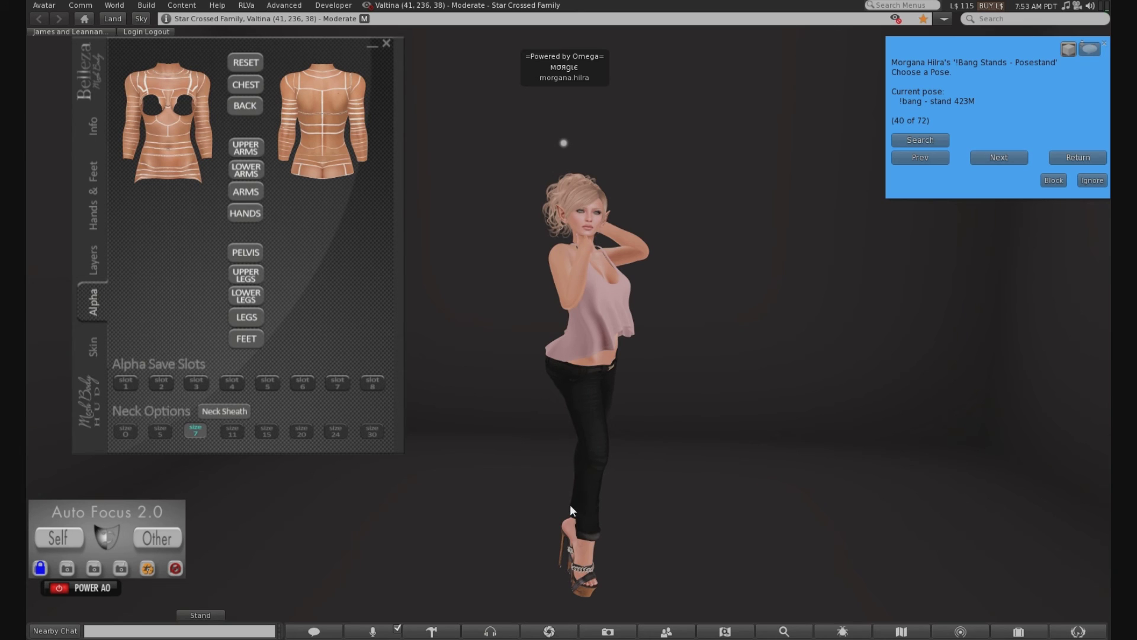
left_click(578, 261, "alt")
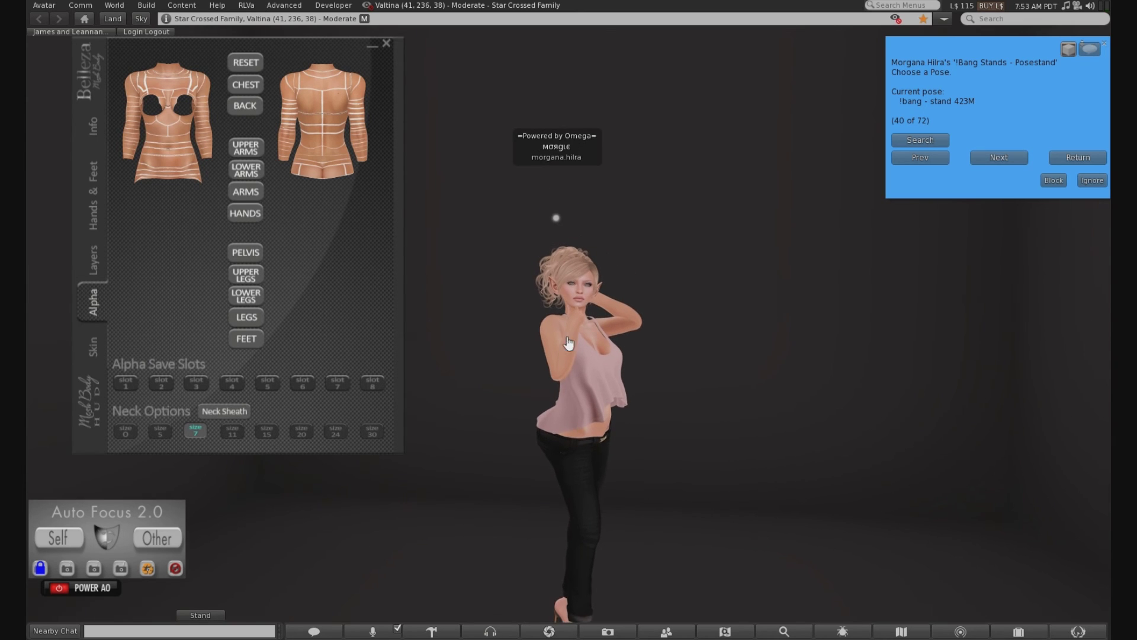
left_click(584, 535, "alt")
scroll(594, 468, "up", 4)
left_click(563, 452, "alt")
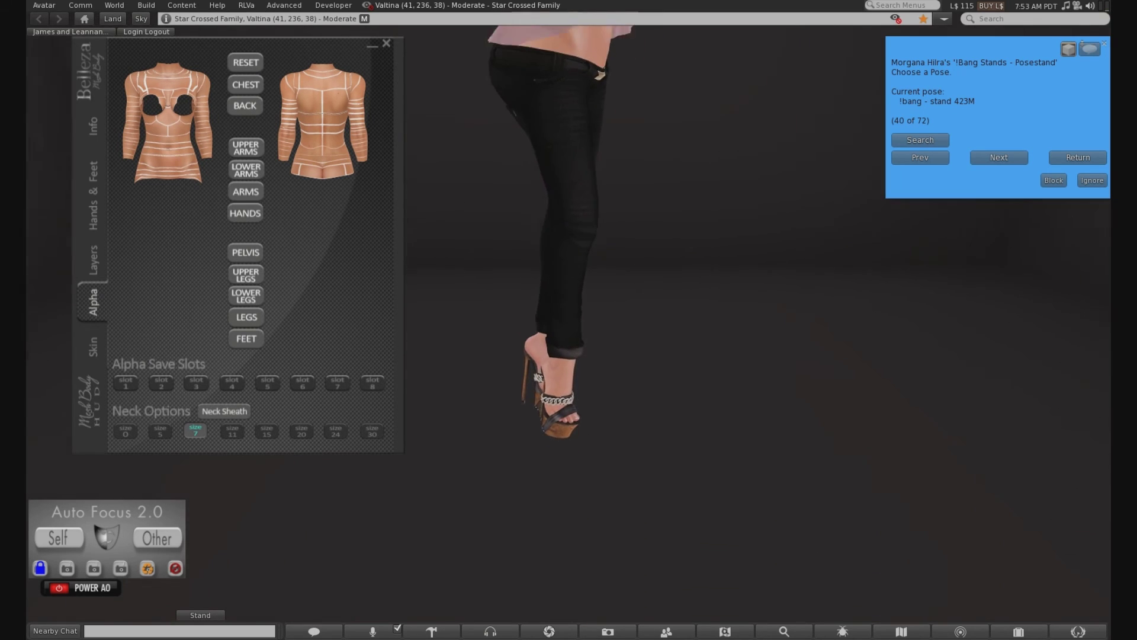
scroll(566, 375, "up", 3)
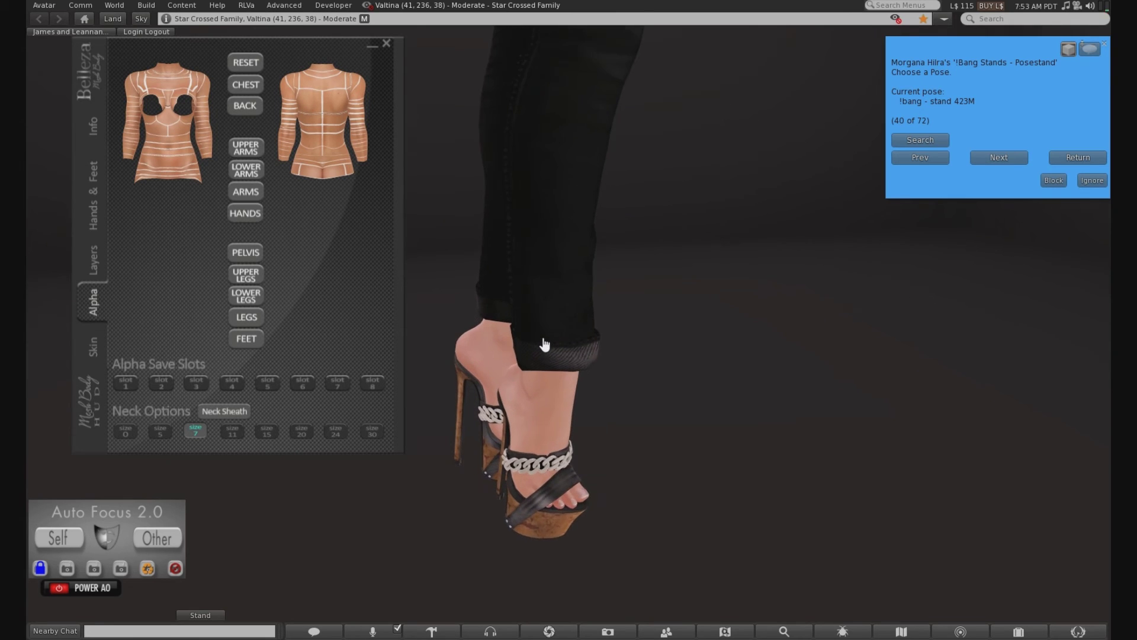
mouse_move(528, 373)
left_mouse_down()
mouse_move(332, 374)
mouse_move(525, 373)
left_mouse_up()
left_click(551, 243, "alt")
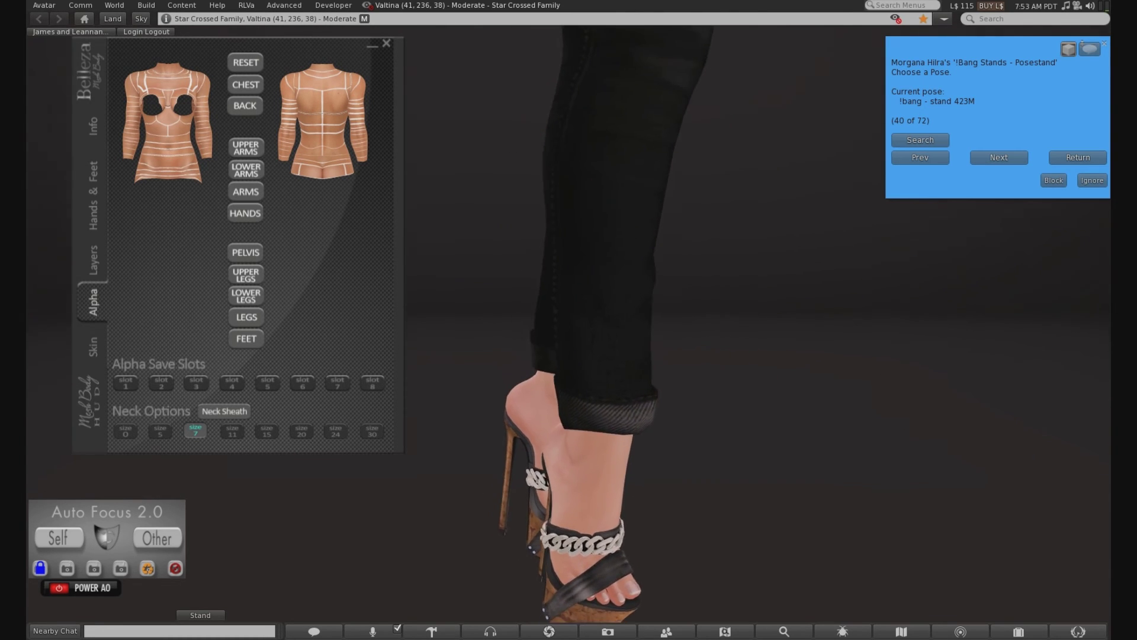
scroll(576, 275, "down", 2)
left_click(617, 134, "alt")
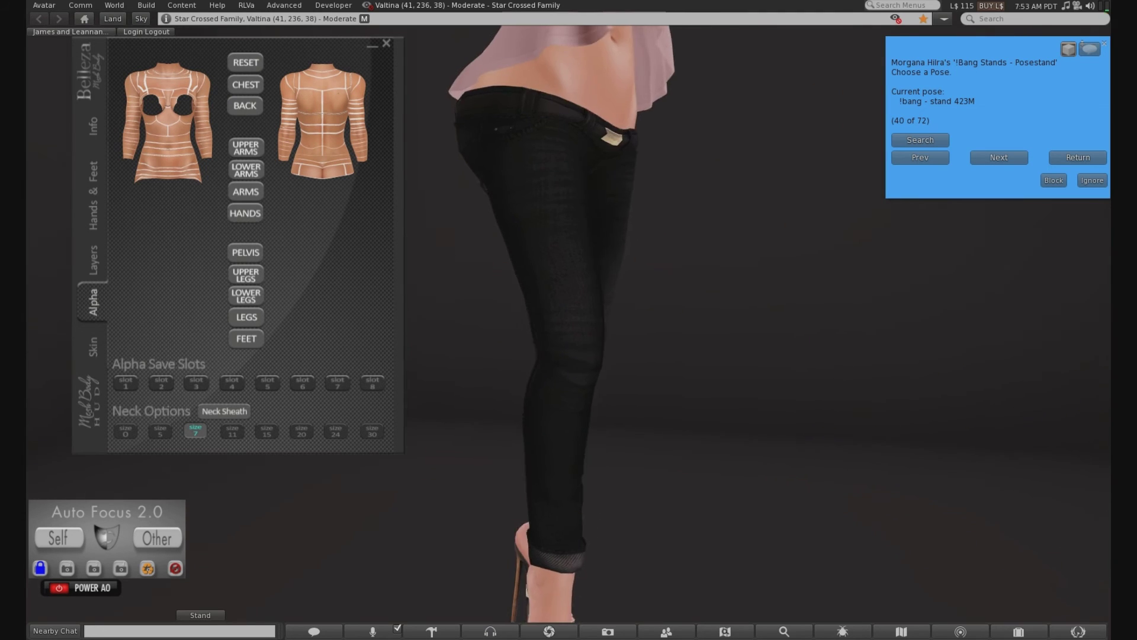
scroll(569, 320, "down", 6)
left_click(559, 267, "alt")
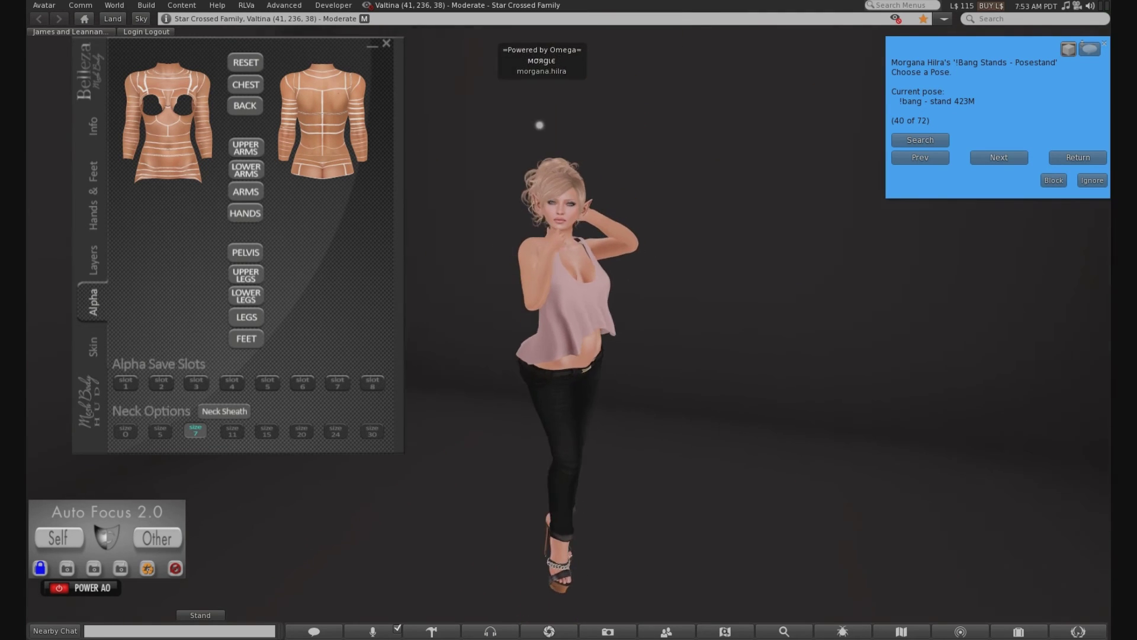
Advance the pose stand to !bang - stand 424M and examine the halter tank's fit around the chest and neck.
left_click(1071, 50)
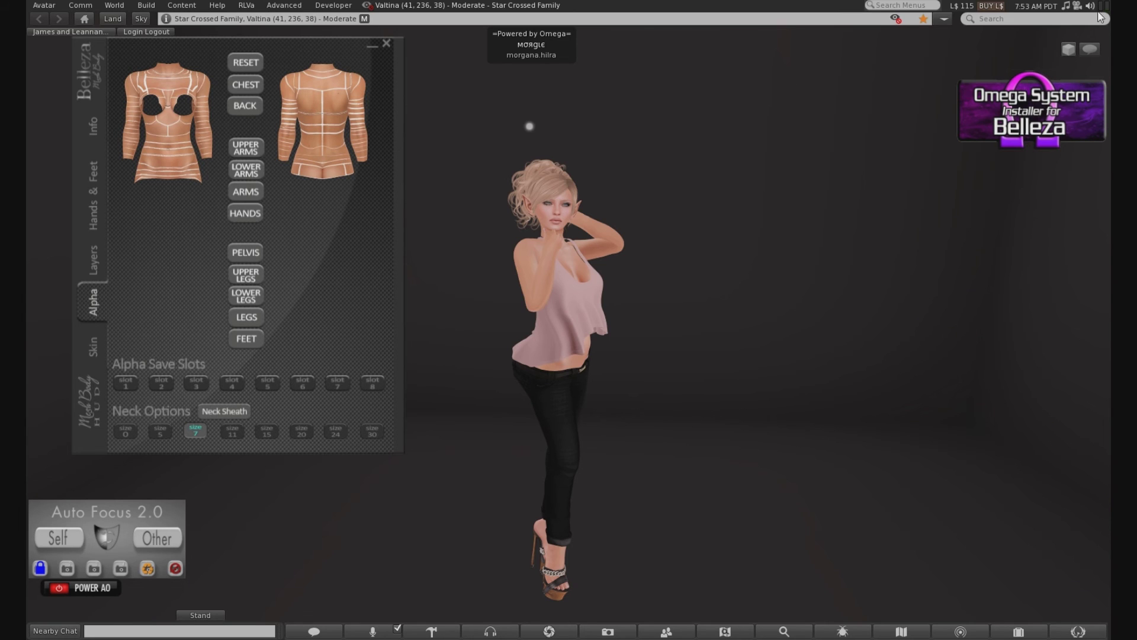
left_click(1068, 49)
left_click(999, 160)
left_click(998, 158)
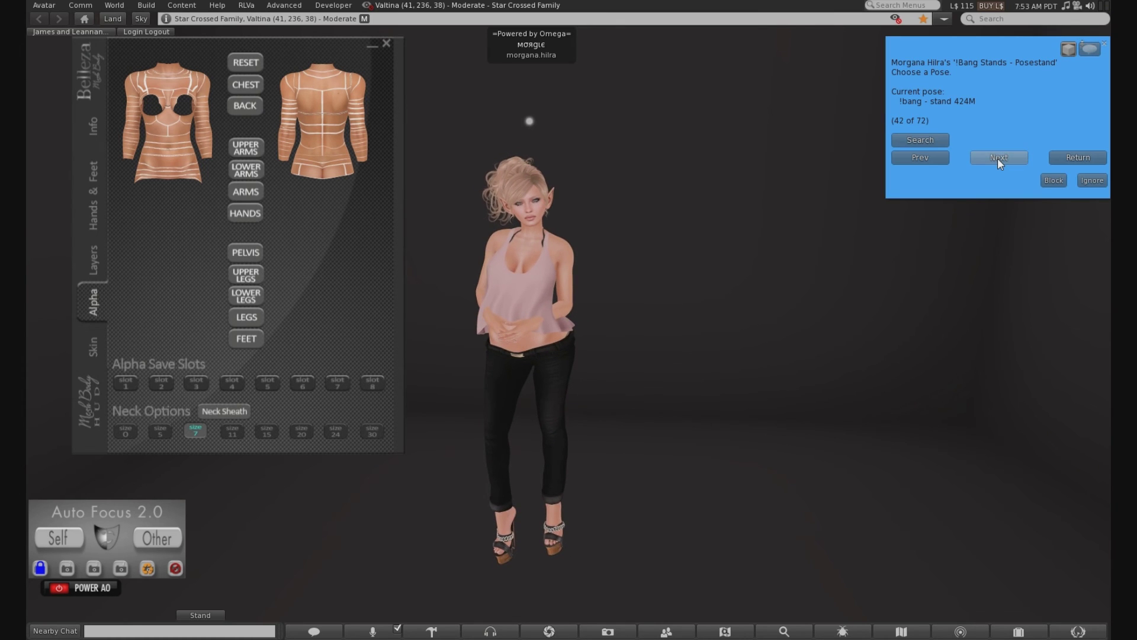
scroll(521, 269, "up", 3)
left_click(498, 211, "alt")
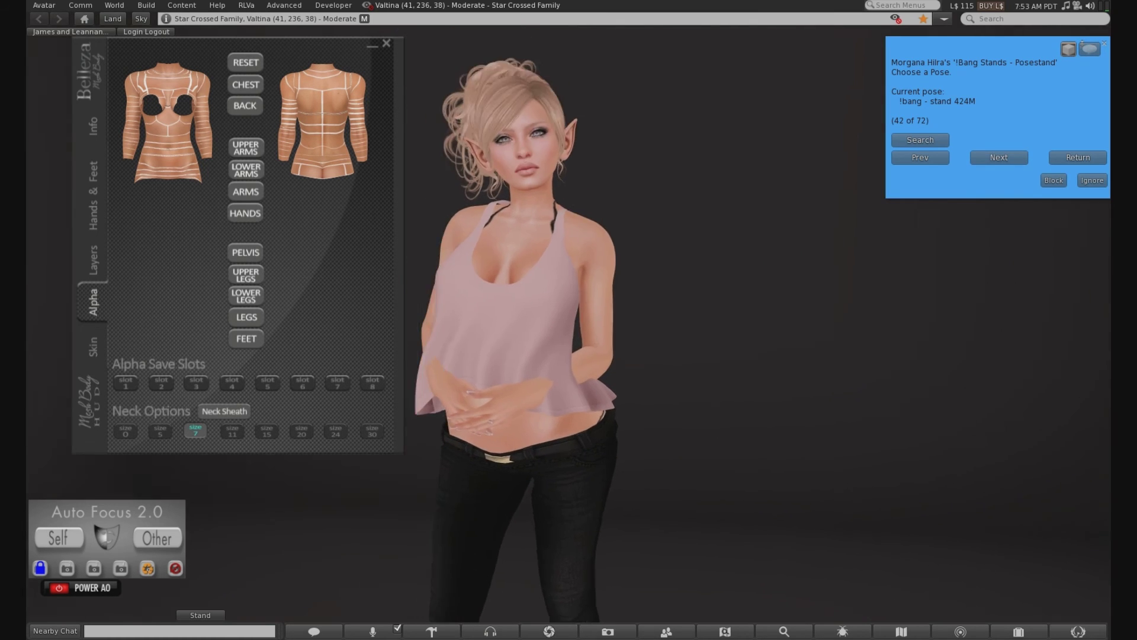
scroll(528, 307, "up", 3)
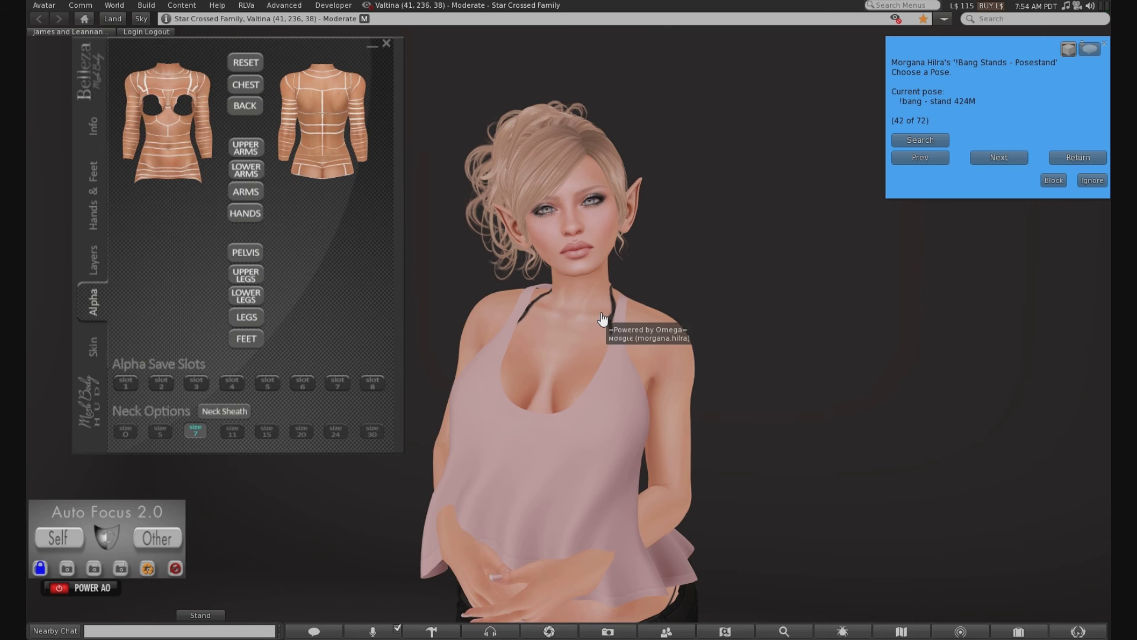
Advance the pose stand to !bang - stand 426.
left_click(1010, 159)
left_click(1009, 160)
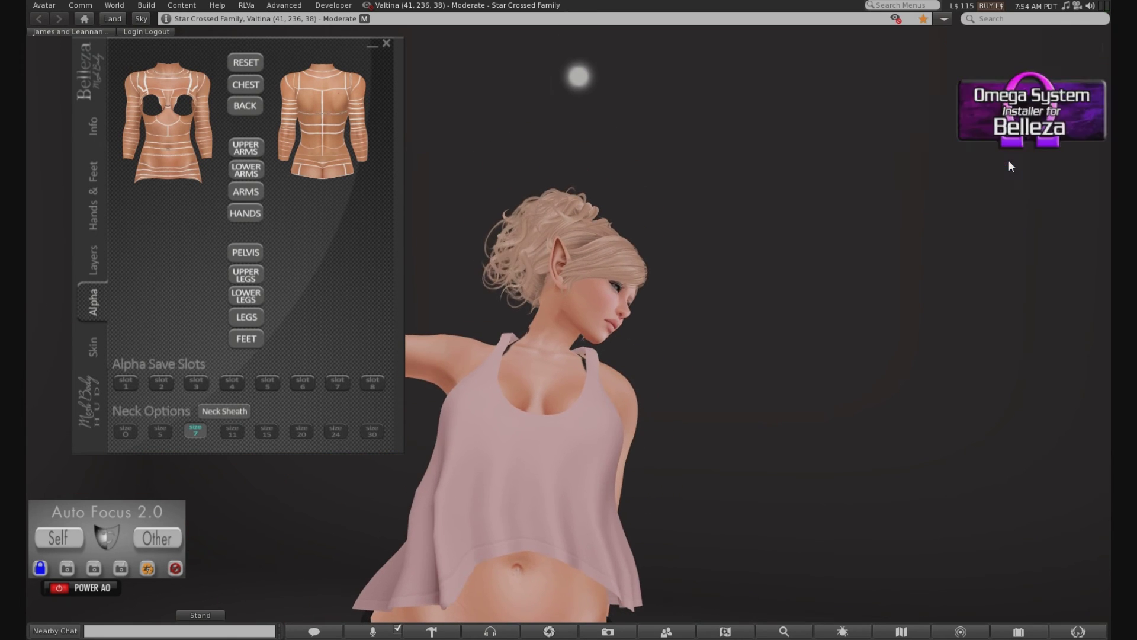
left_click(1005, 159)
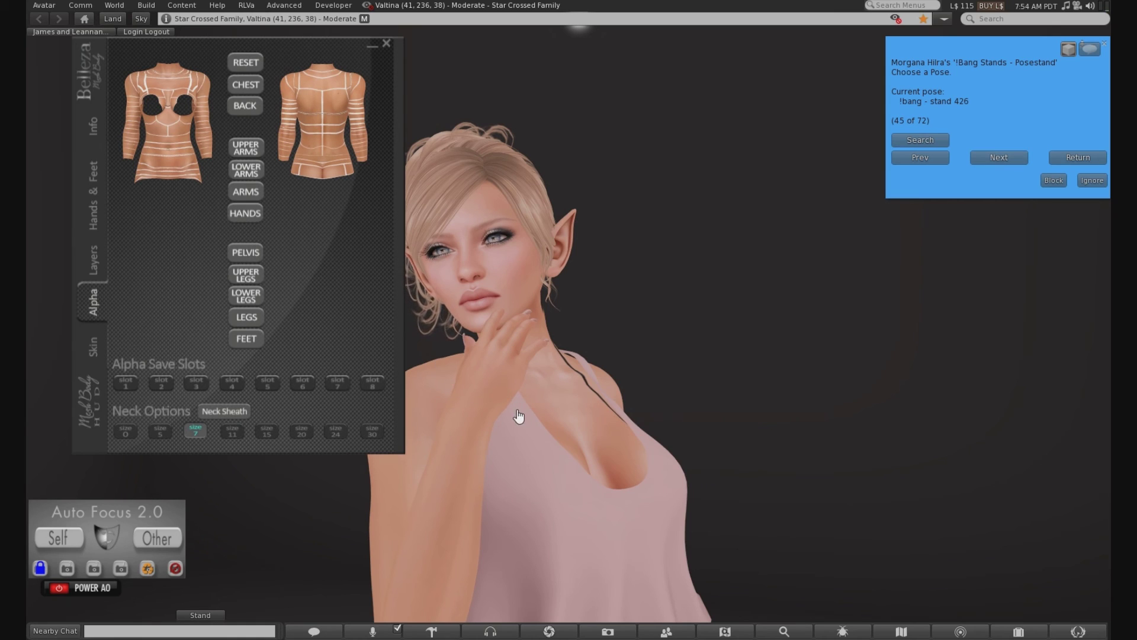
Set both the left and right hands to the closed-fist hand style in the Belleza HUD and view the result.
left_click(92, 219)
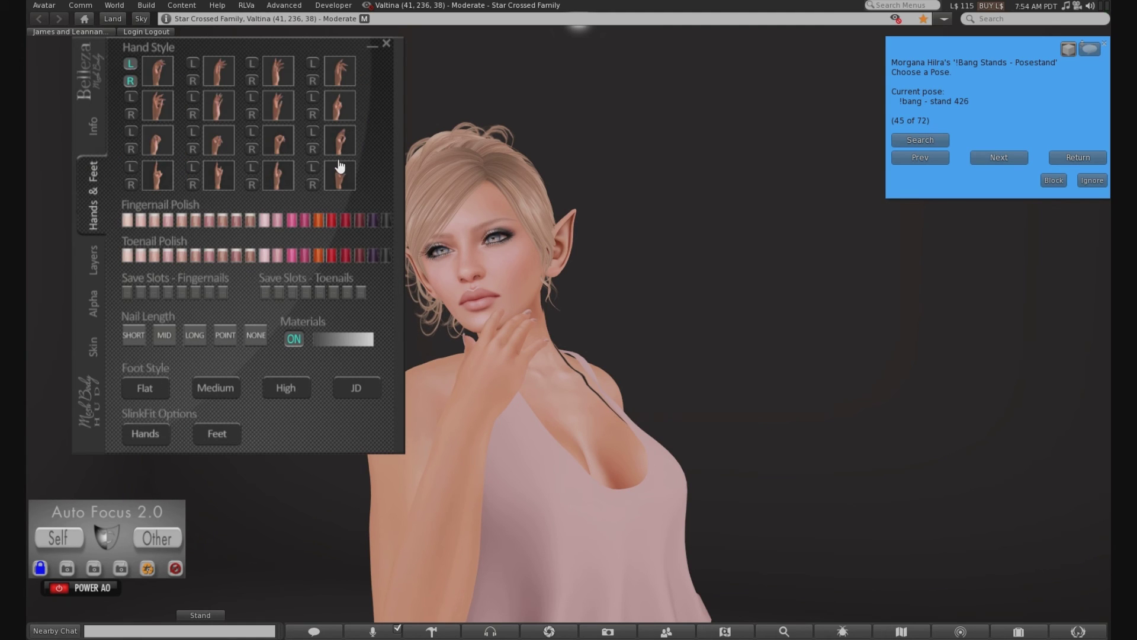
left_click(131, 133)
left_click(131, 149)
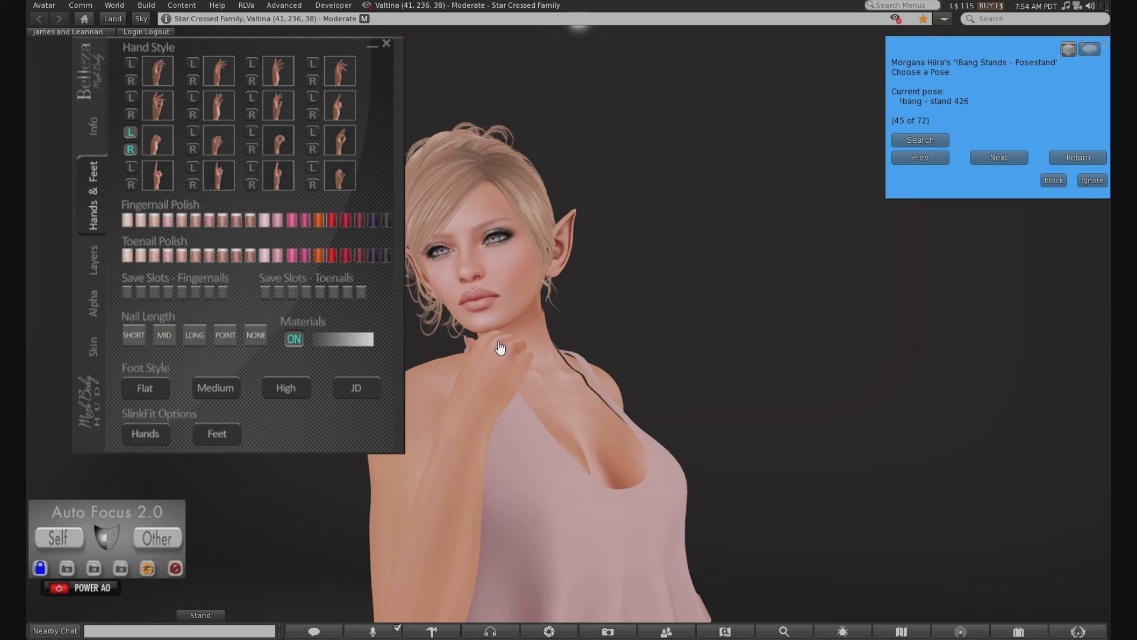
left_click(473, 399, "alt")
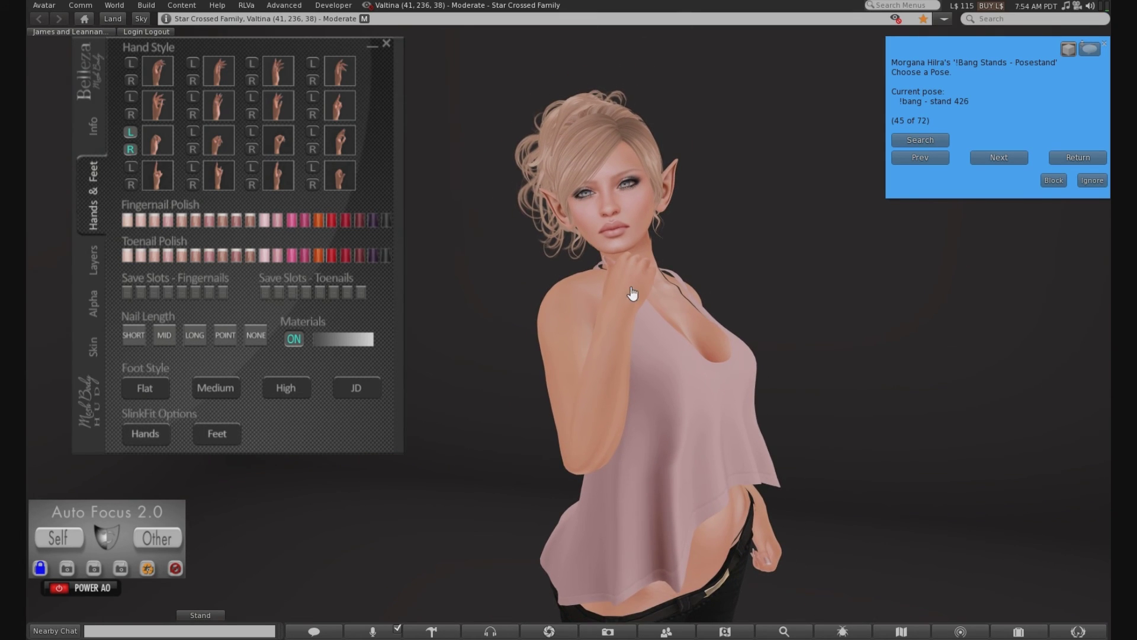
View the -Belleza- Bloggers group profile with its members sorted by title, select a Belleza staff member, and close the group windows.
left_click(81, 5)
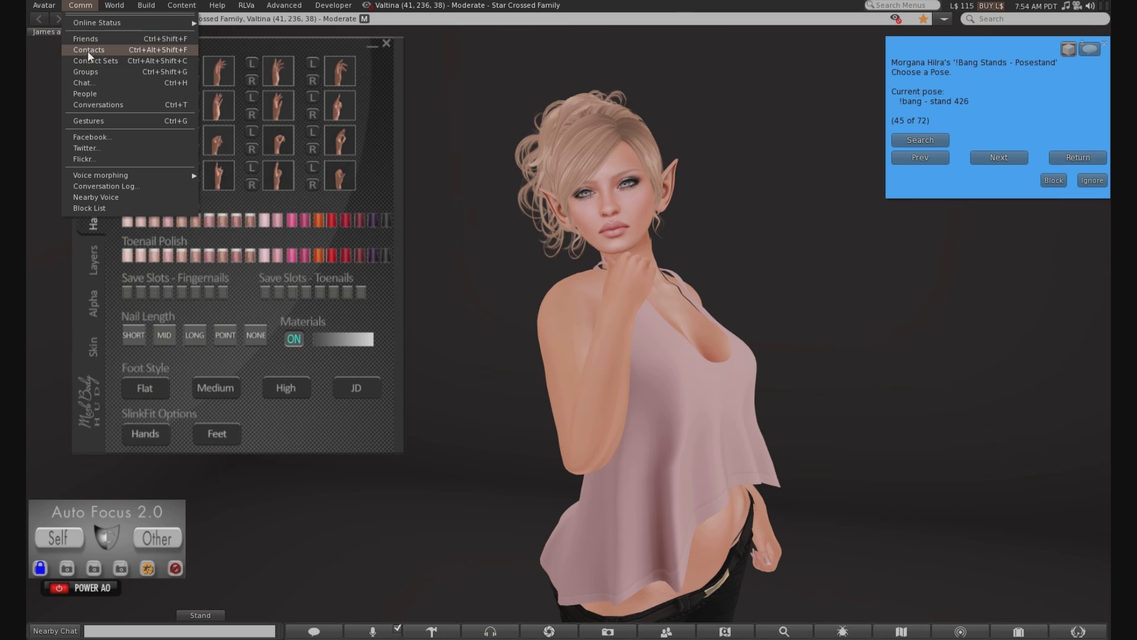
left_click(89, 73)
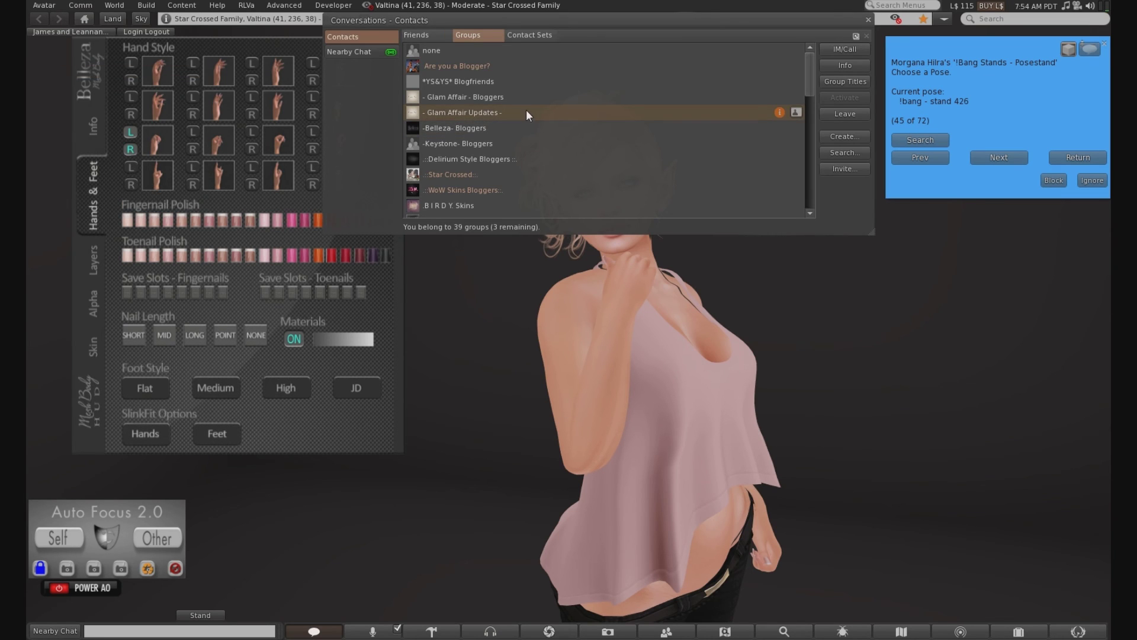
left_click(476, 125)
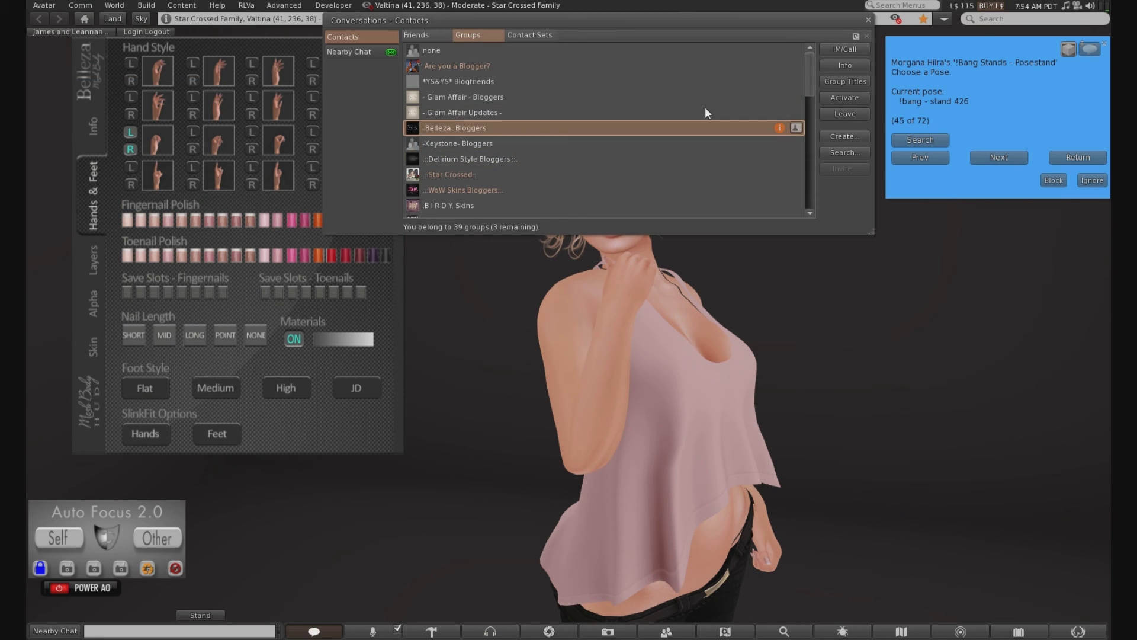
left_click(858, 69)
left_click_drag(169, 51, 390, 149)
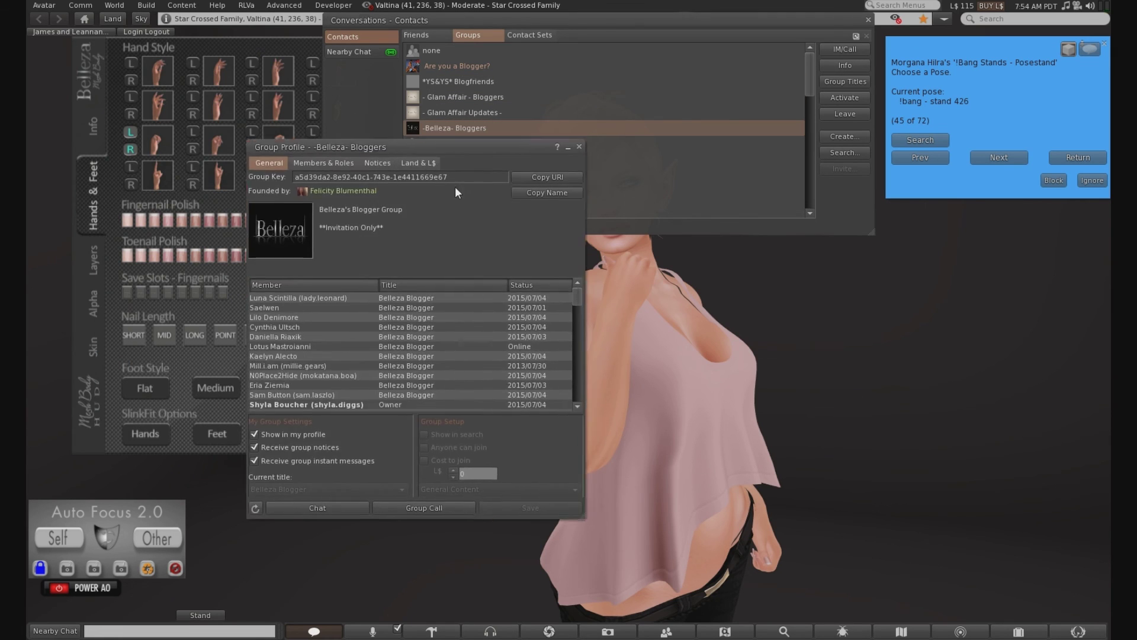
left_click_drag(455, 193, 480, 201)
left_click(511, 338)
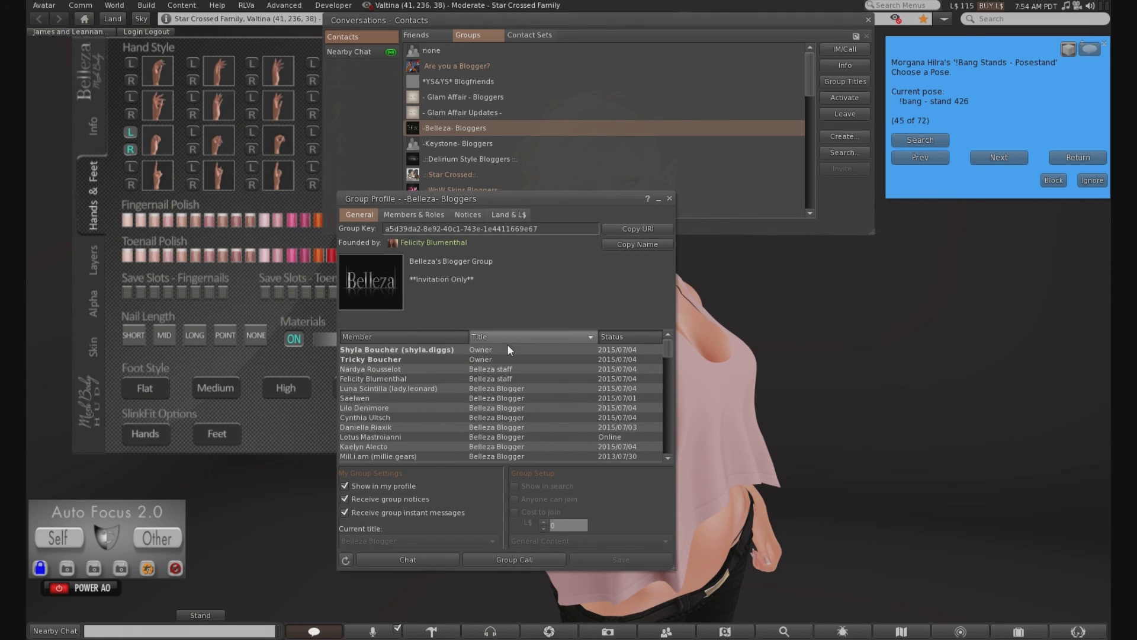
left_click(368, 379)
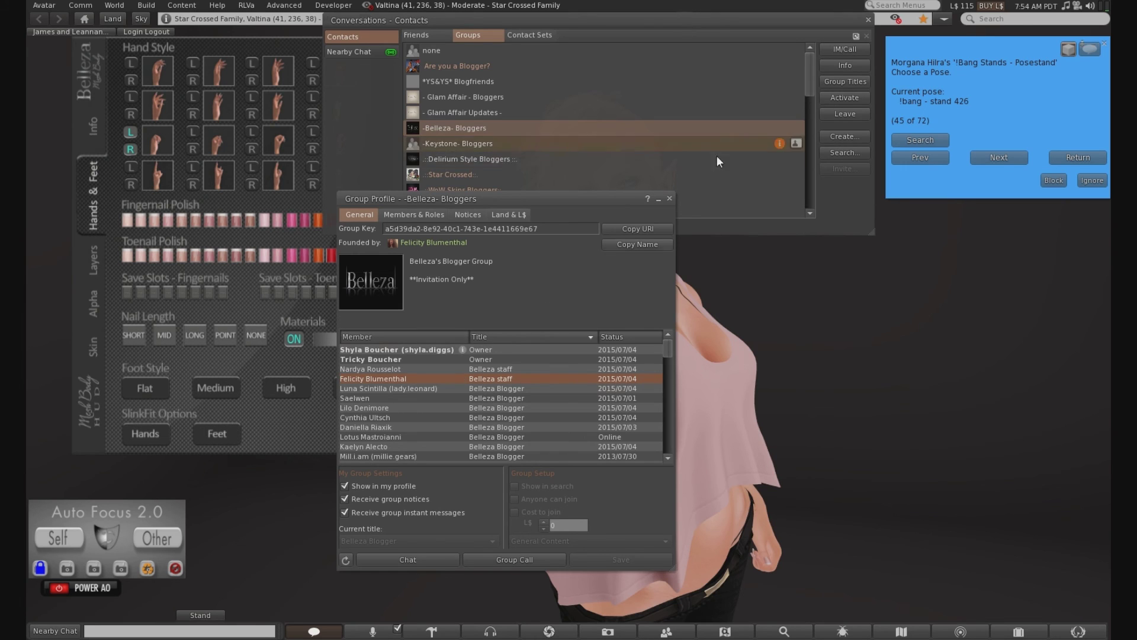
left_click(670, 199)
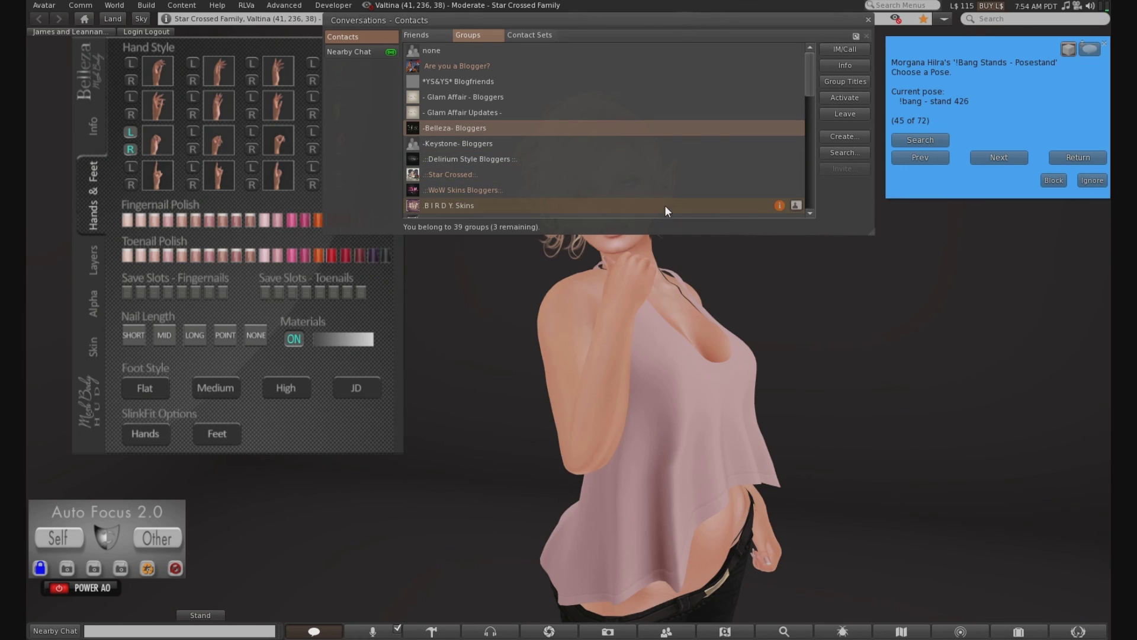
left_click(869, 20)
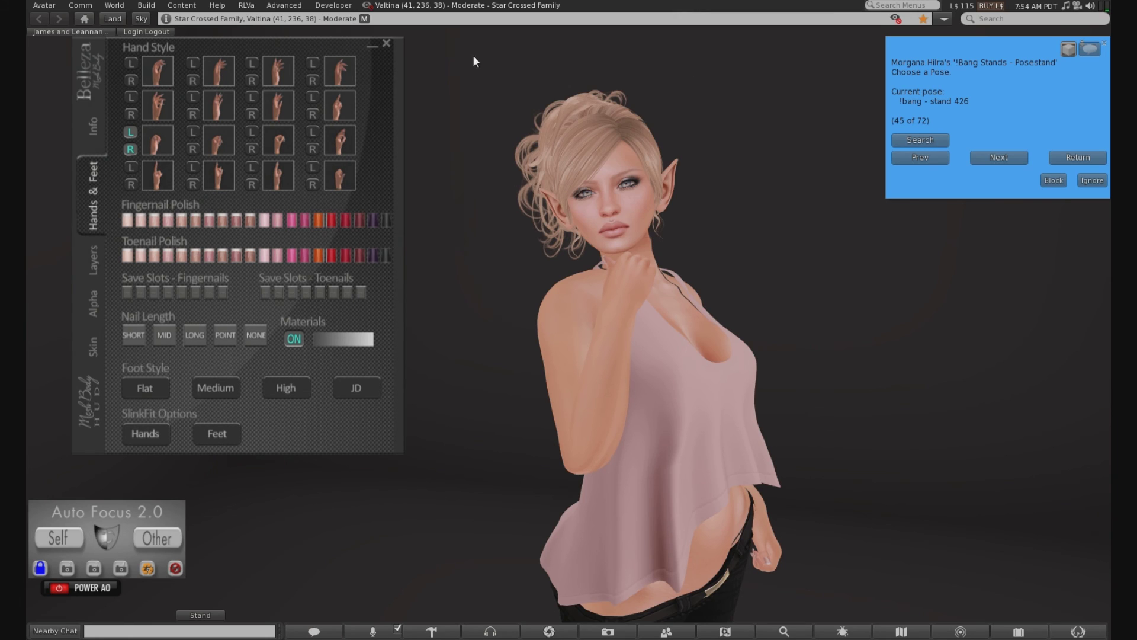
Minimize the Belleza HUD, reframe the avatar's upper body, and dismiss the pose stand dialog.
left_click(95, 145)
left_click(375, 49)
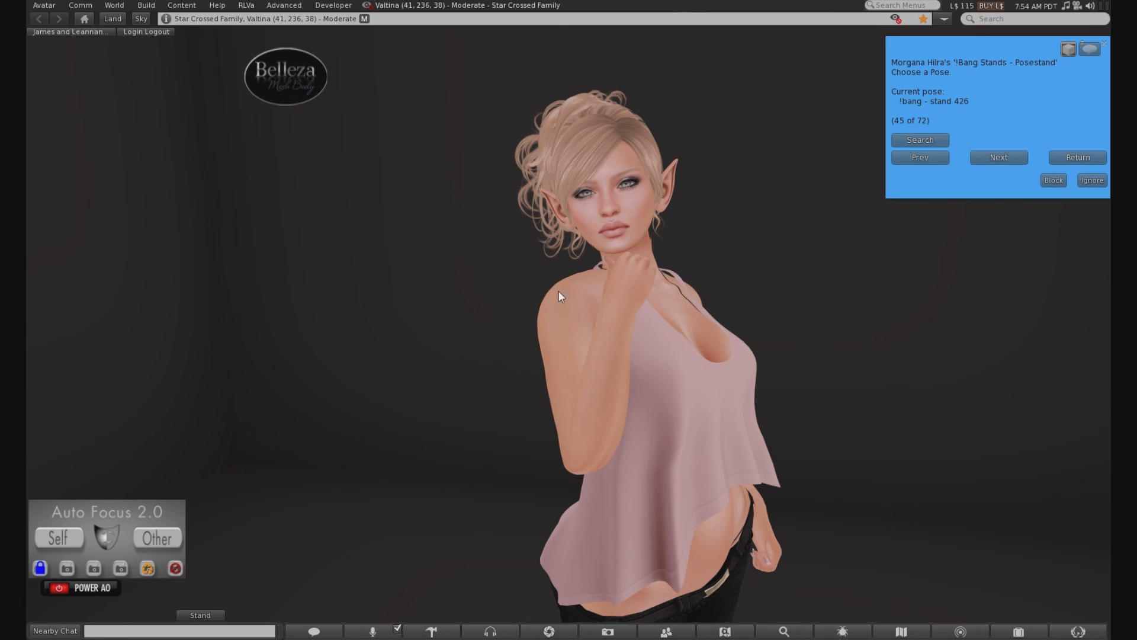
left_click(597, 323, "alt")
left_click_drag(572, 328, 573, 346)
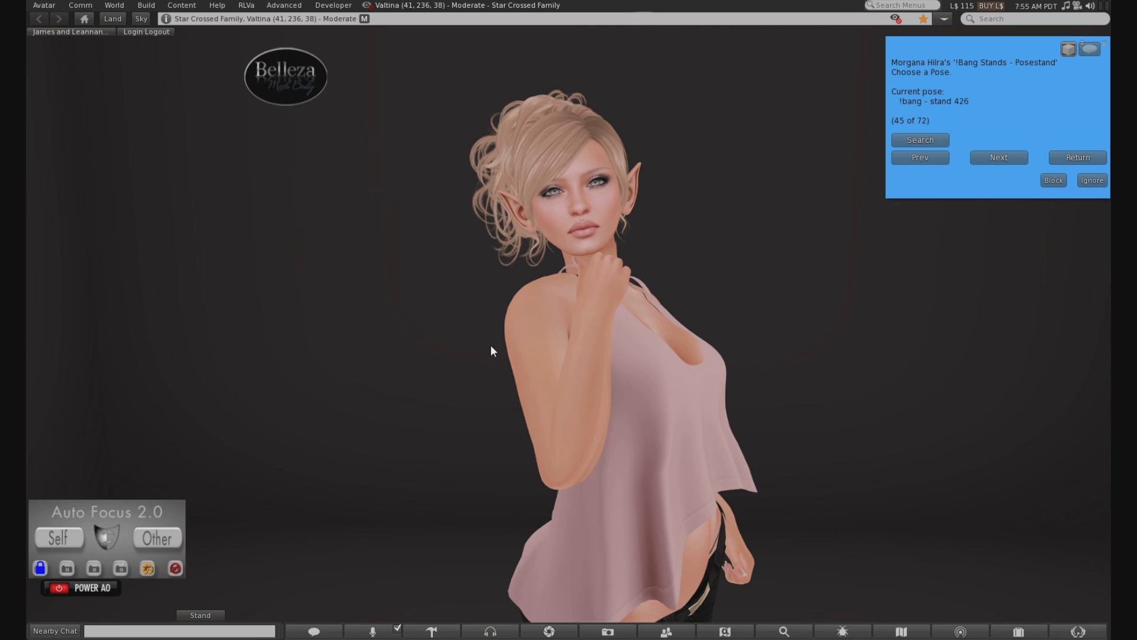
left_click(1104, 43)
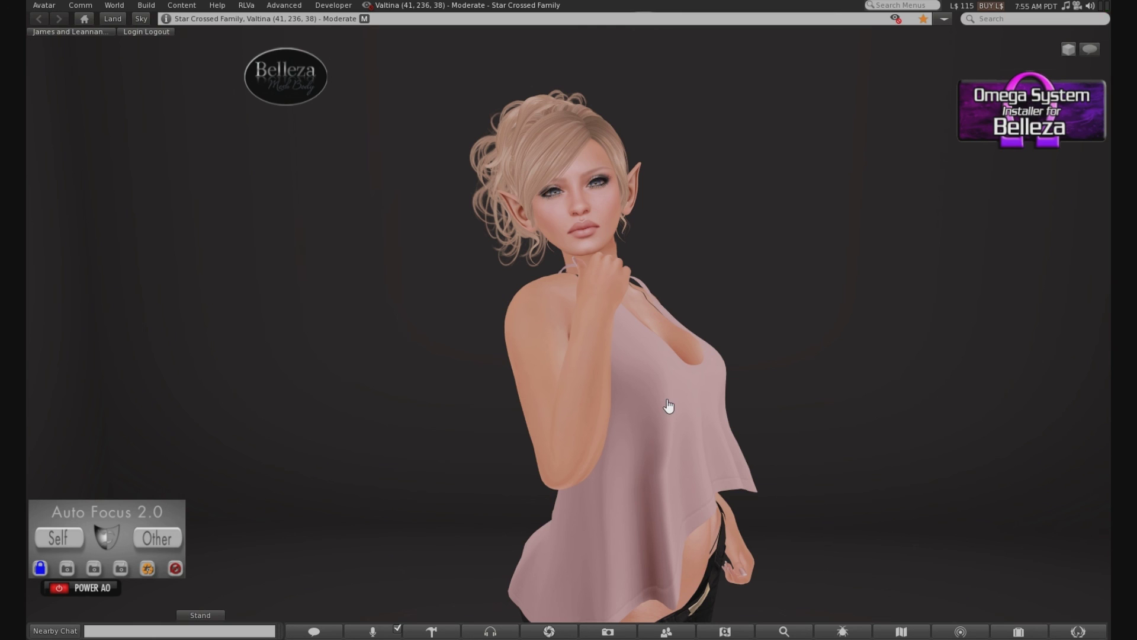